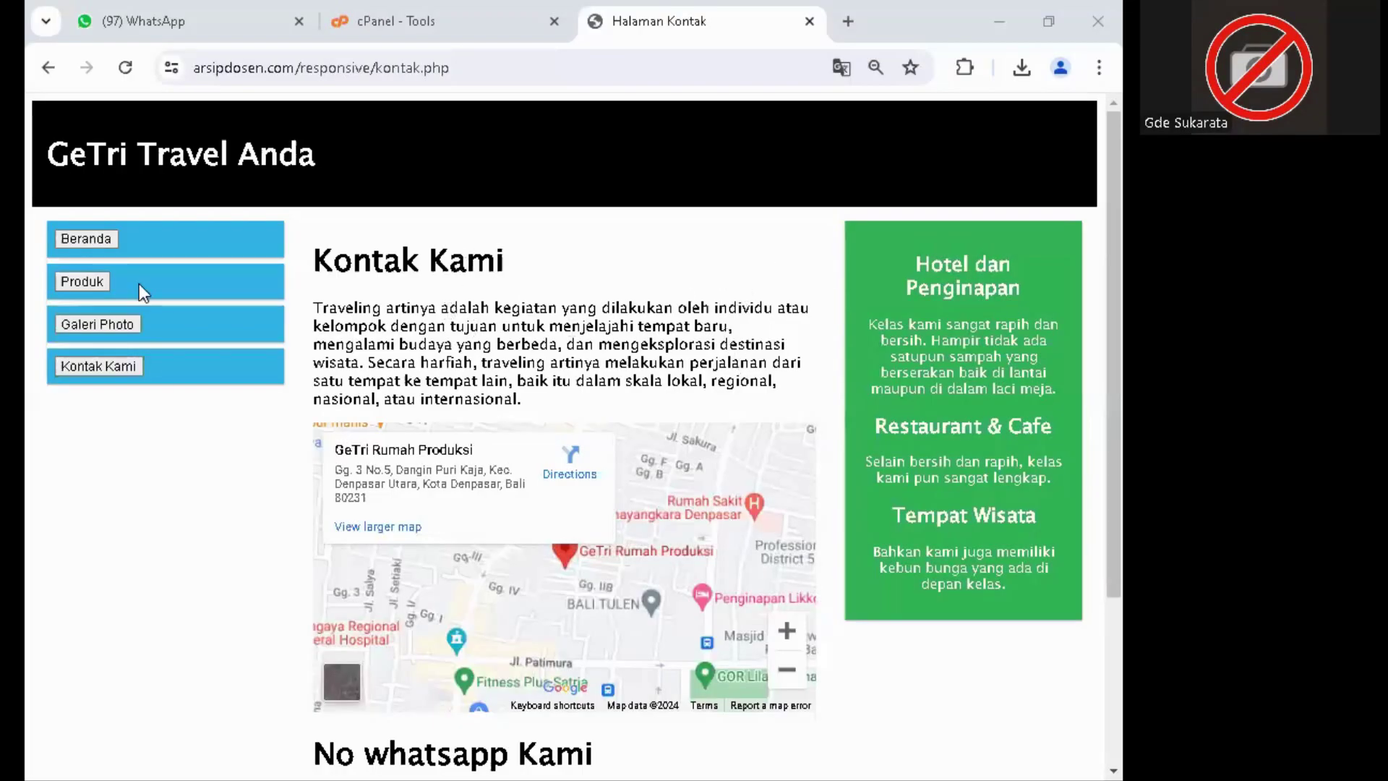
- Look through the travel site's Beranda, Produk, Galeri Photo and Kontak Kami pages
click(89, 239)
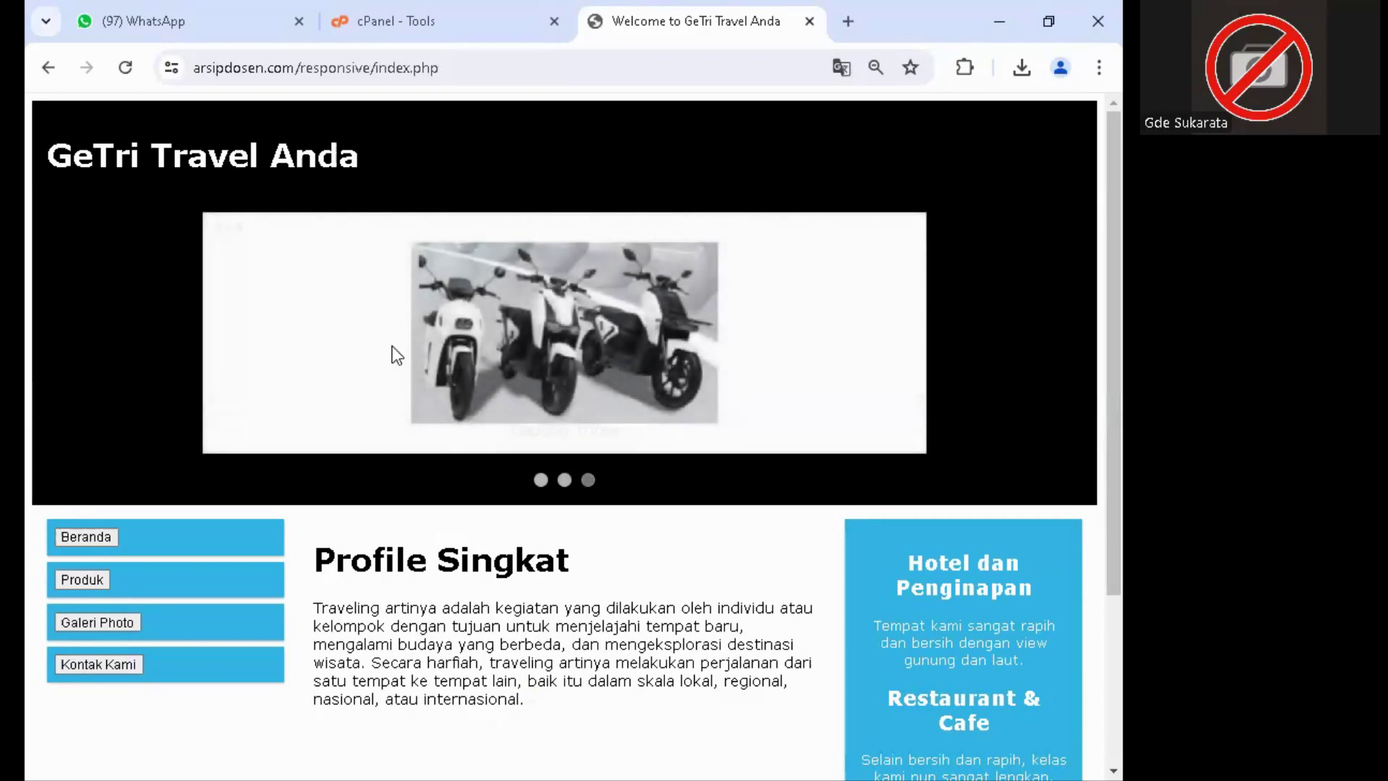
click(81, 582)
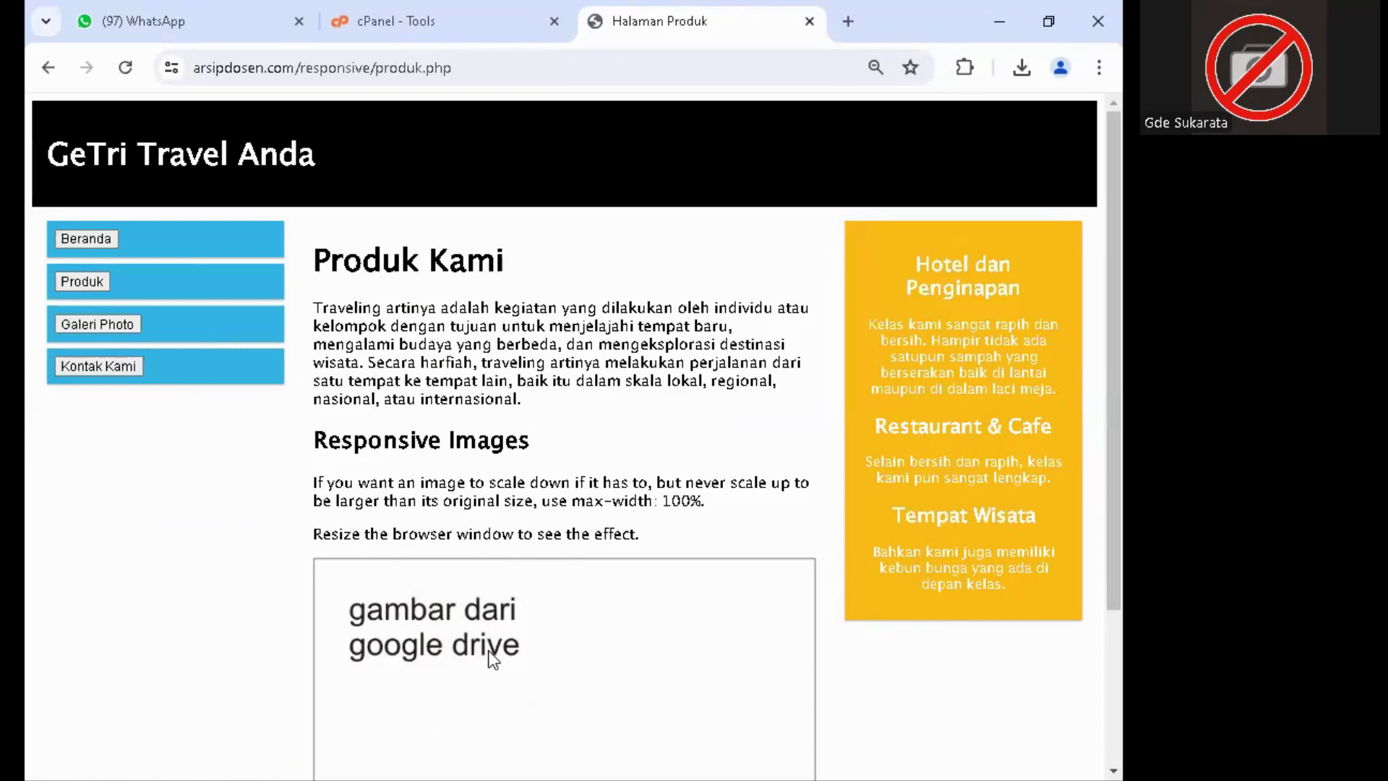
click(92, 329)
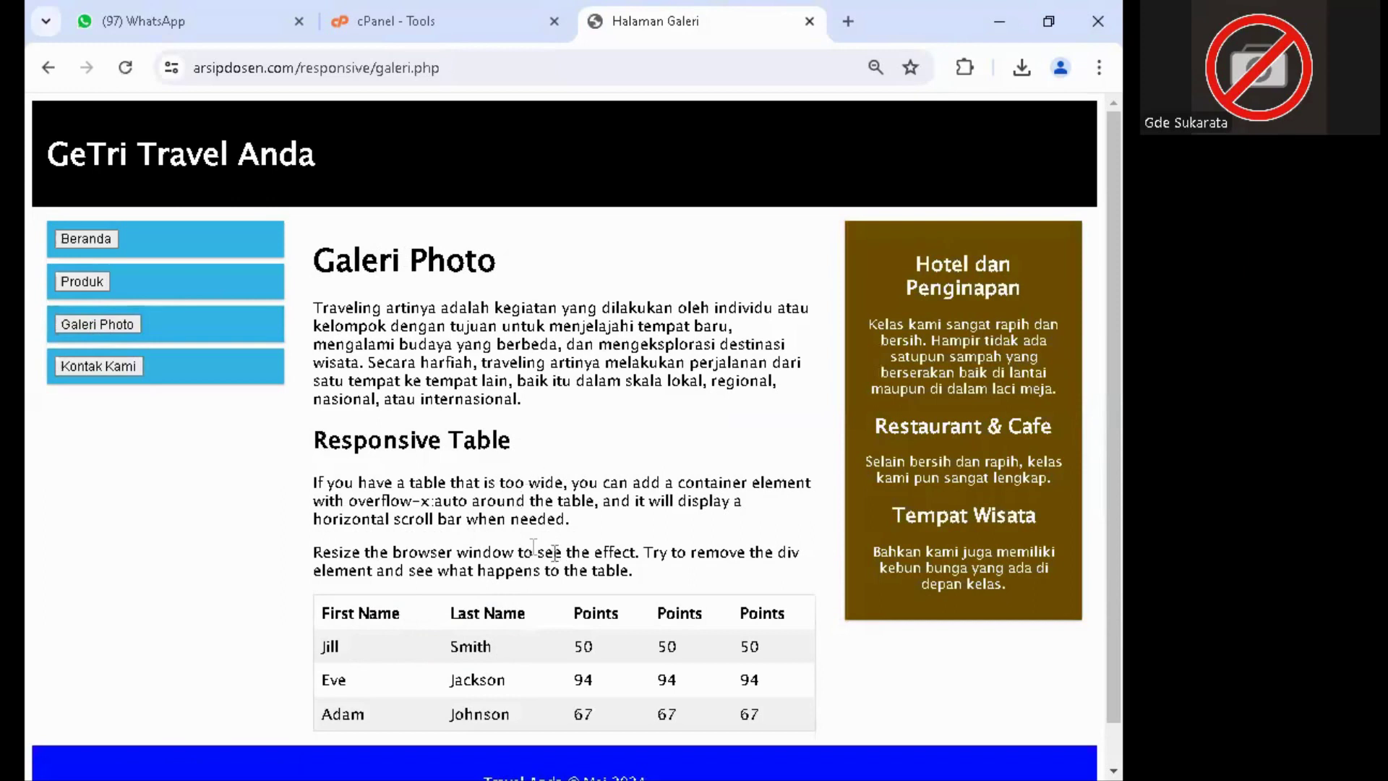
click(81, 379)
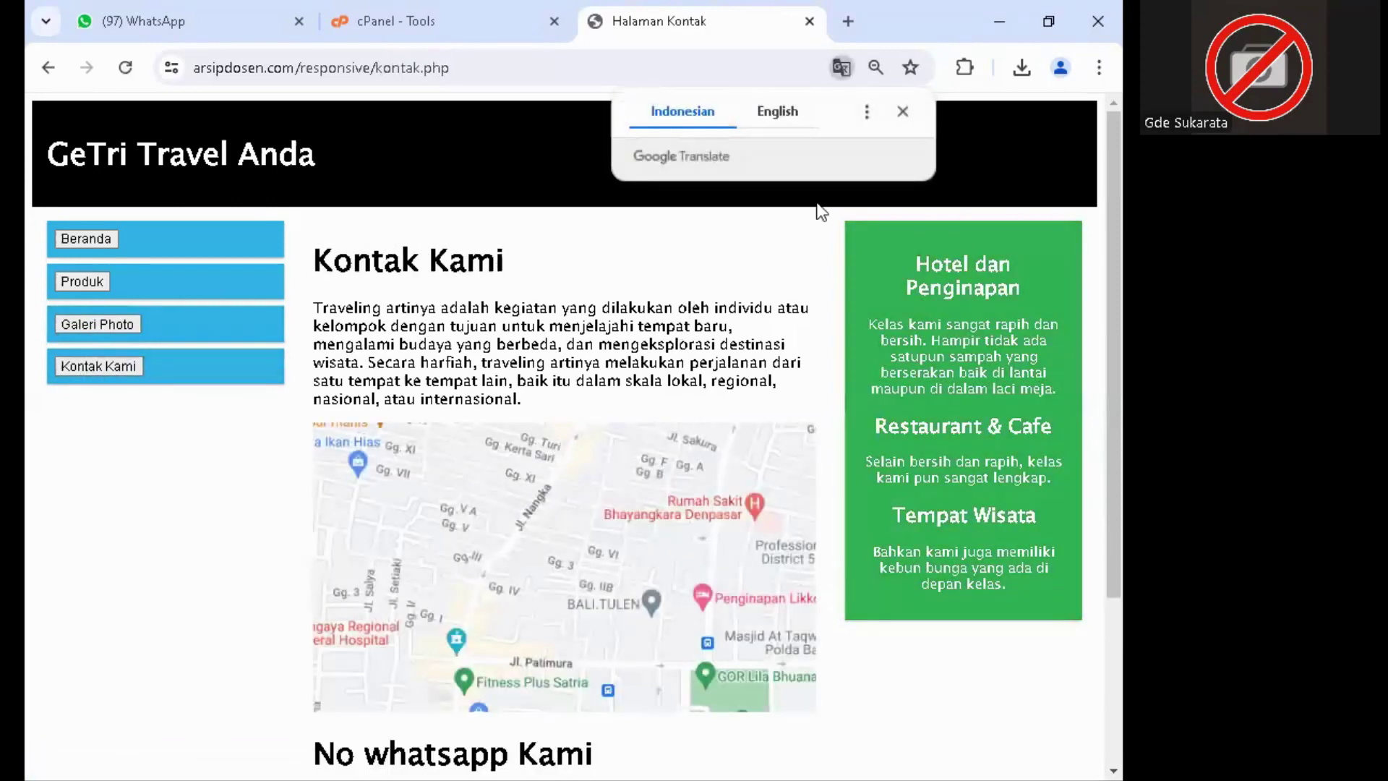
- Dismiss the translation offer and examine the contact page's embedded map and WhatsApp section
click(905, 112)
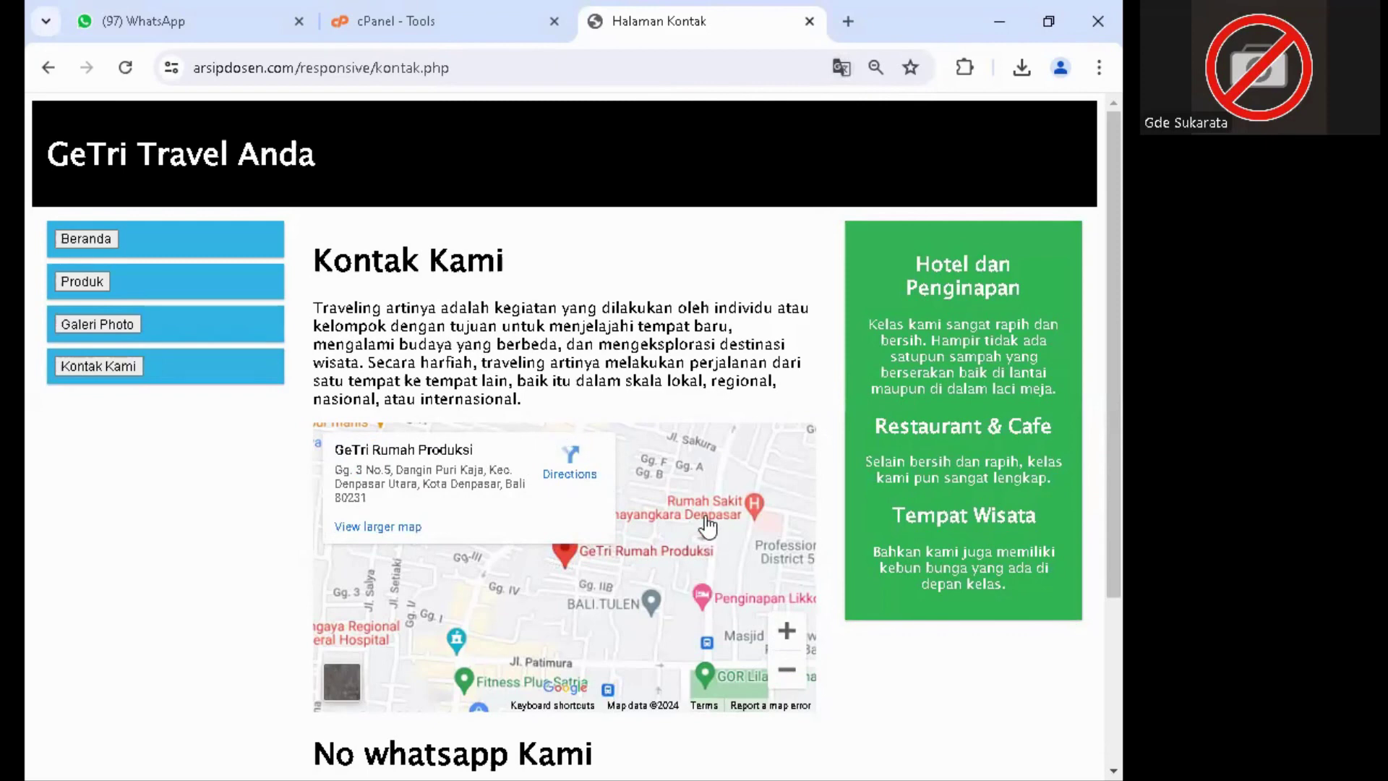
scroll(549, 532, down, 2)
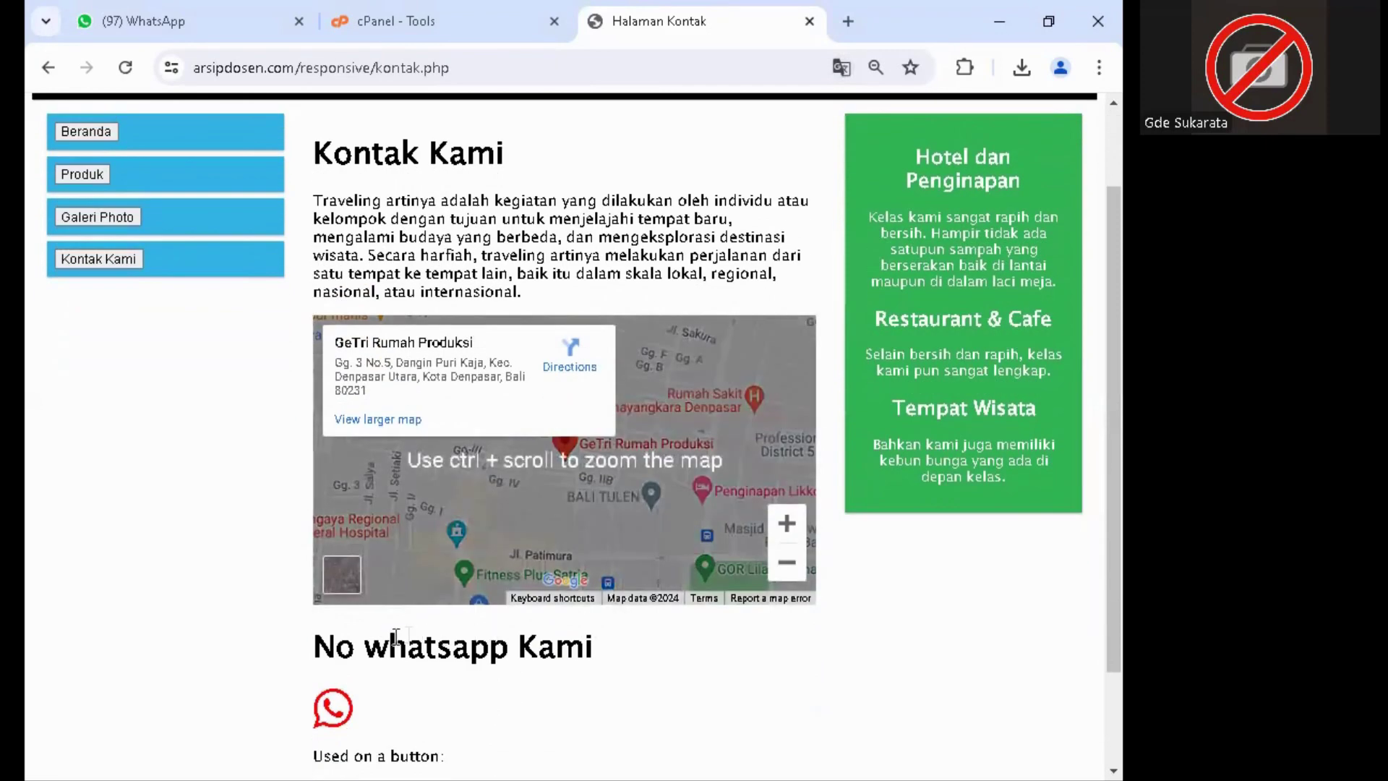
scroll(520, 650, down, 2)
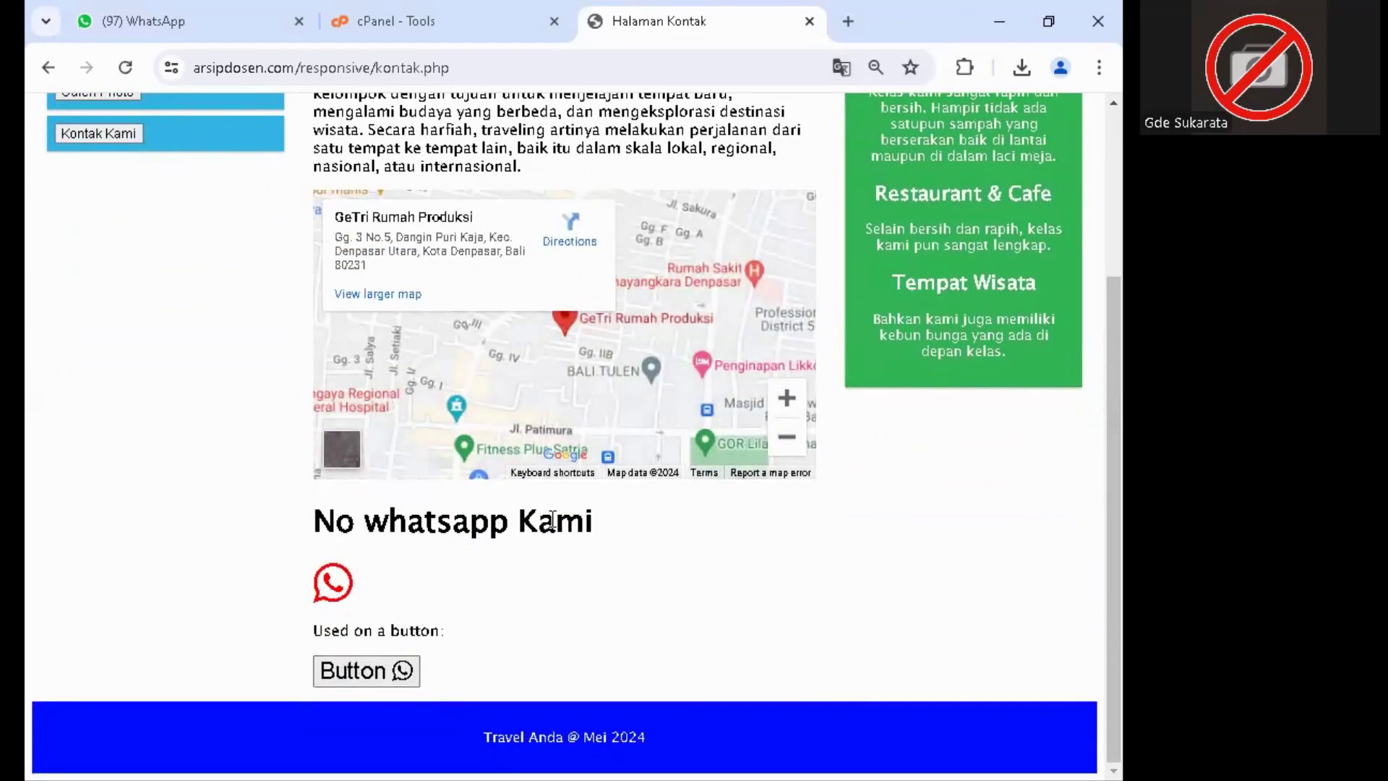
scroll(551, 521, up, 3)
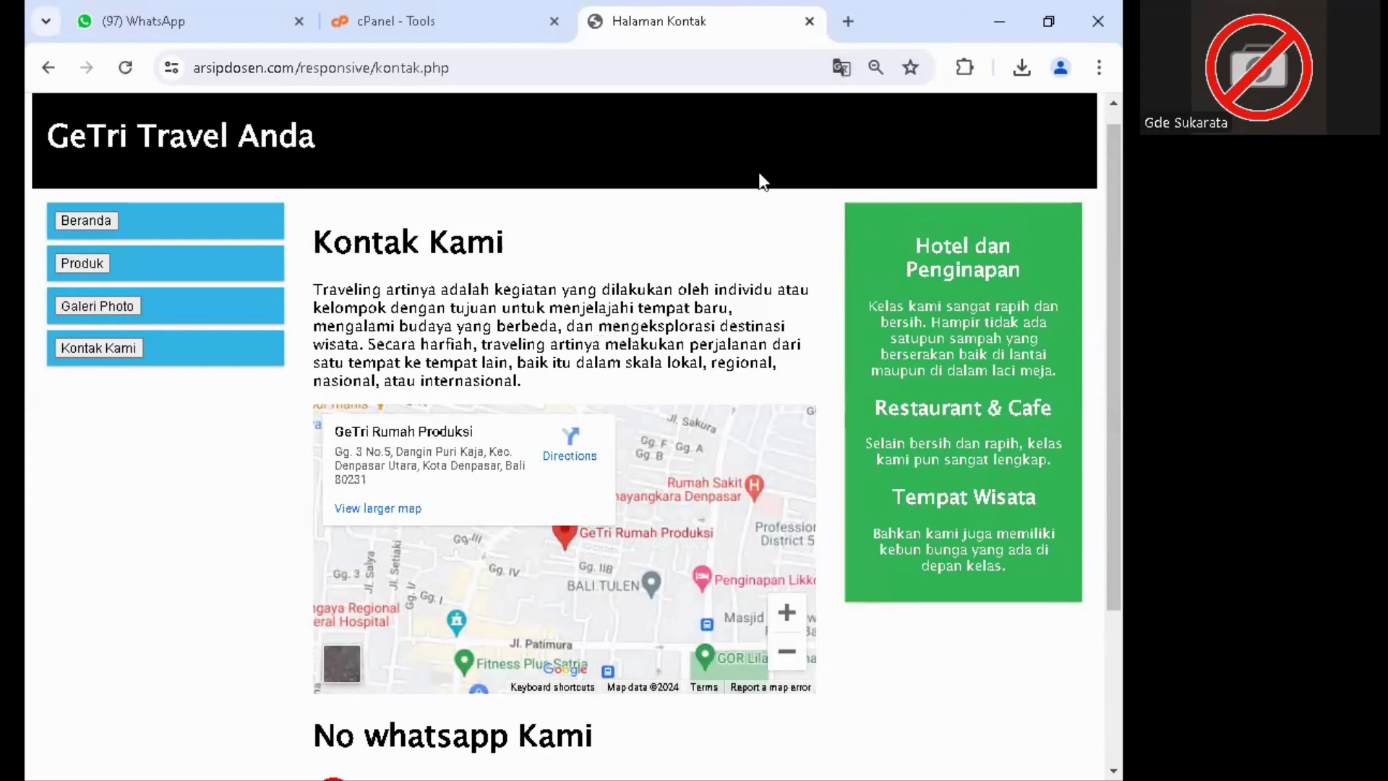
- Open Google Maps in a new browser tab
click(844, 30)
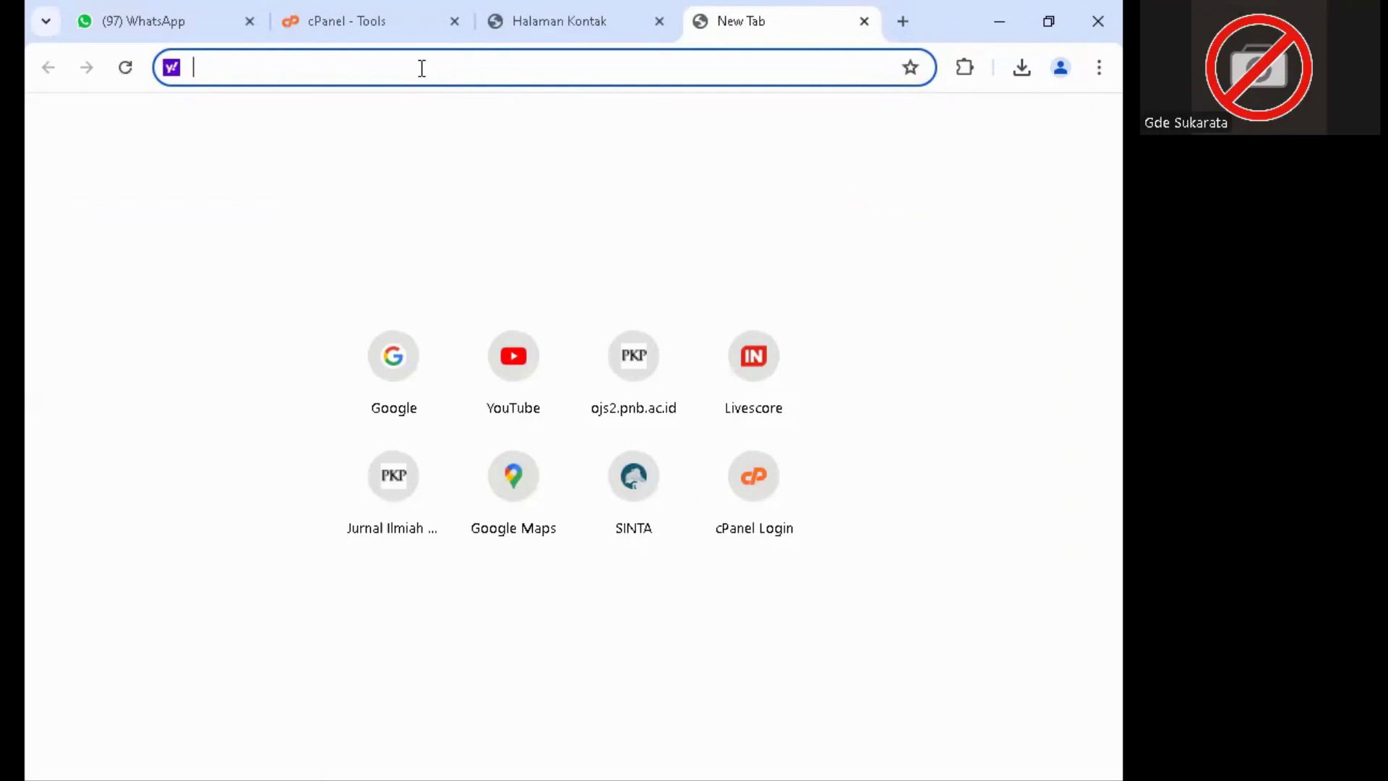
text(ma)
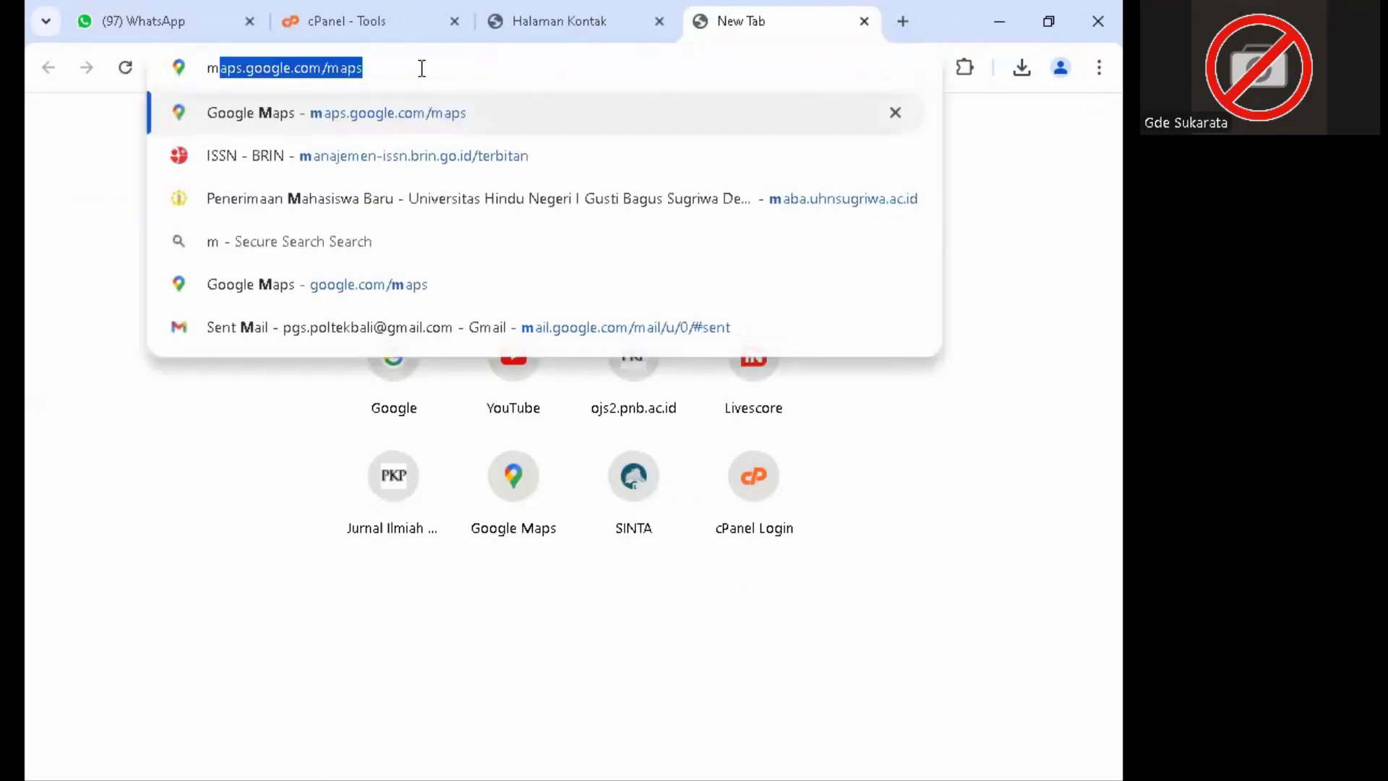
text(p)
key(Return)
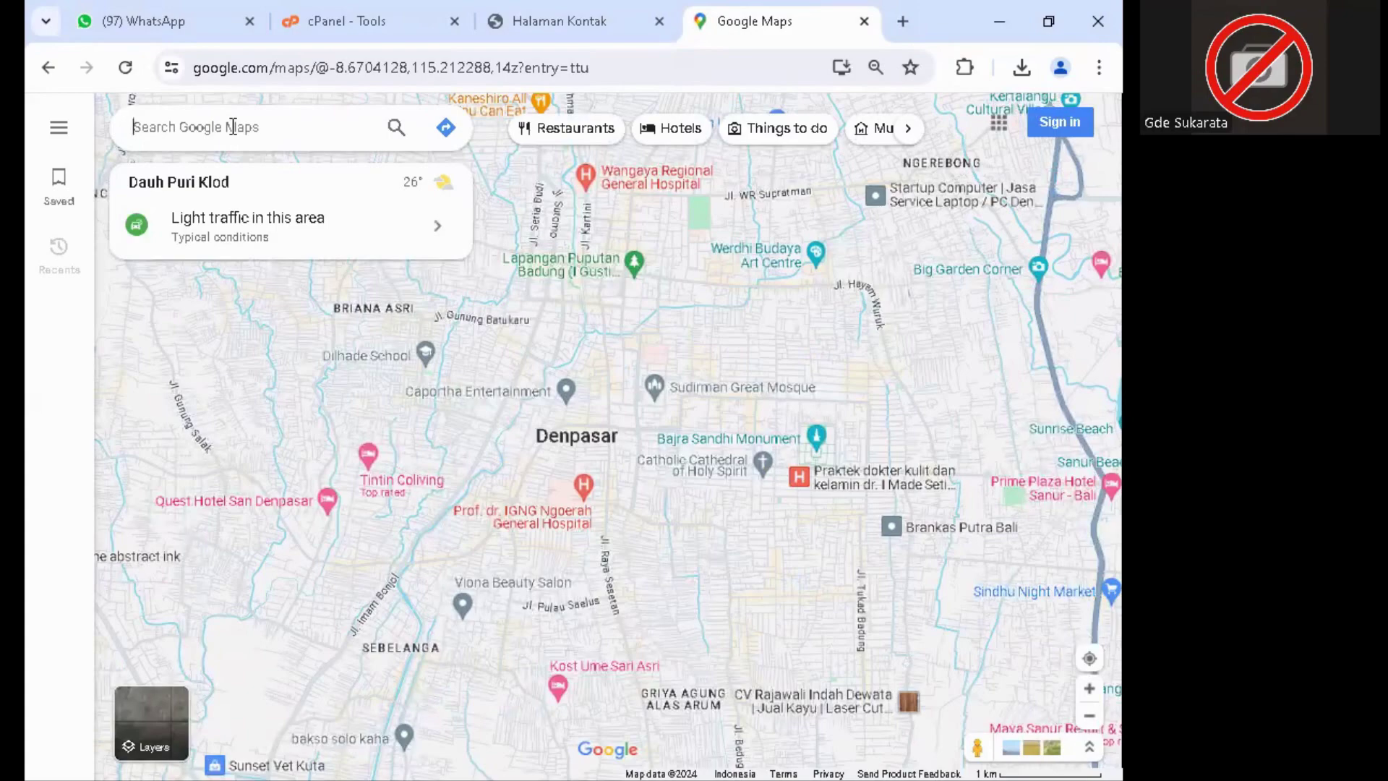
- Search the map for "ganesha publisher" and open the Ganesha Publisher suggestion that has a street address
text(ganesha)
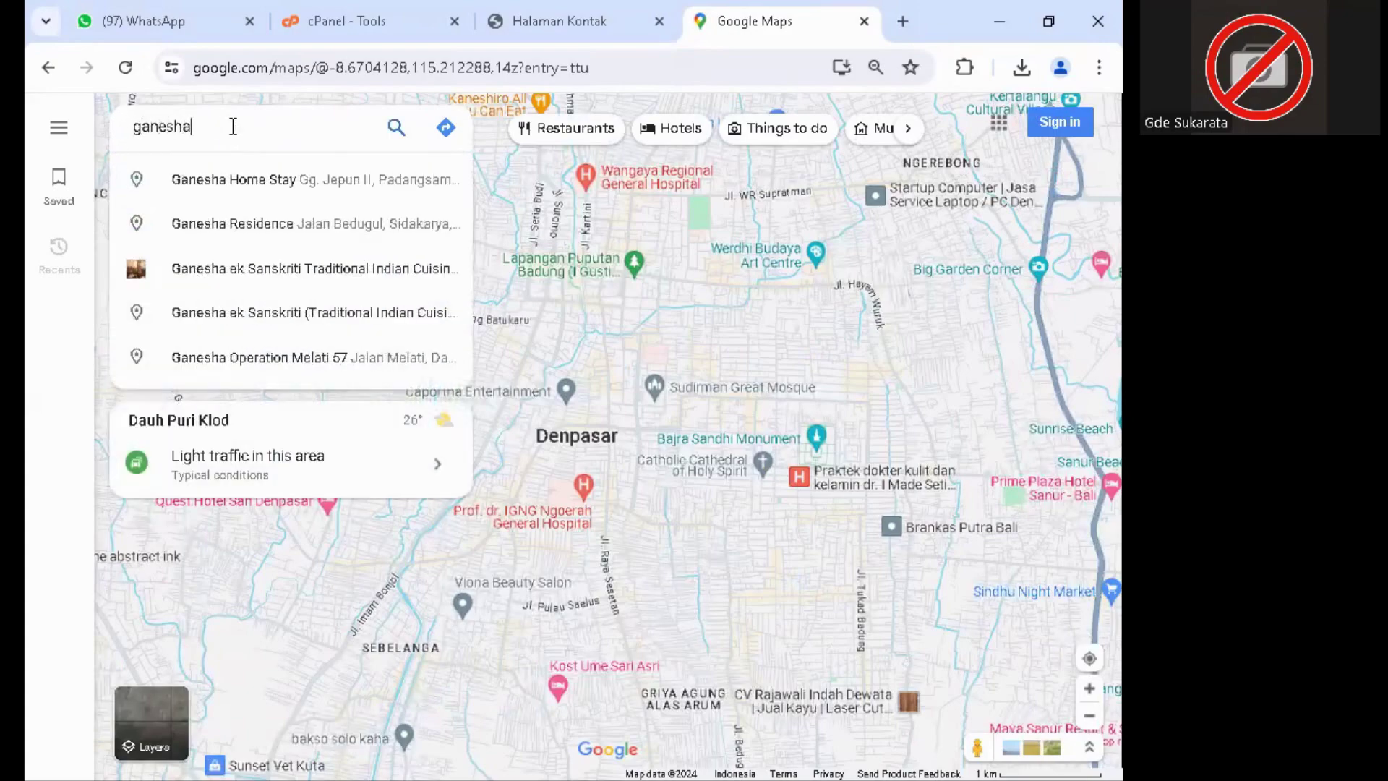
text( pu)
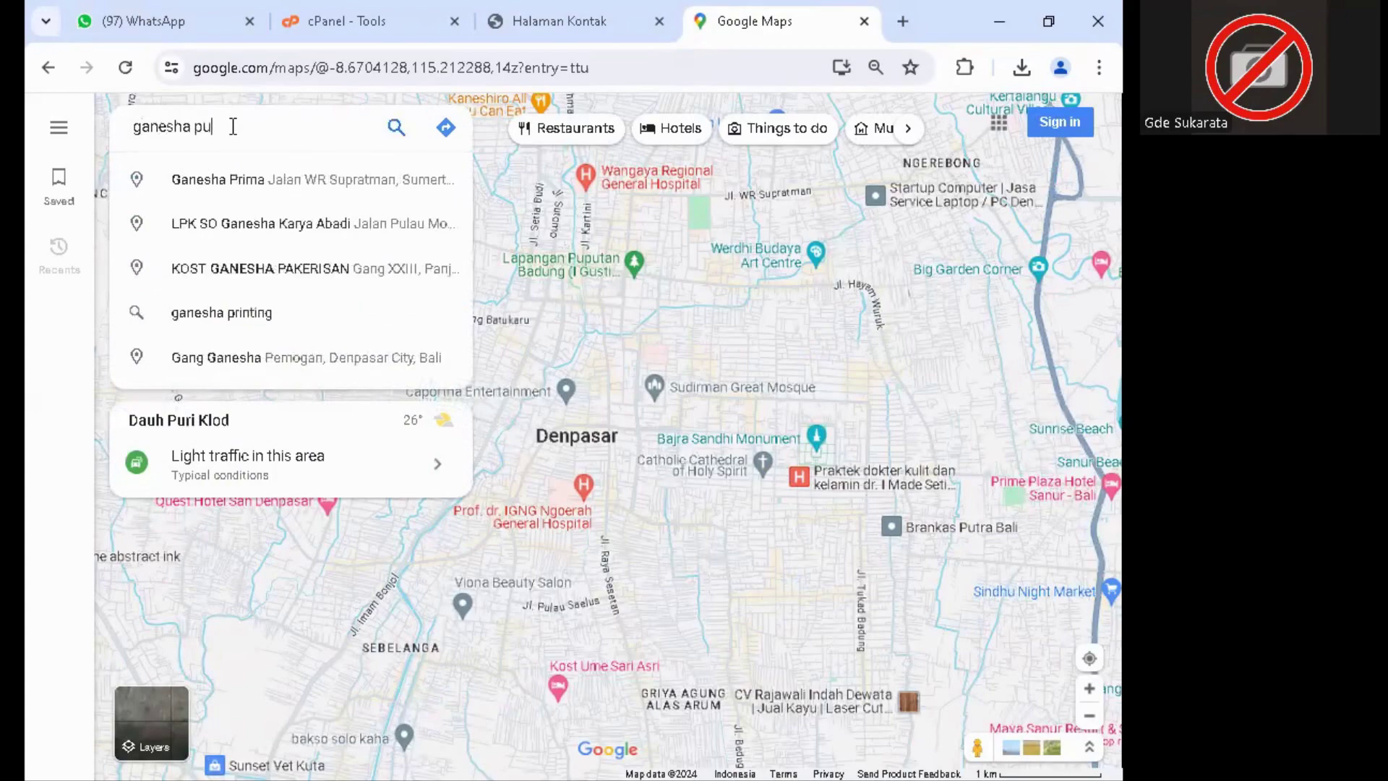
text(blisher)
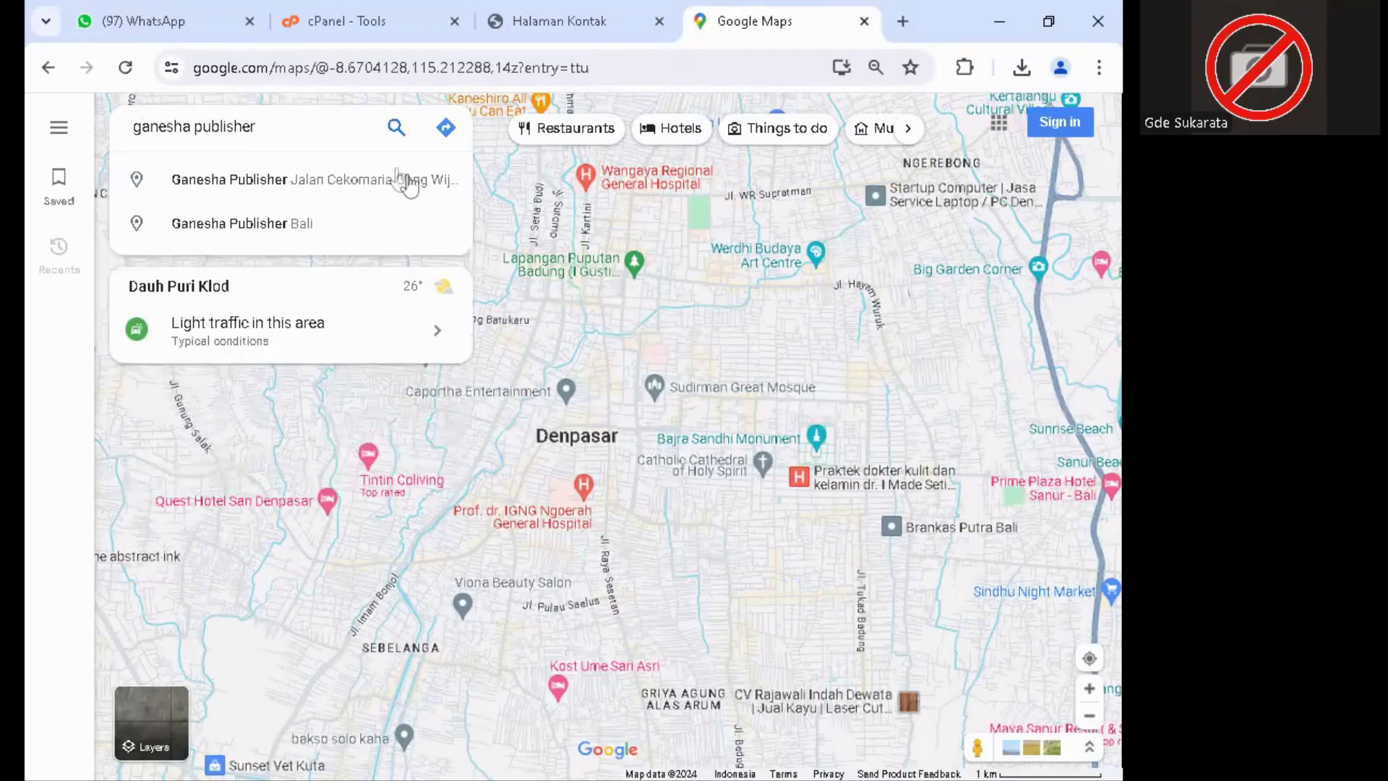
click(272, 186)
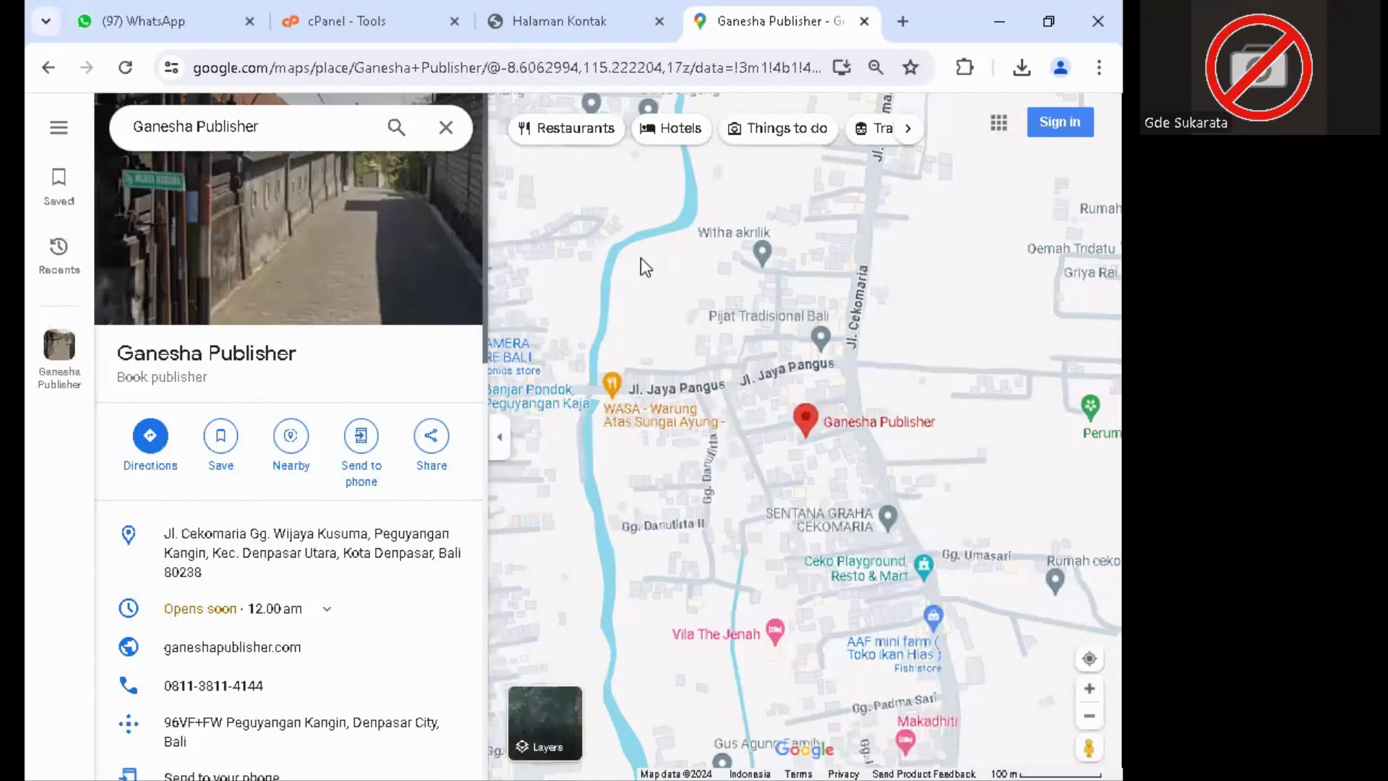
- Copy the HTML embed code of the medium-size map for Ganesha Publisher
click(432, 443)
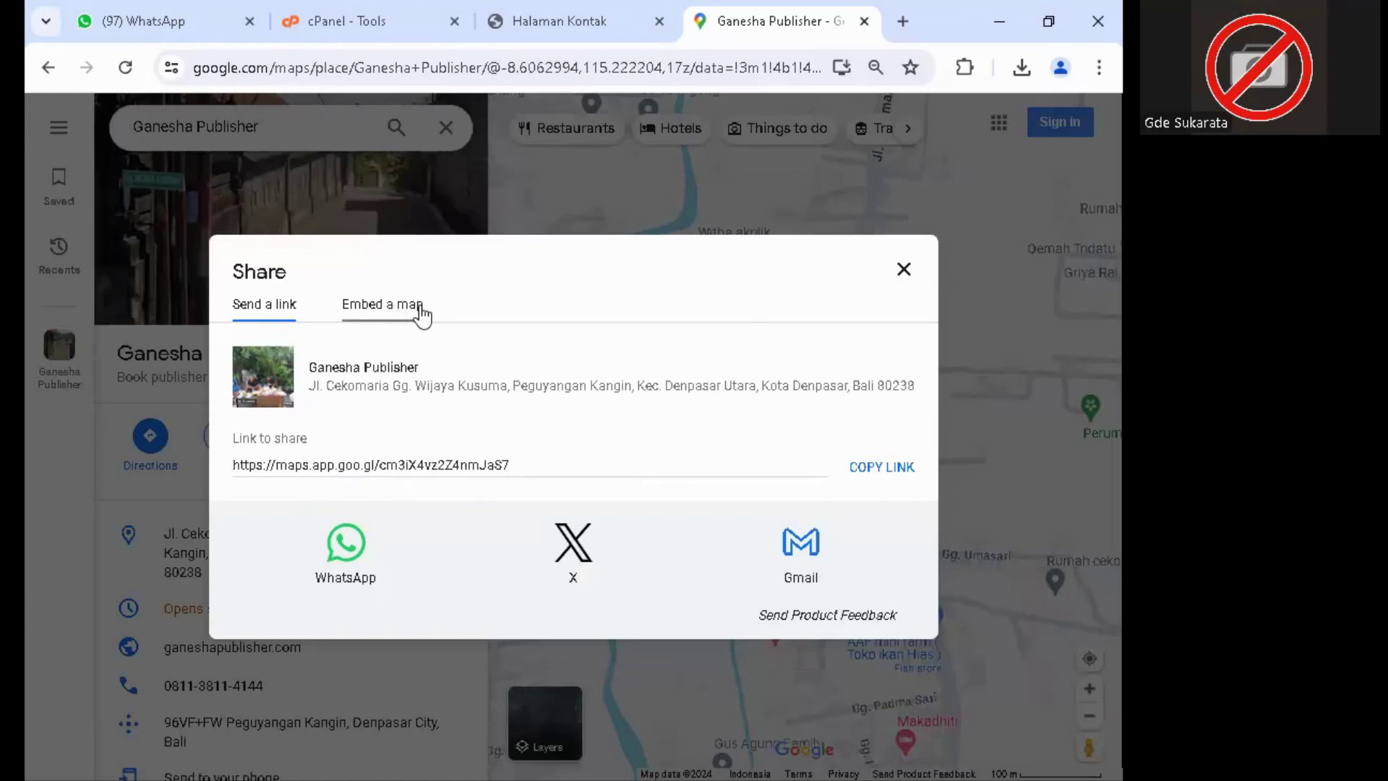
click(388, 309)
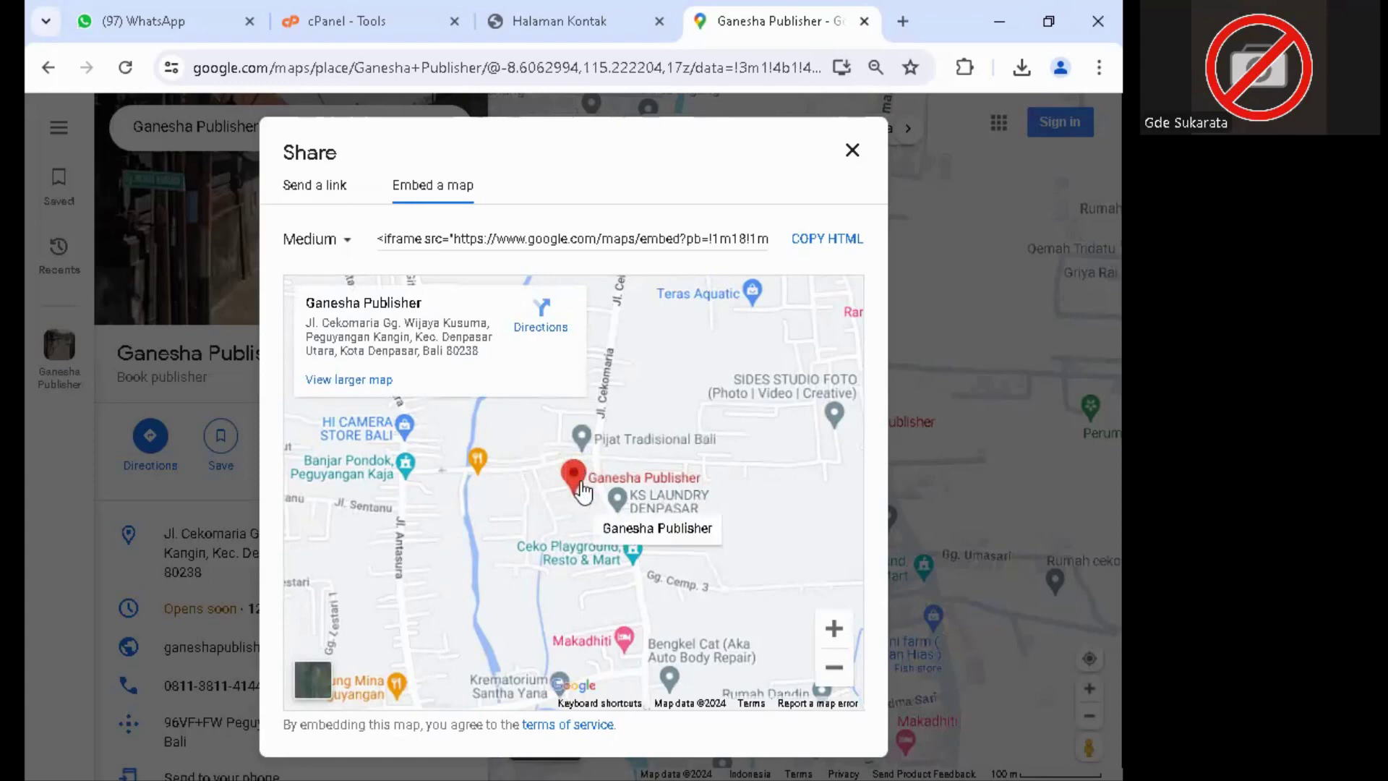
click(822, 245)
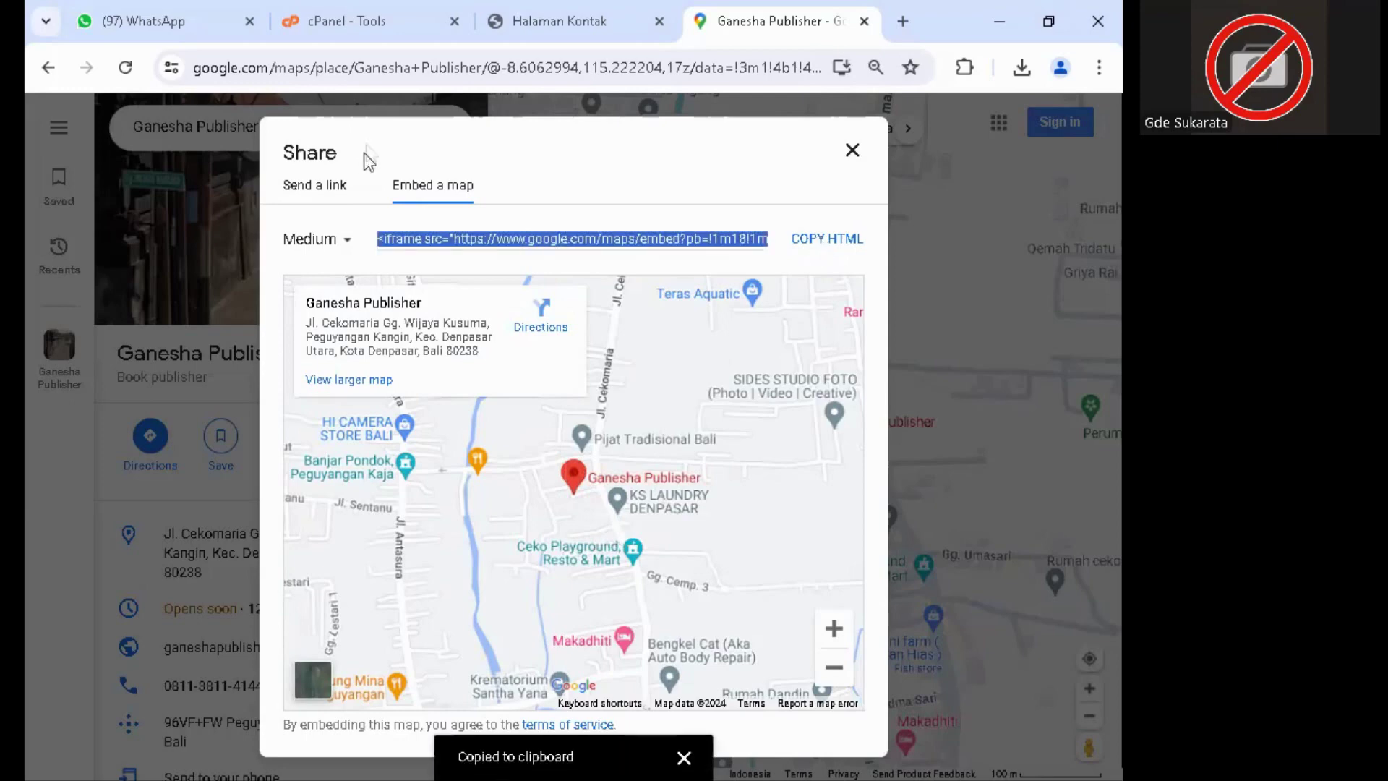
- Check the map on the contact page, switch to cPanel and open its File Manager
click(530, 31)
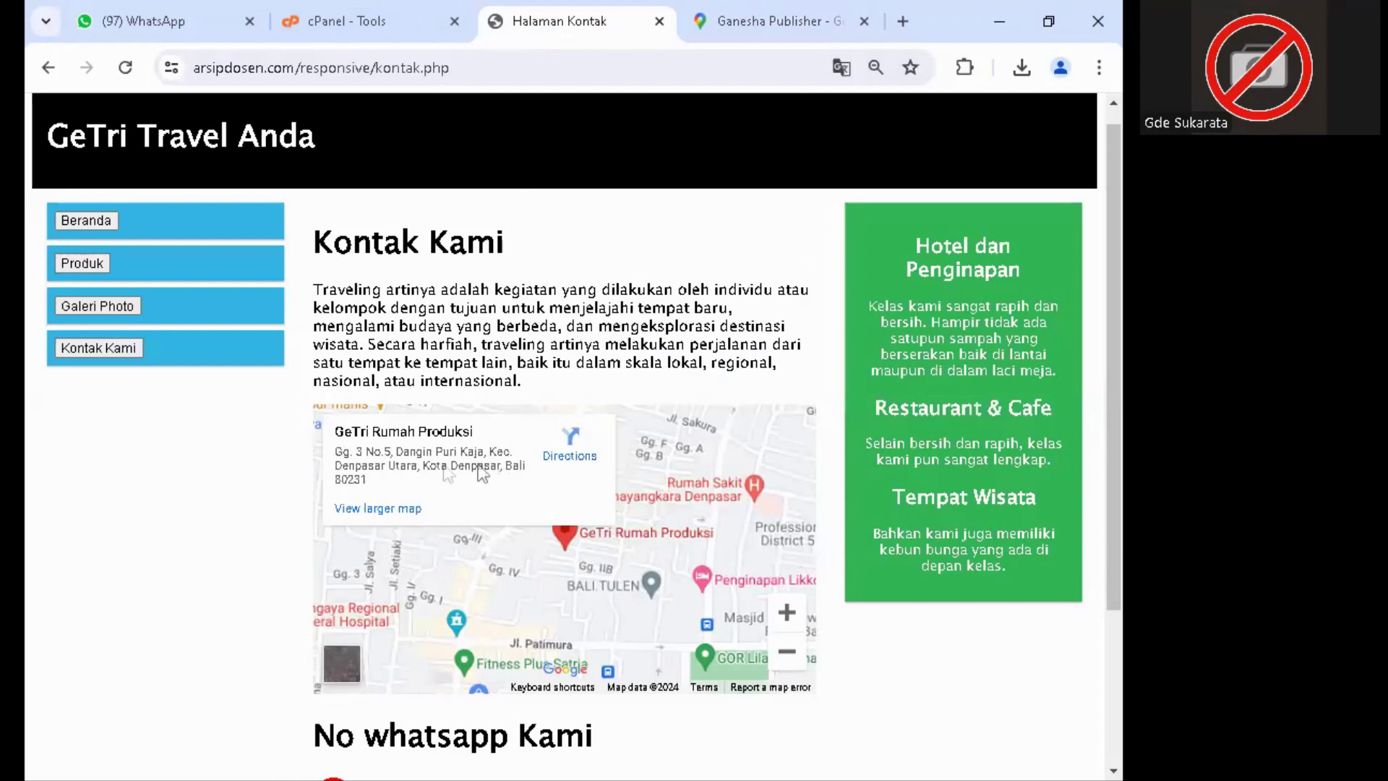
click(339, 33)
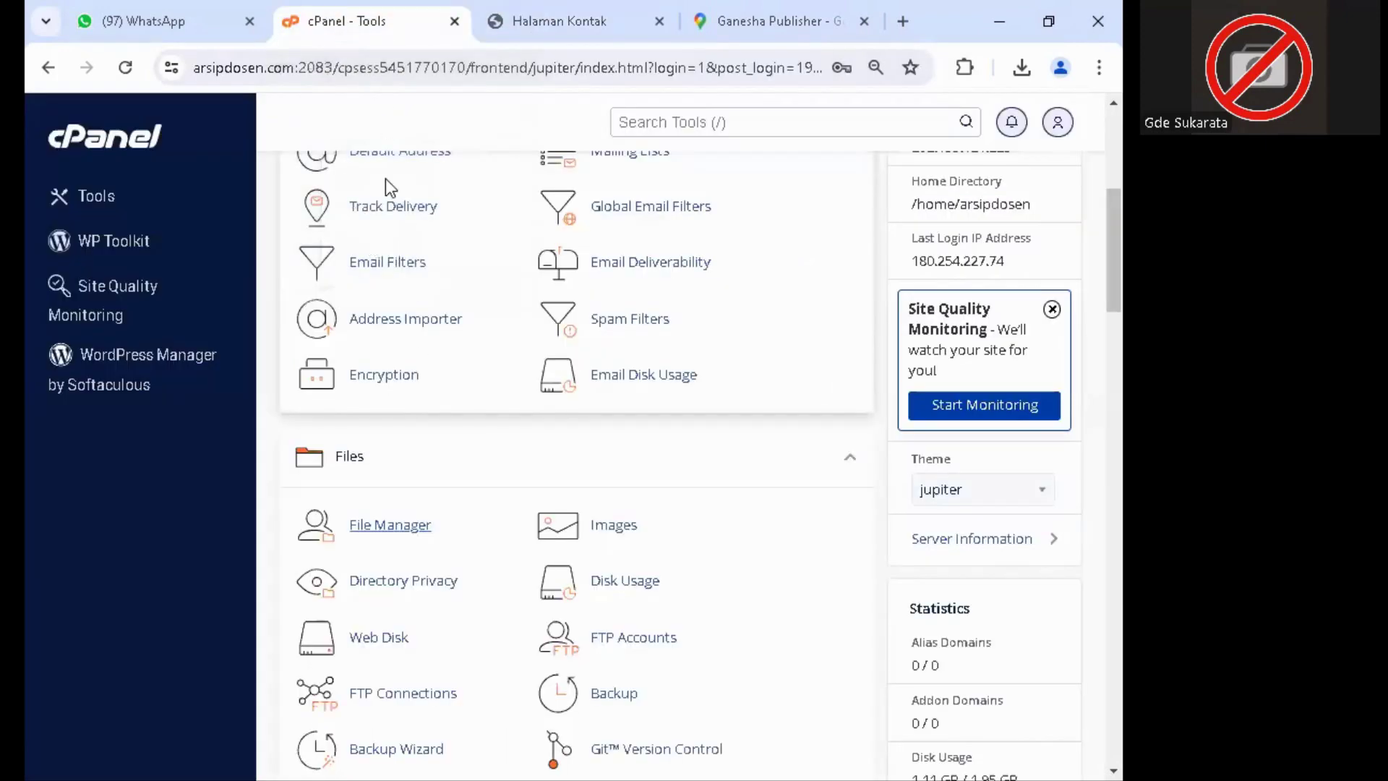
scroll(418, 560, down, 3)
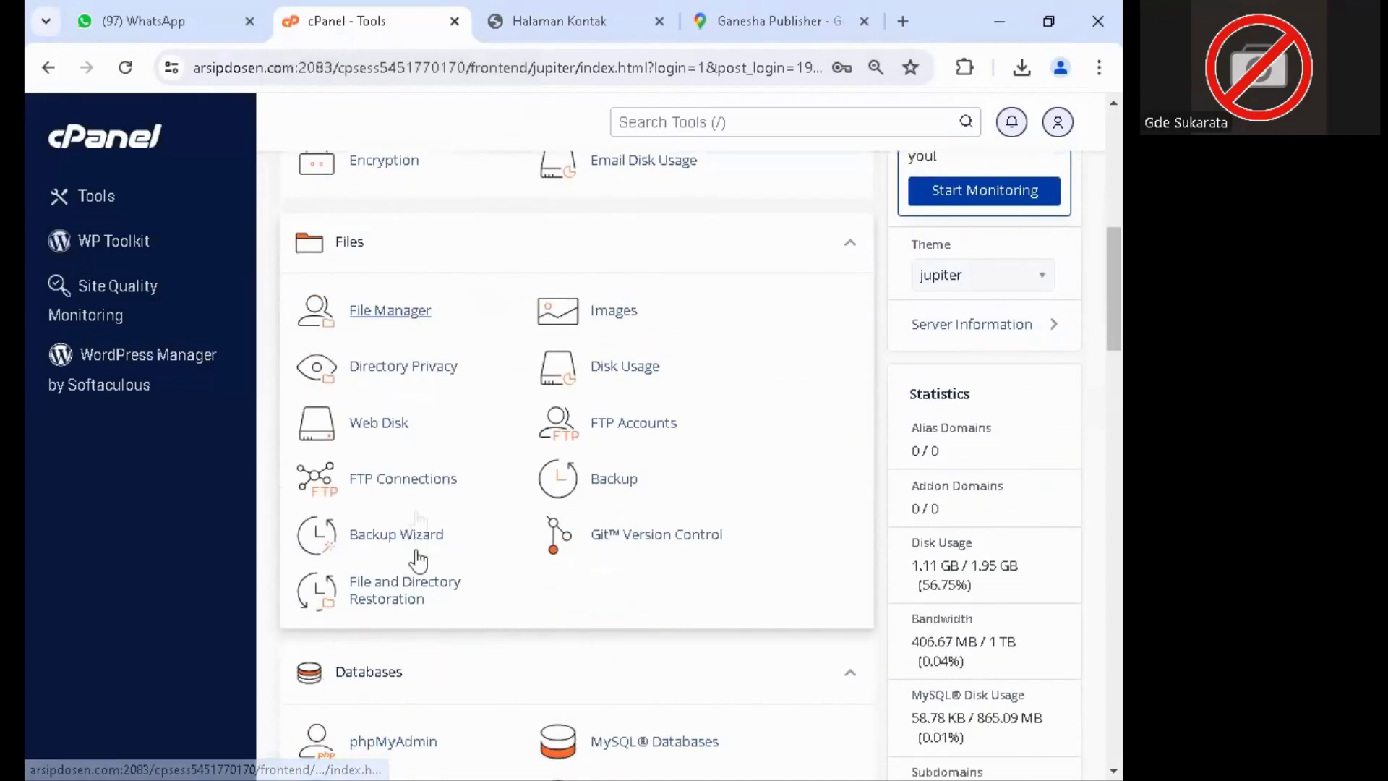
click(407, 311)
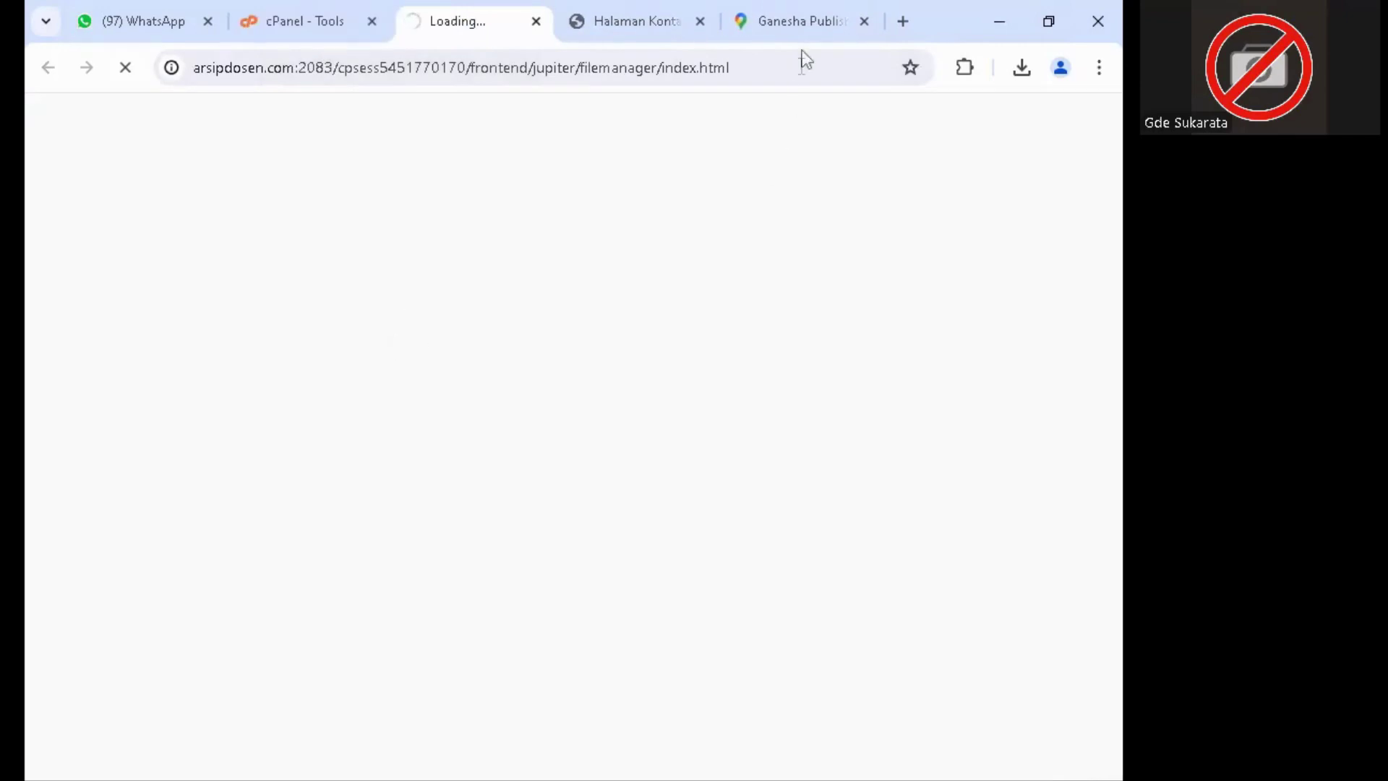
mouse_move(800, 33)
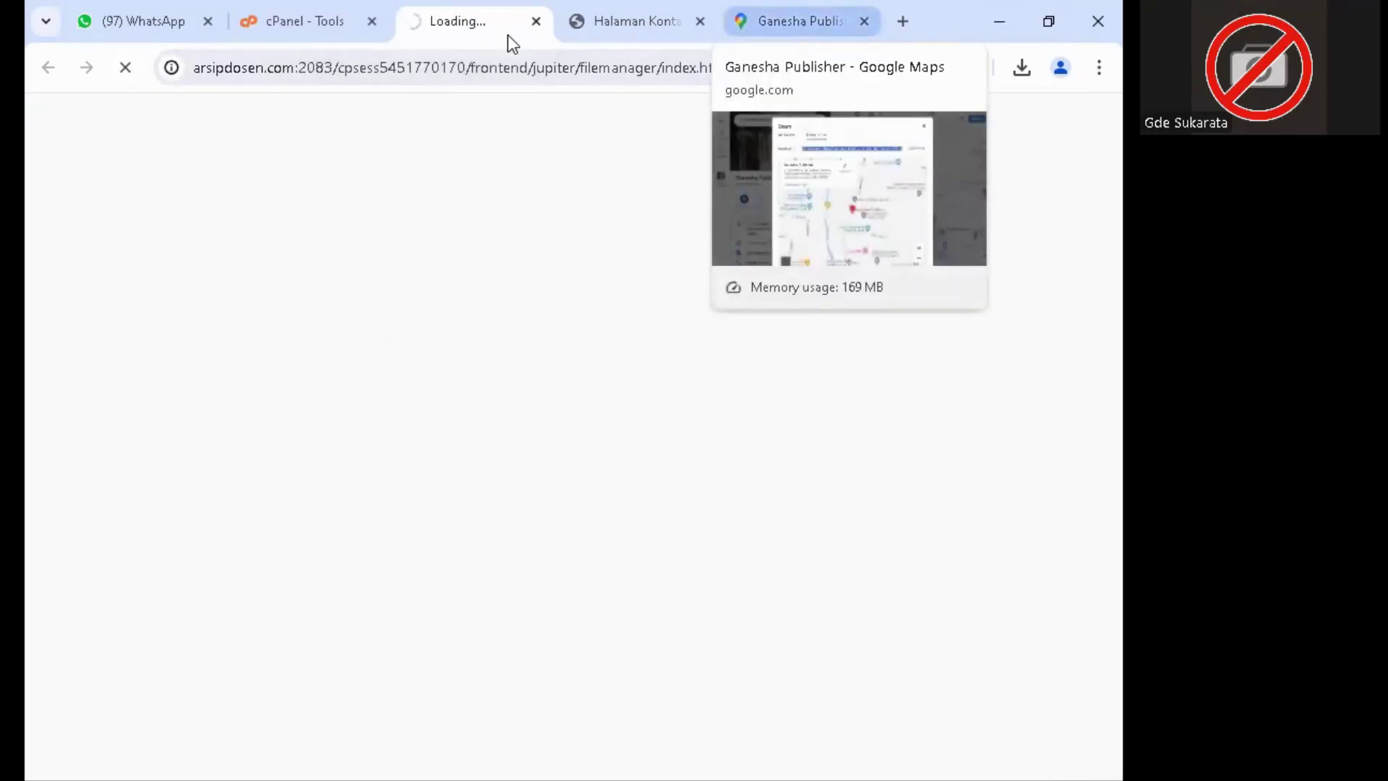
click(632, 34)
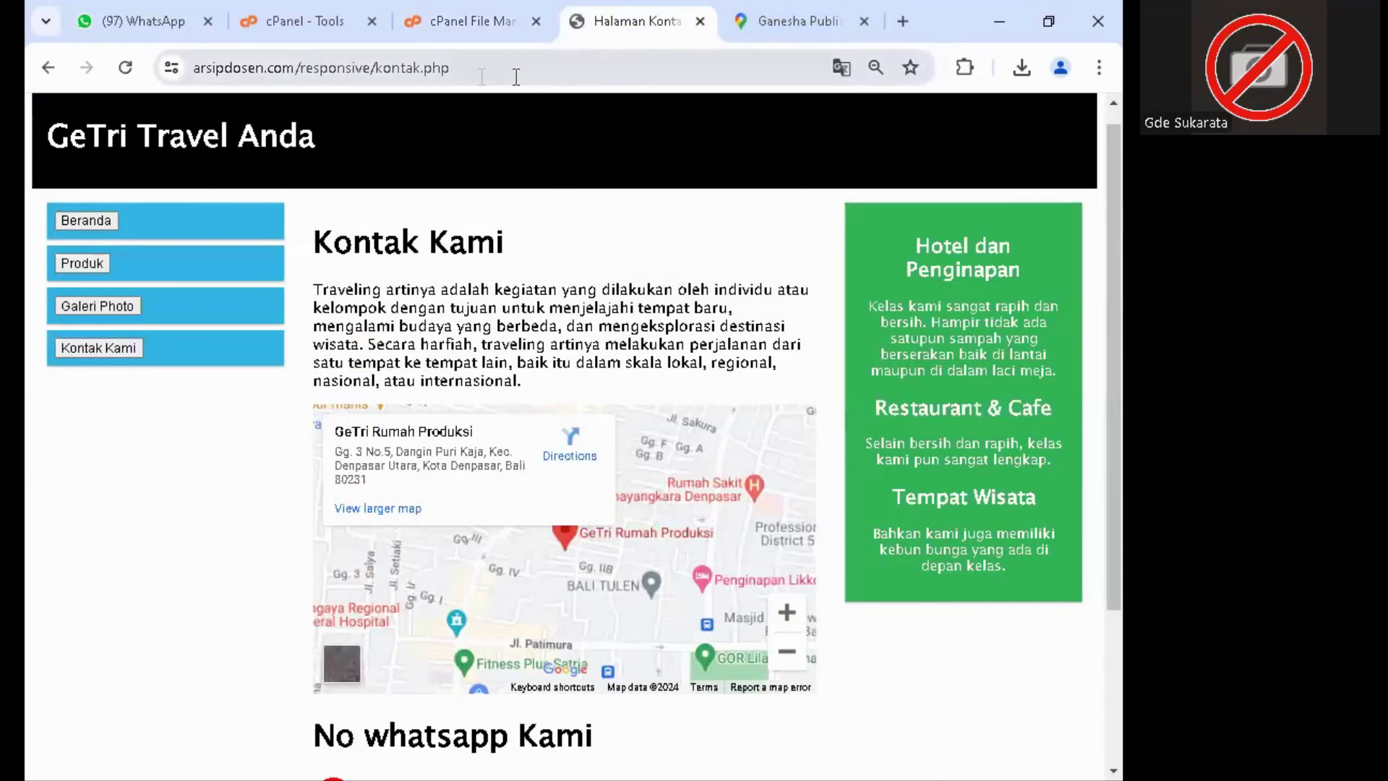
click(337, 33)
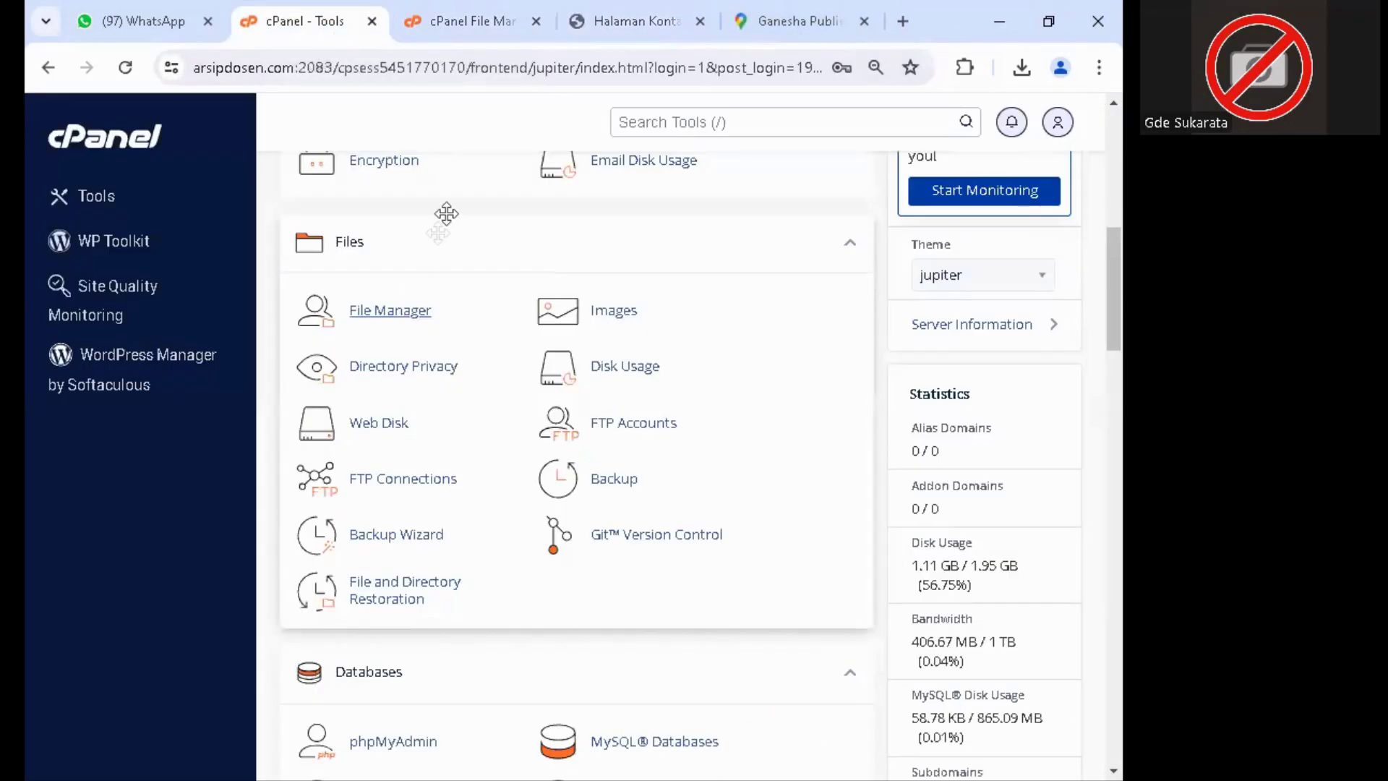
click(492, 30)
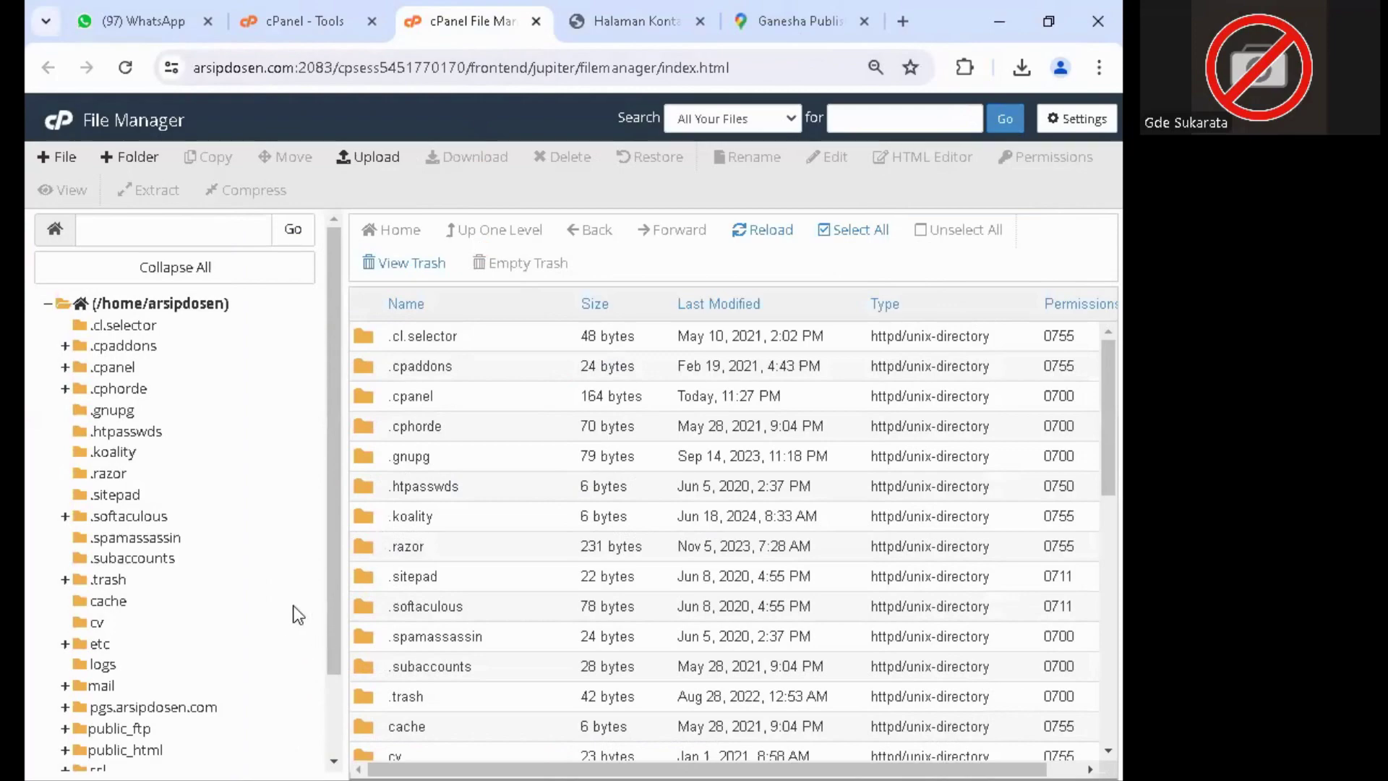
- Open the responsive folder inside public_html
scroll(427, 620, down, 8)
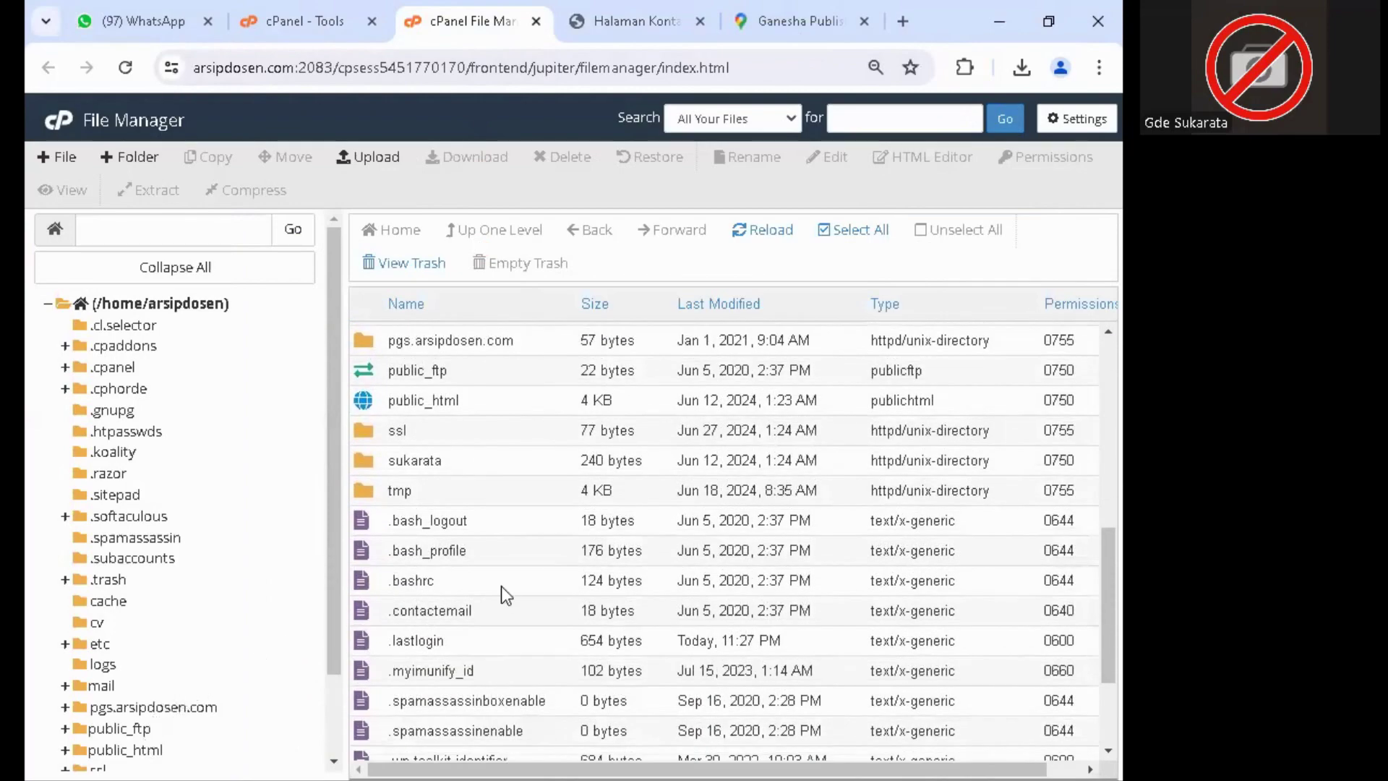
scroll(525, 513, down, 5)
scroll(504, 544, down, 5)
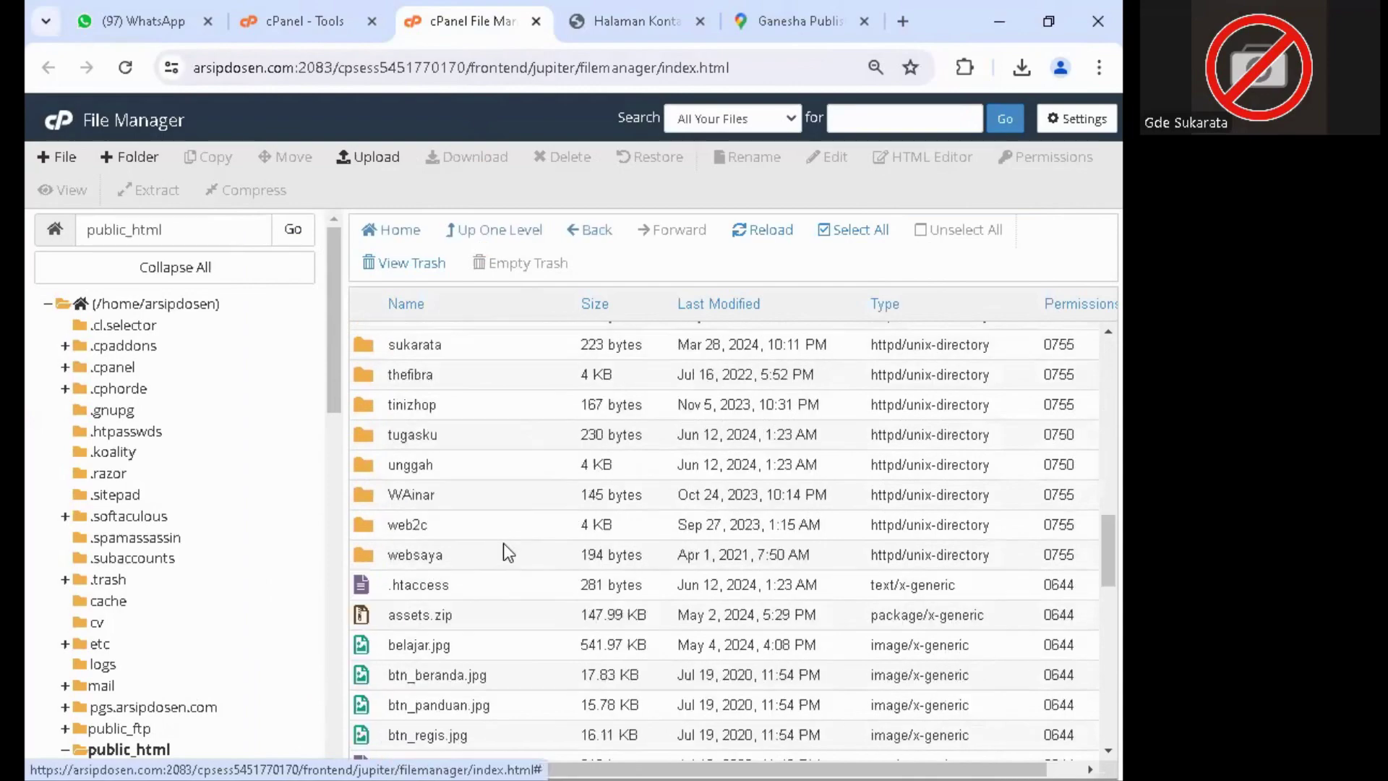
scroll(490, 527, up, 2)
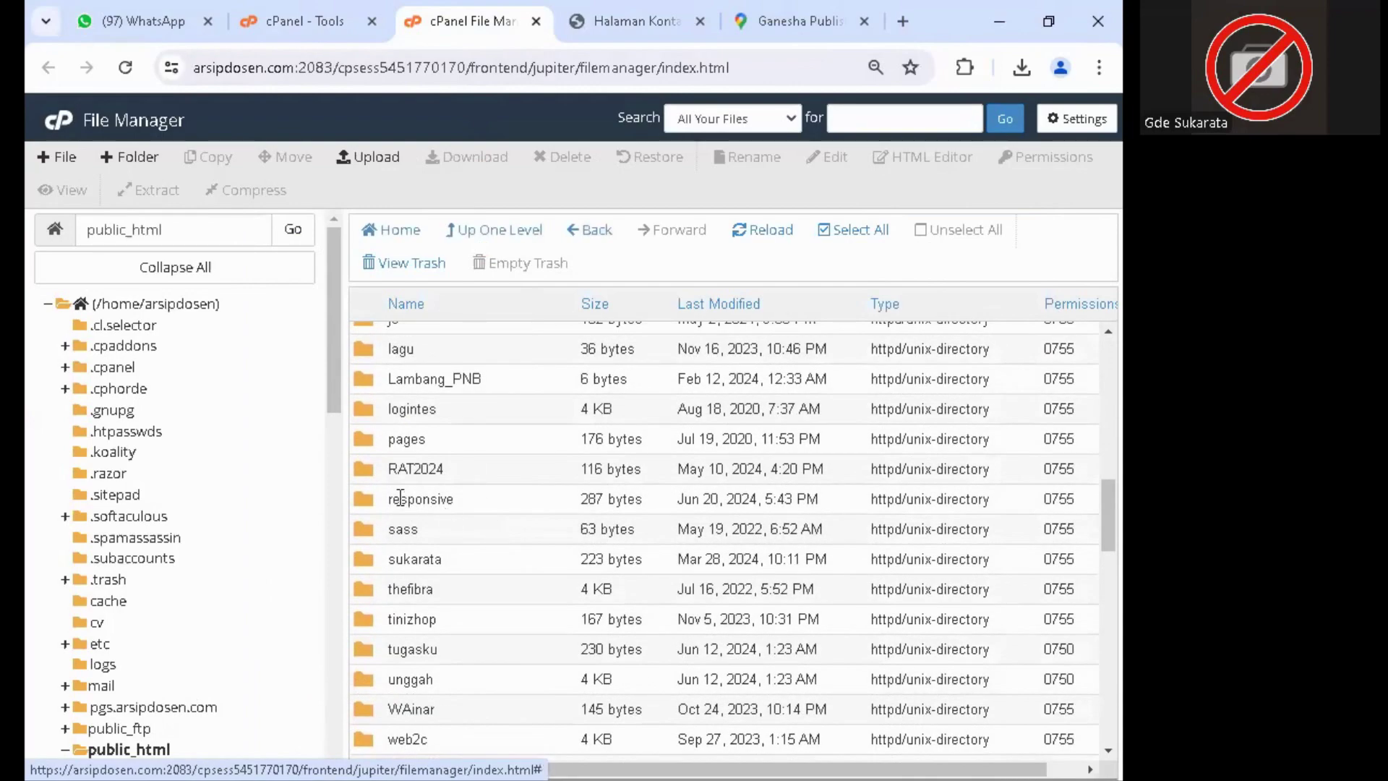
double_click(366, 500)
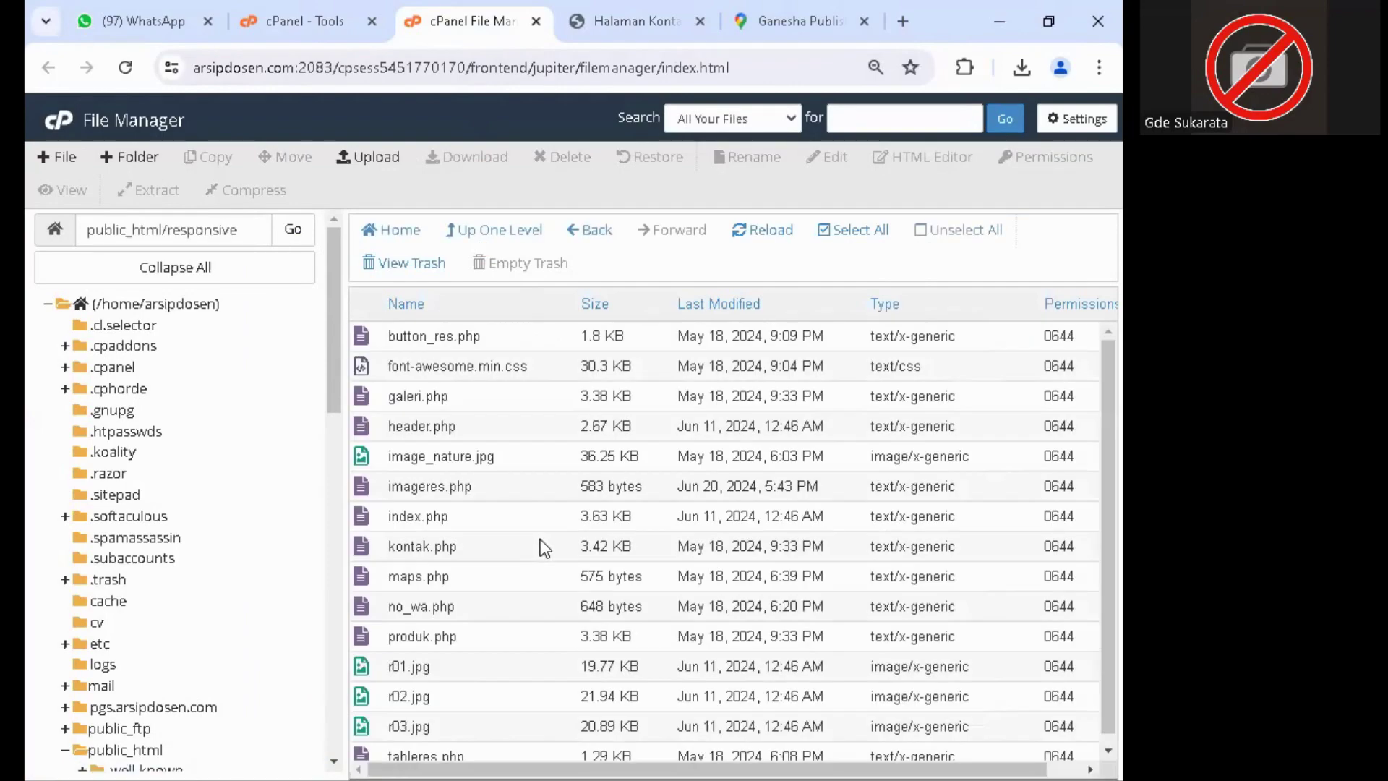
- Open kontak.php for editing and locate the PHP line that includes the map below the Kontak Kami paragraph
click(361, 552)
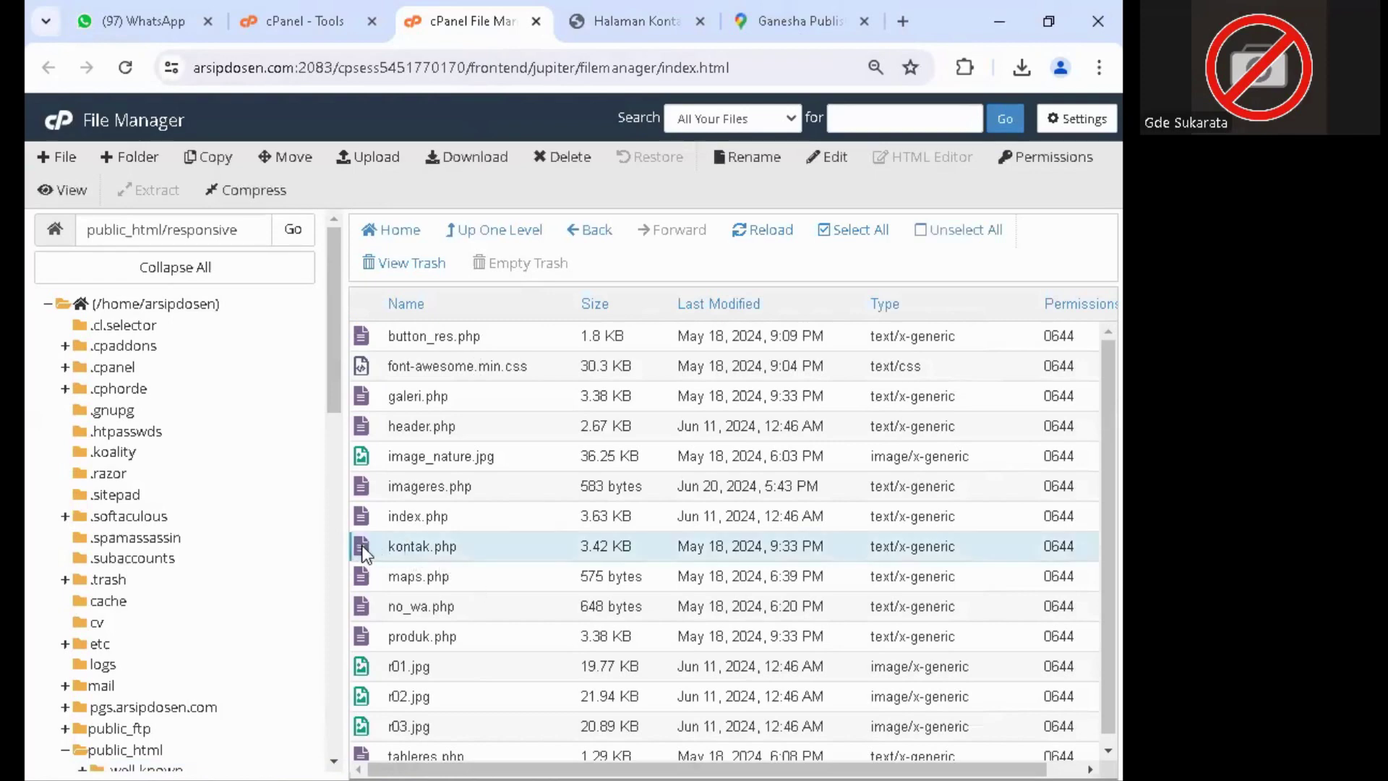
right_click(363, 549)
click(460, 581)
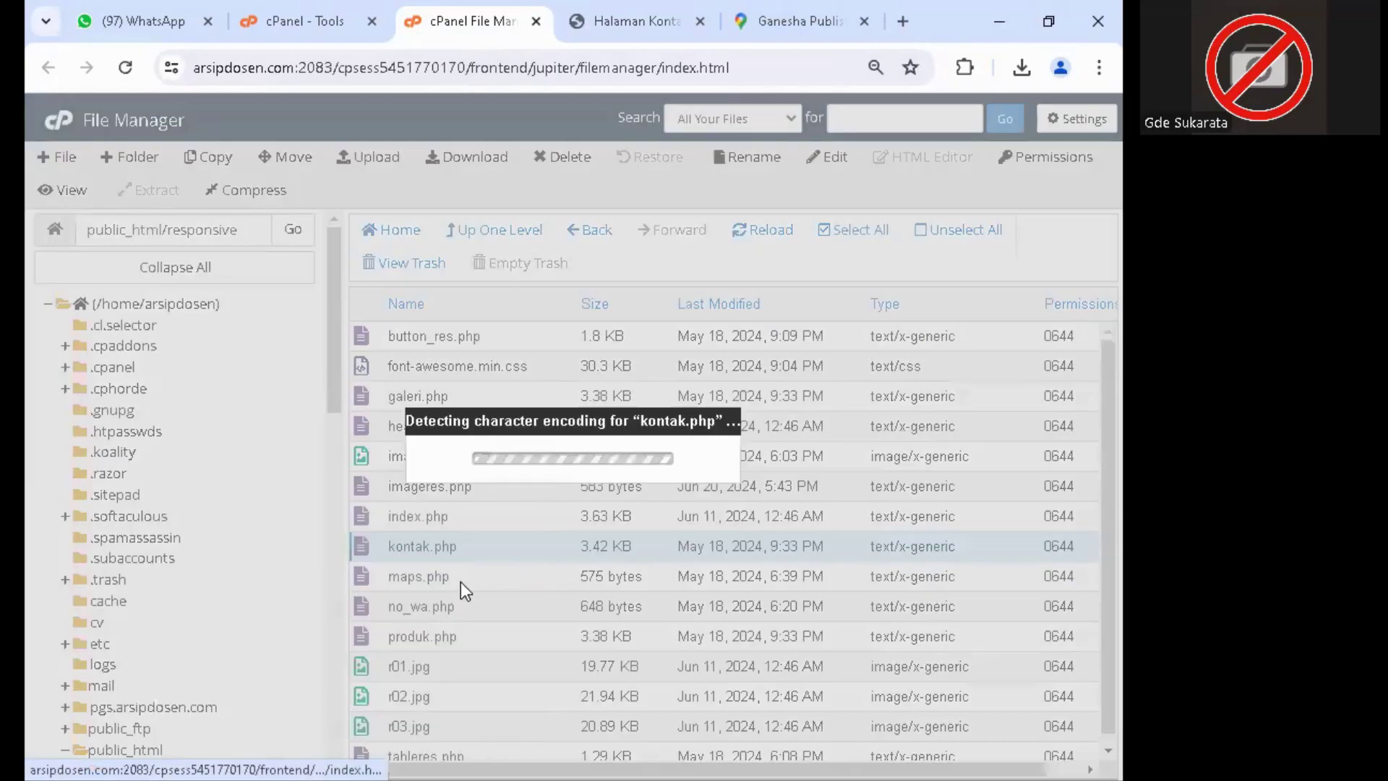
click(657, 583)
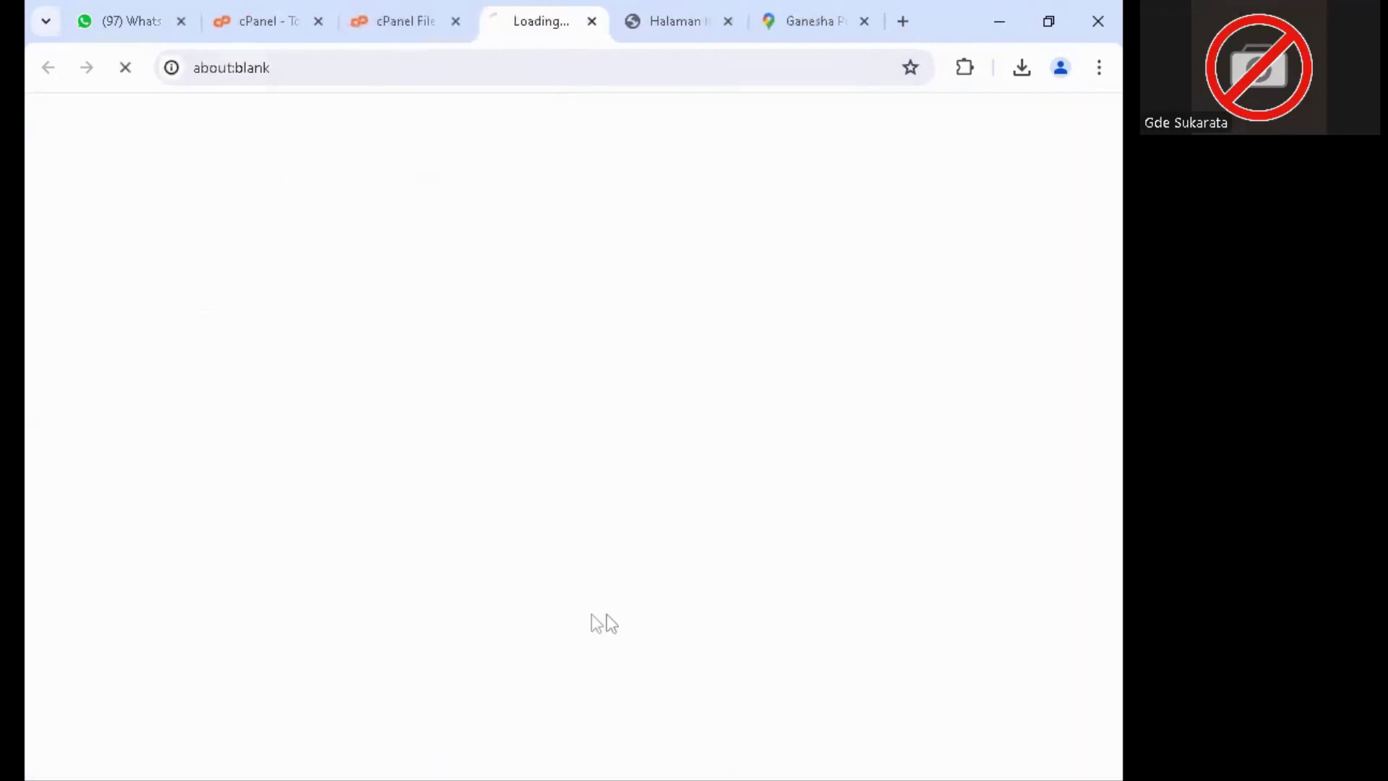
scroll(490, 495, down, 3)
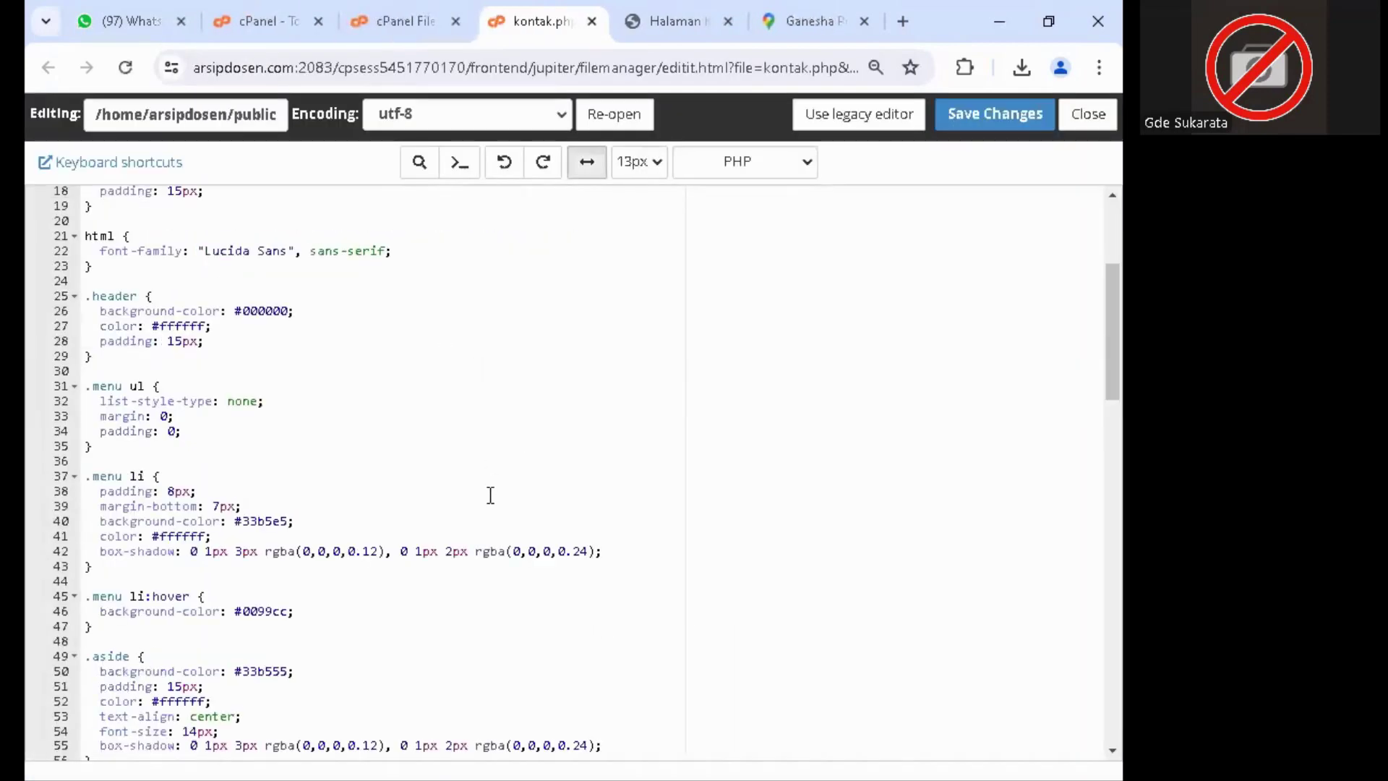
scroll(491, 495, down, 15)
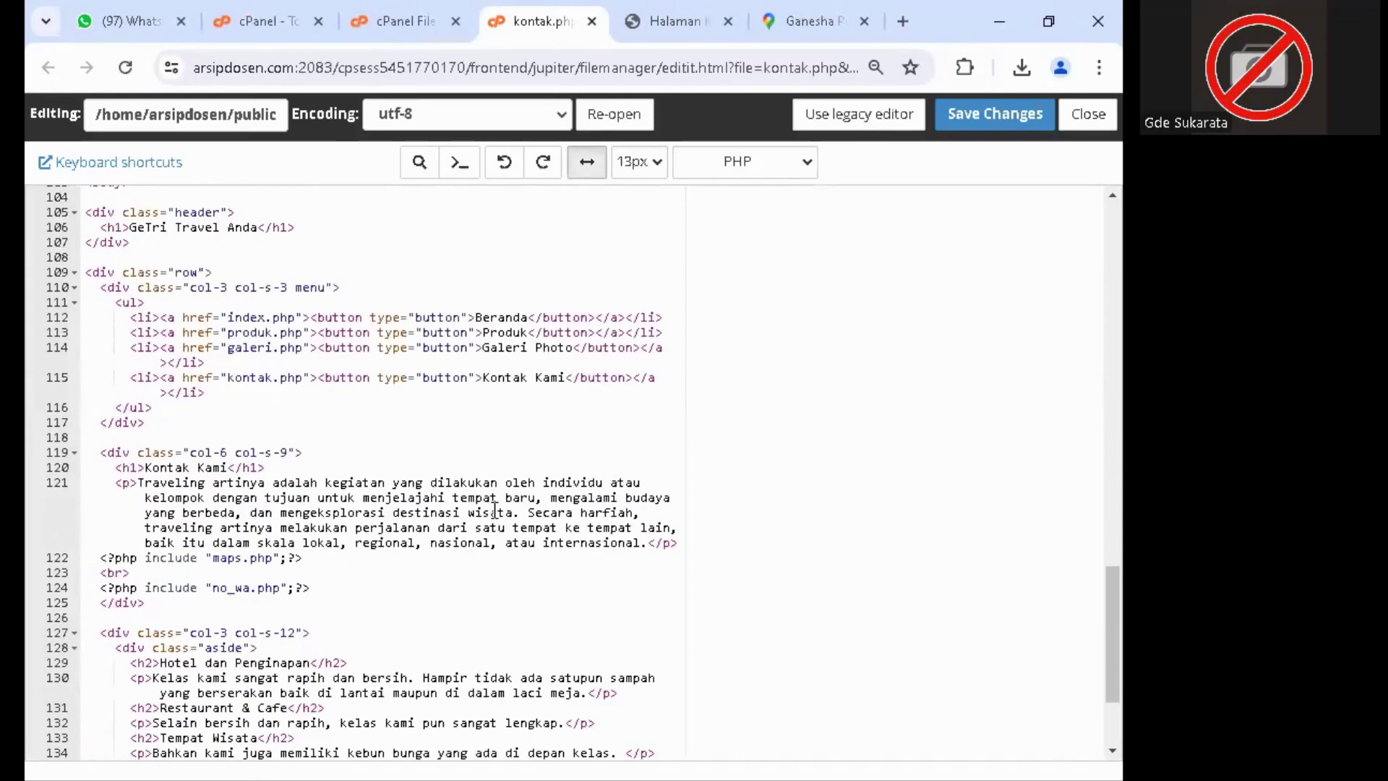
- Close the kontak.php editor and open maps.php from the responsive folder for editing
scroll(494, 512, down, 1)
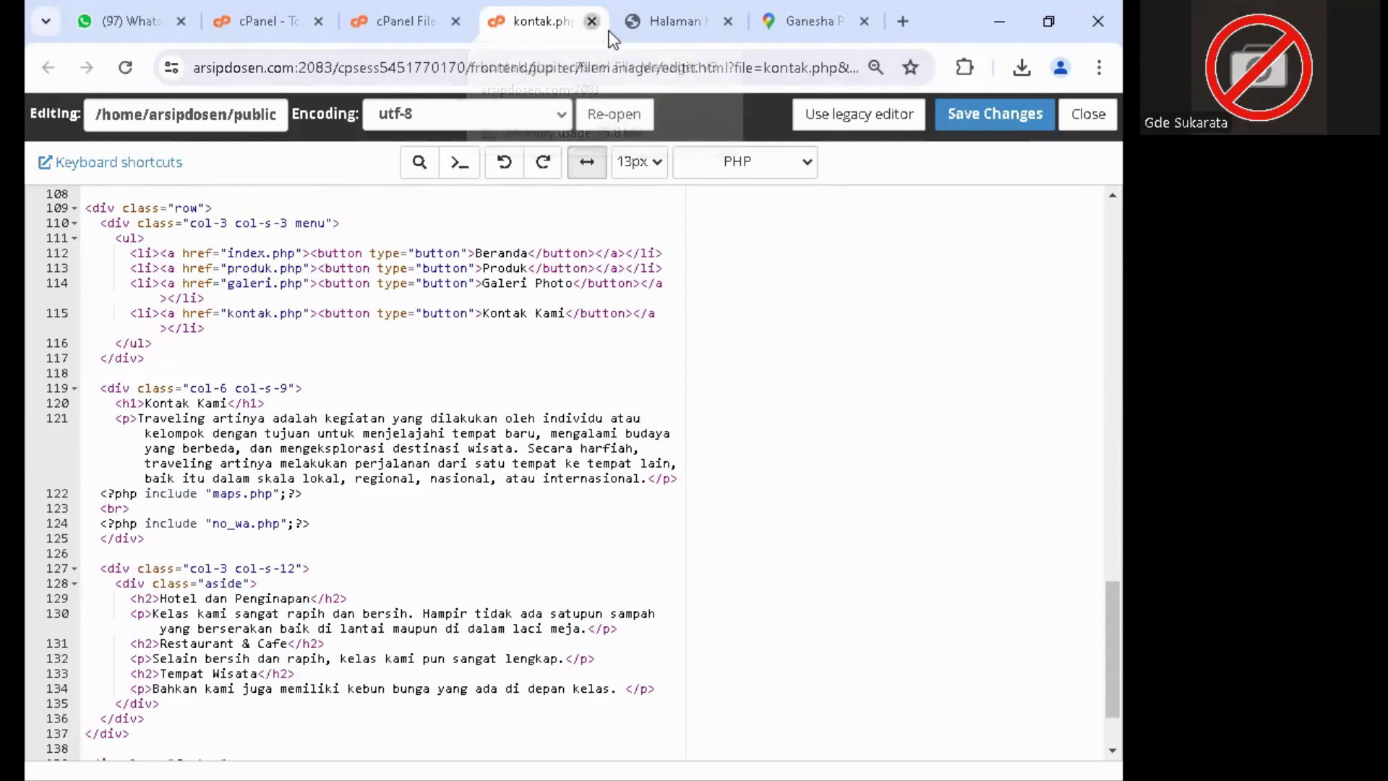
click(592, 21)
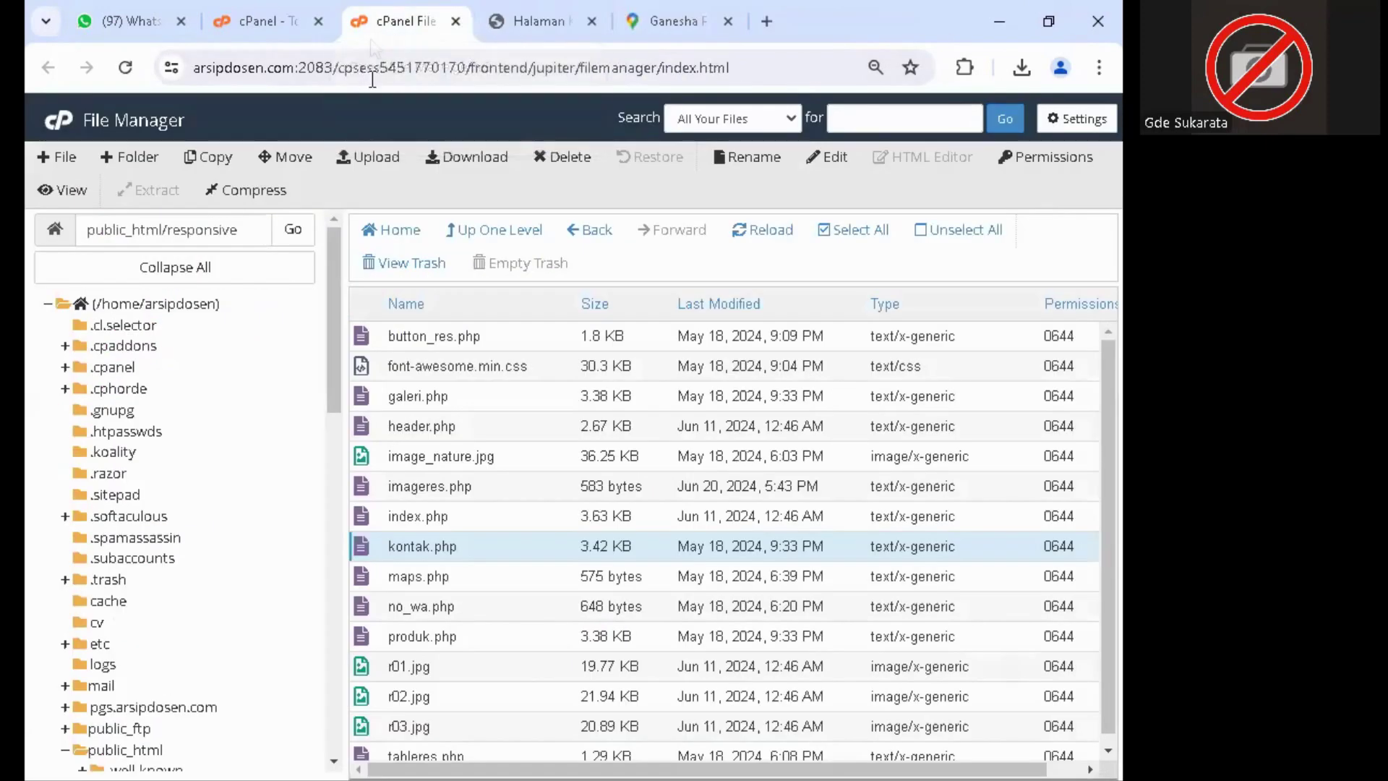
scroll(494, 477, down, 2)
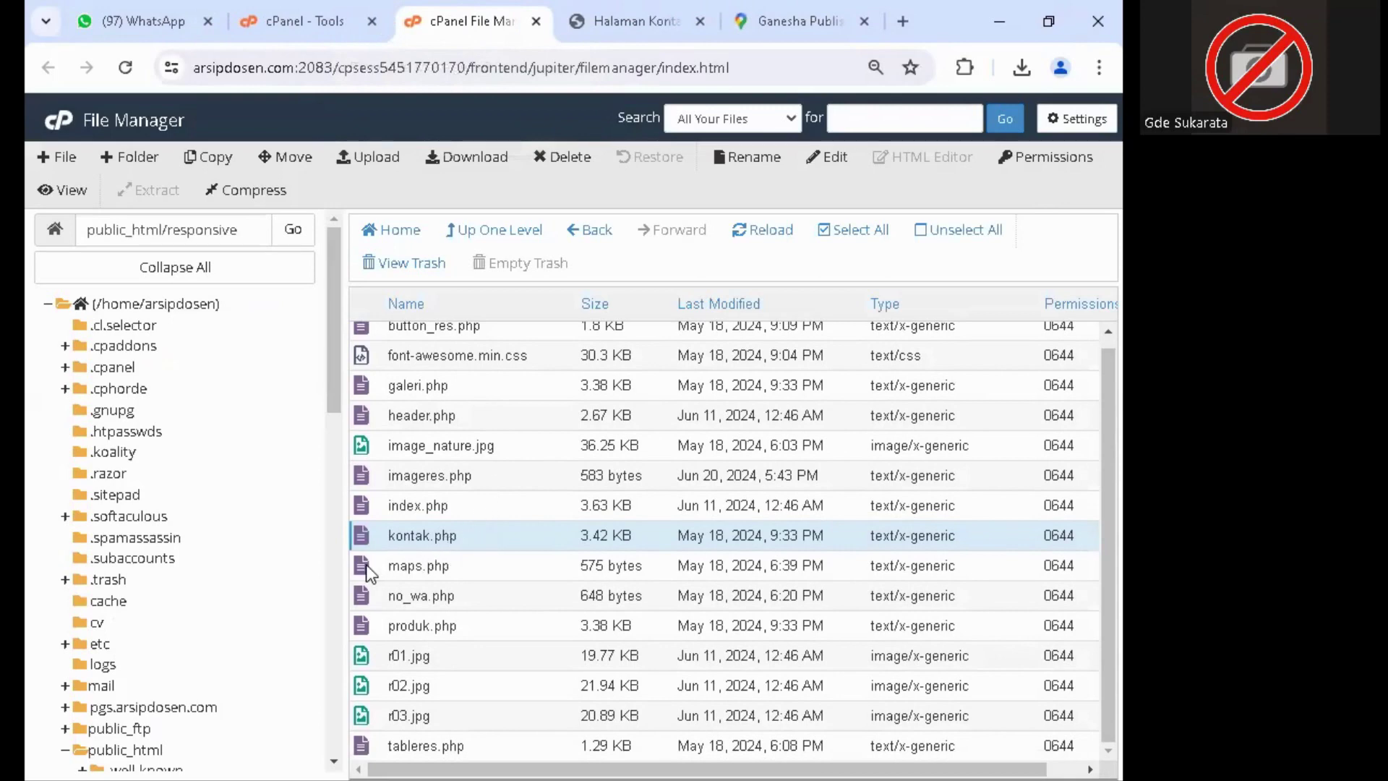
click(368, 571)
right_click(368, 572)
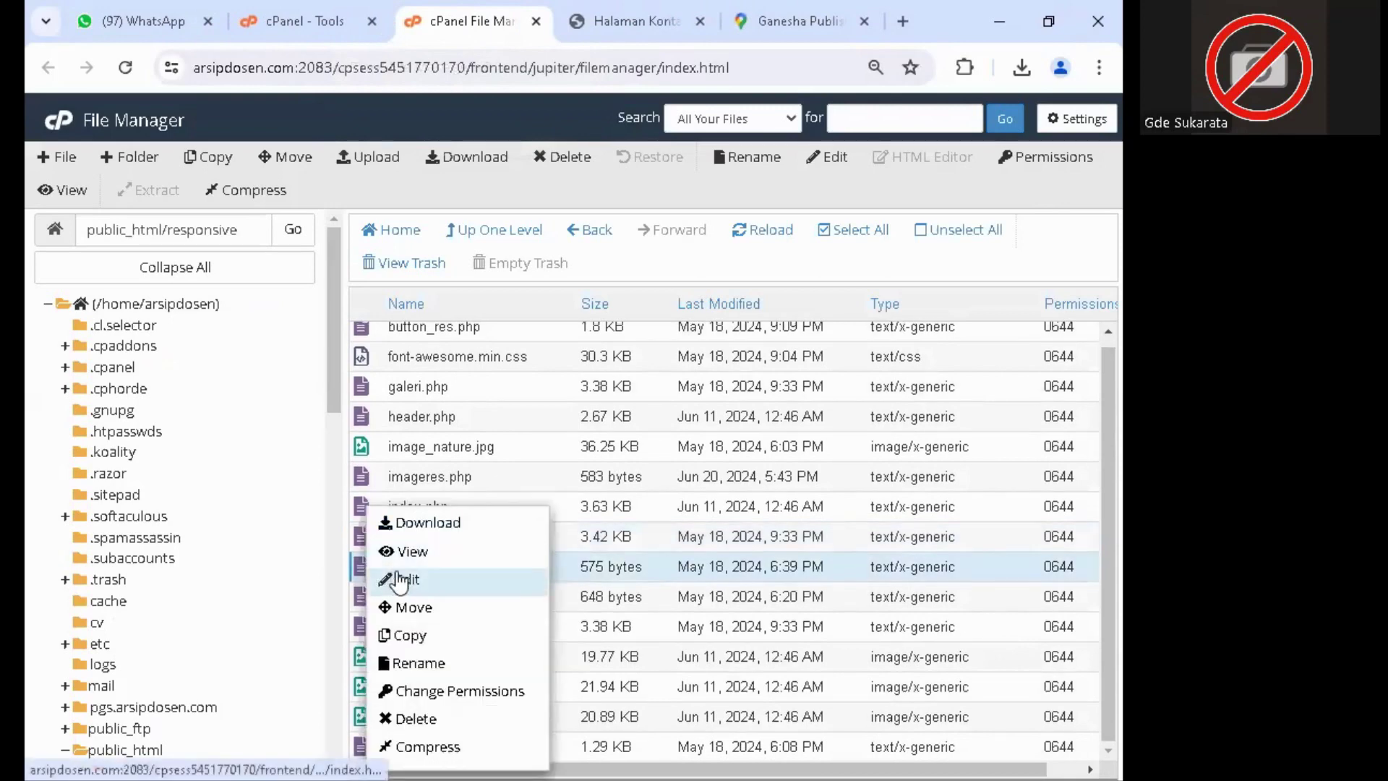
click(437, 577)
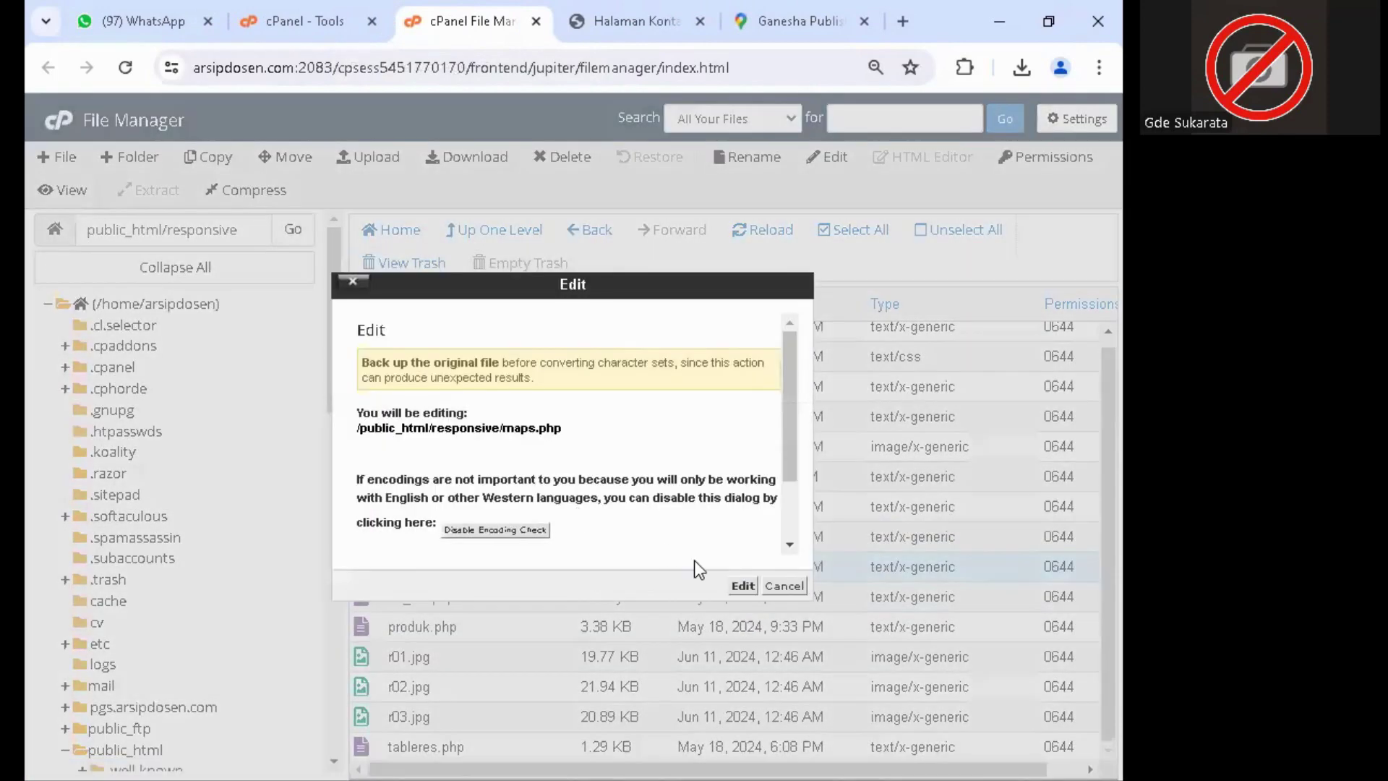
click(742, 586)
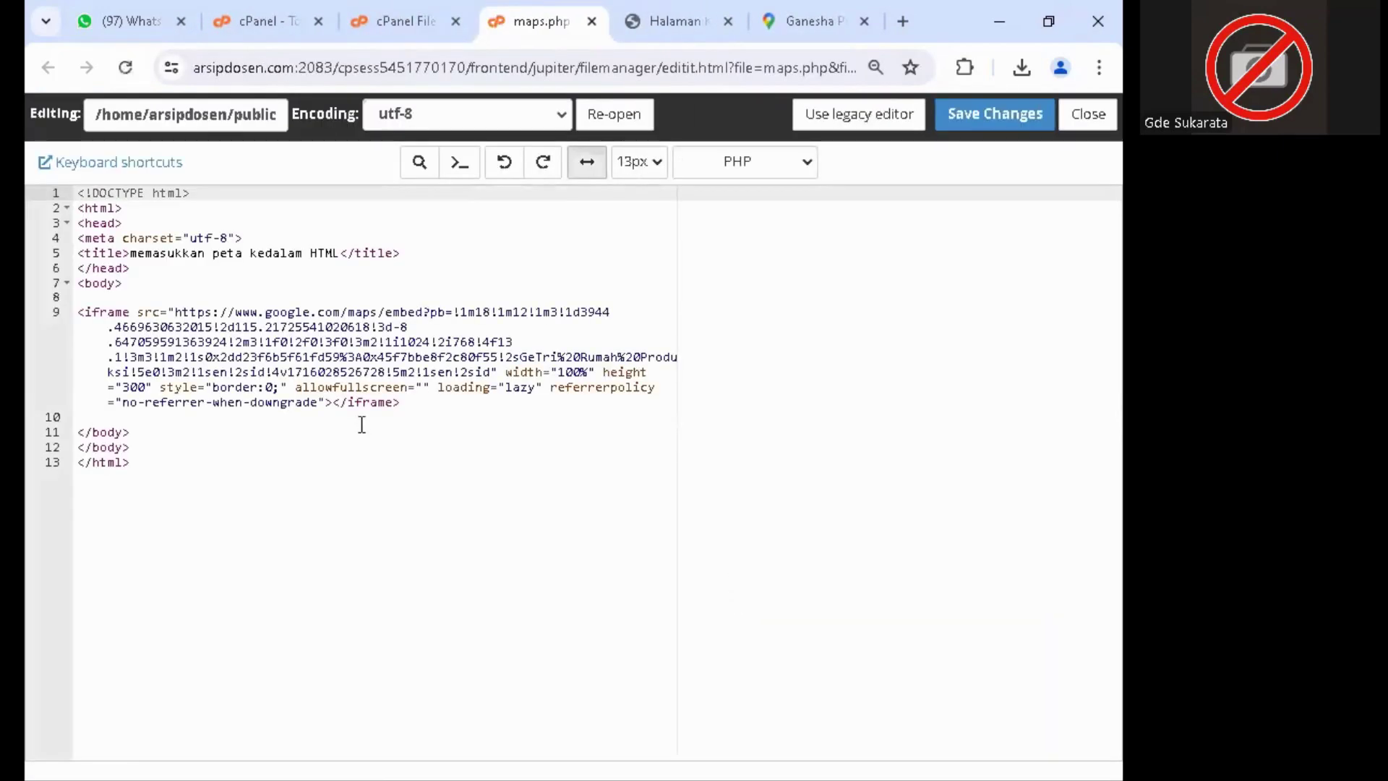
- Paste the copied Ganesha Publisher map embed code on its own line above the existing iframe in maps.php
click(78, 315)
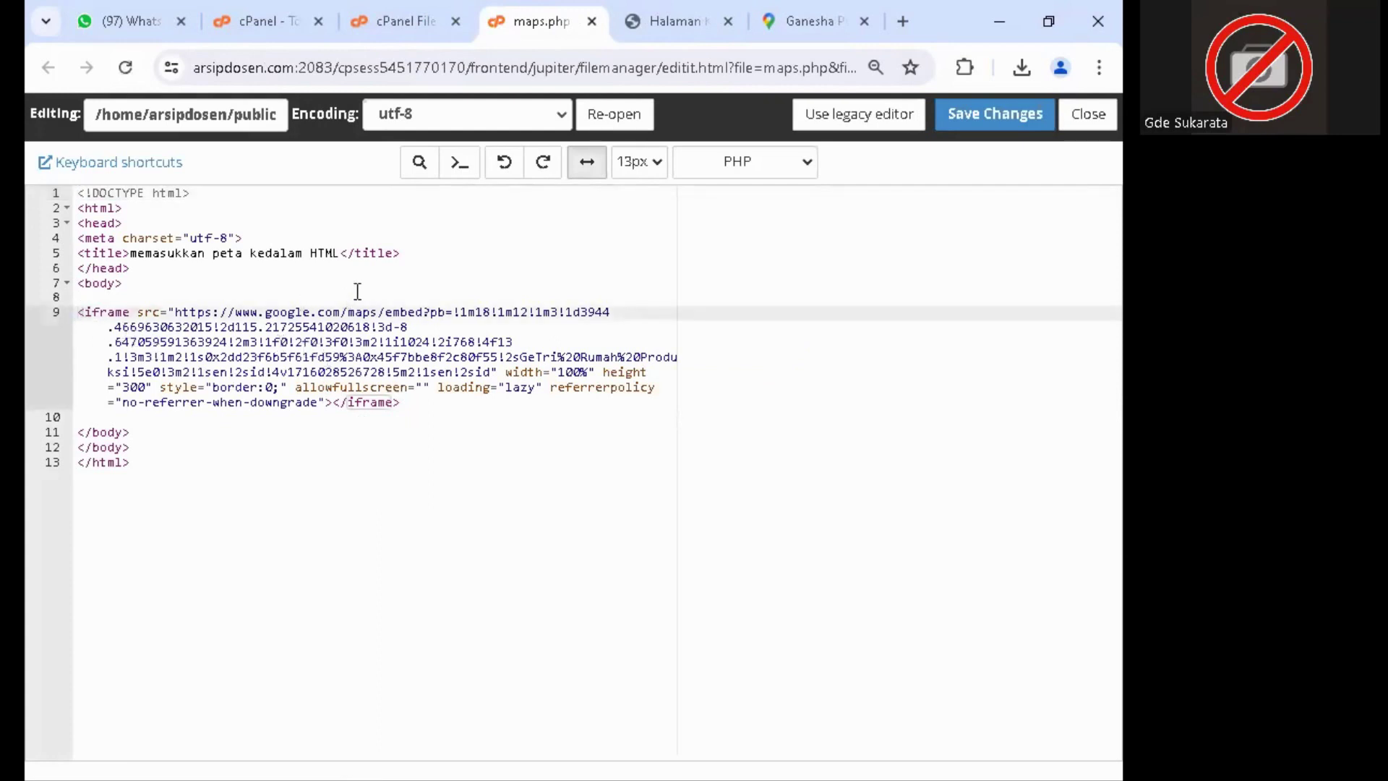
key(Return)
key(Return)
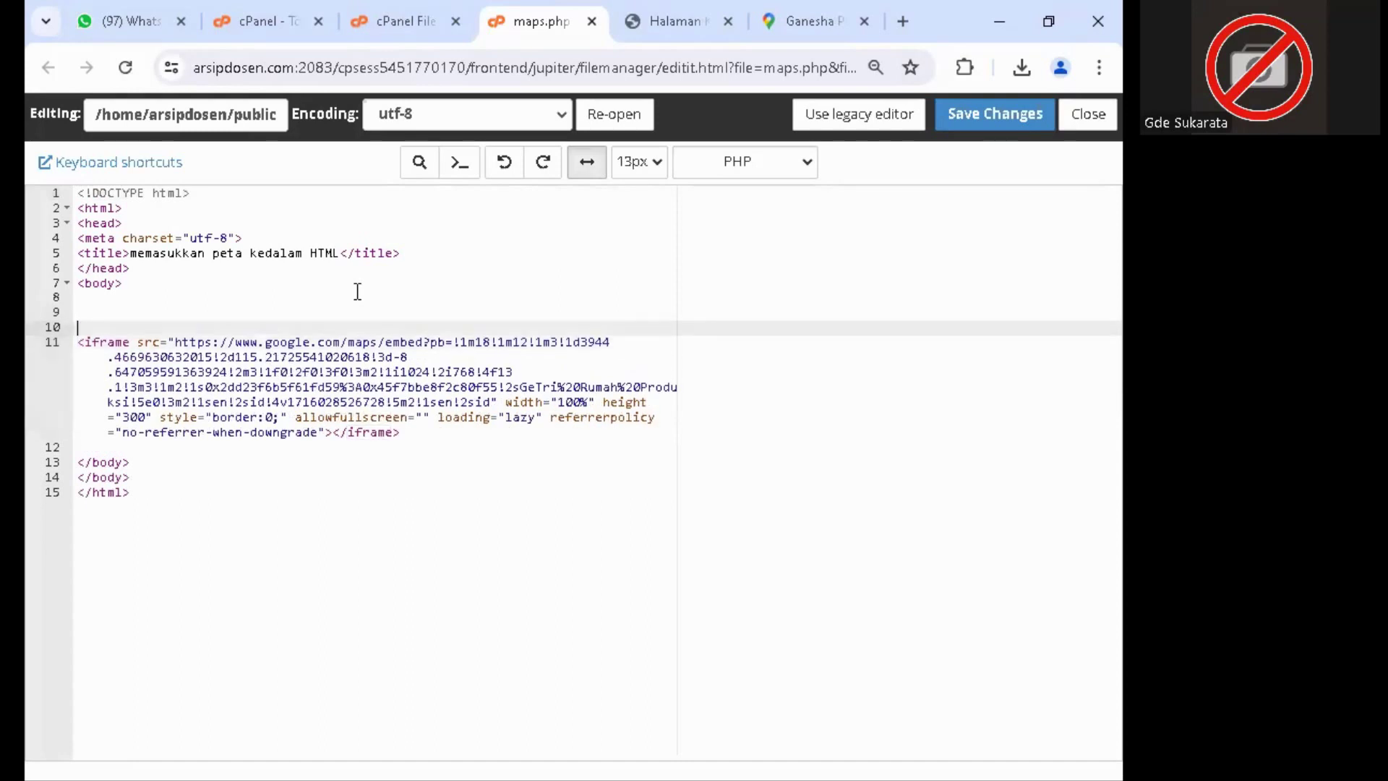
key(Up)
key(Up)
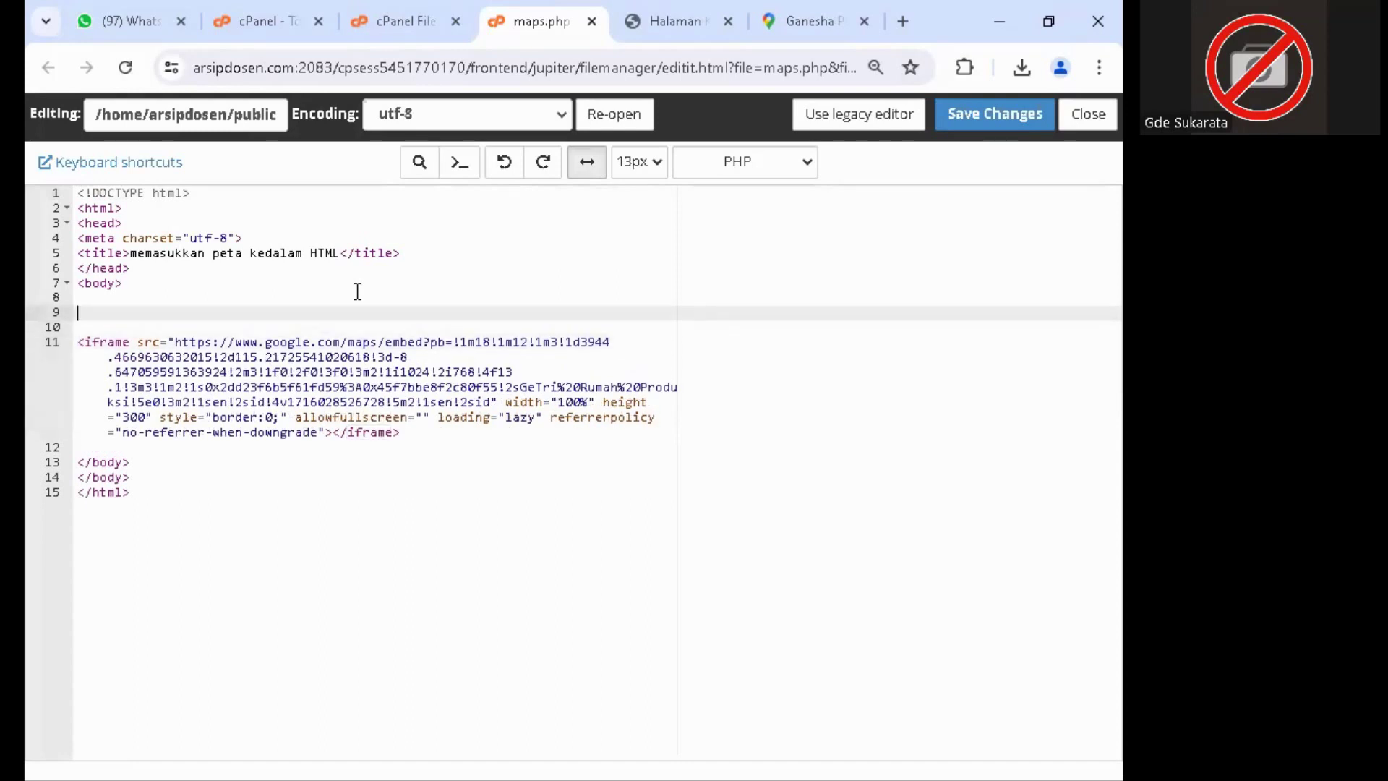
key(ctrl+v)
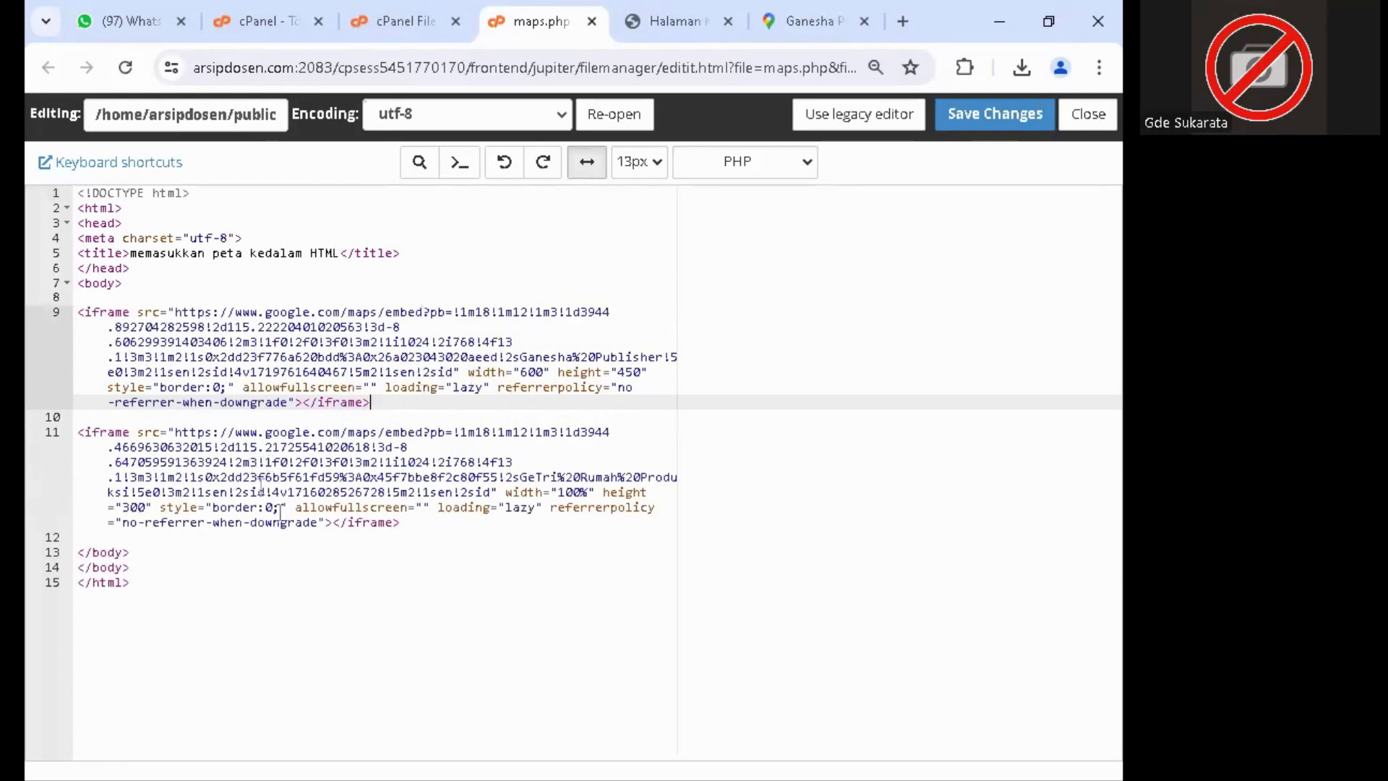
click(295, 583)
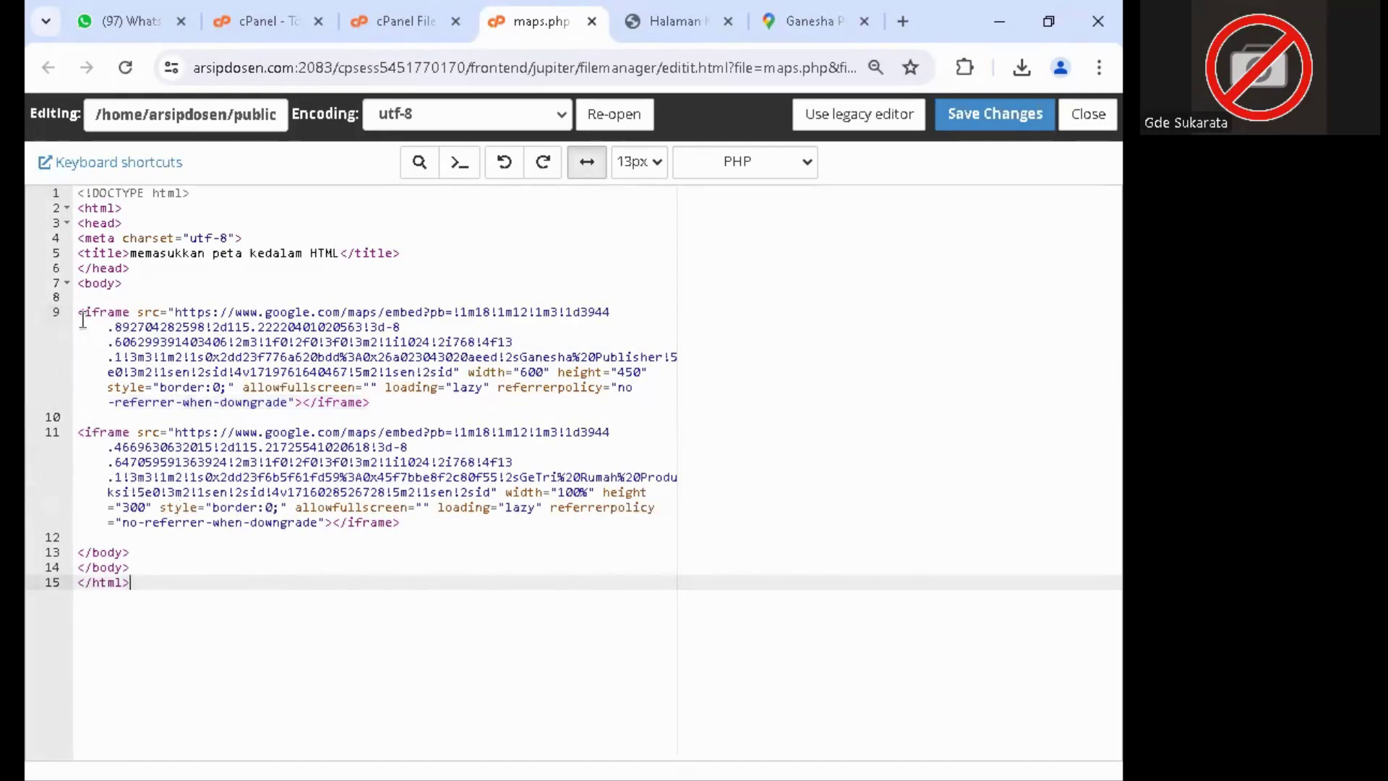
- Comment out the old GeTri Rumah Produksi iframe by placing <!-- on the line above it and --> on the line below
click(78, 432)
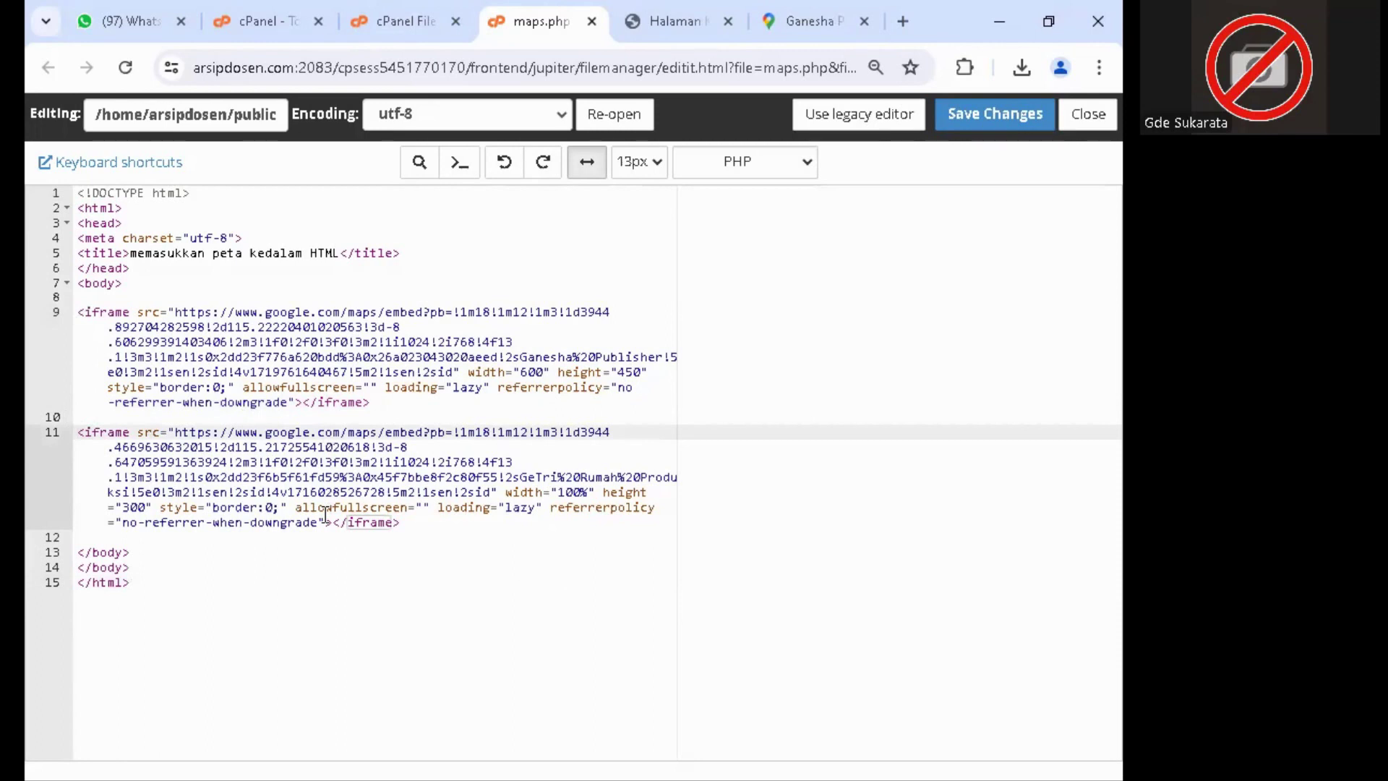
text(<)
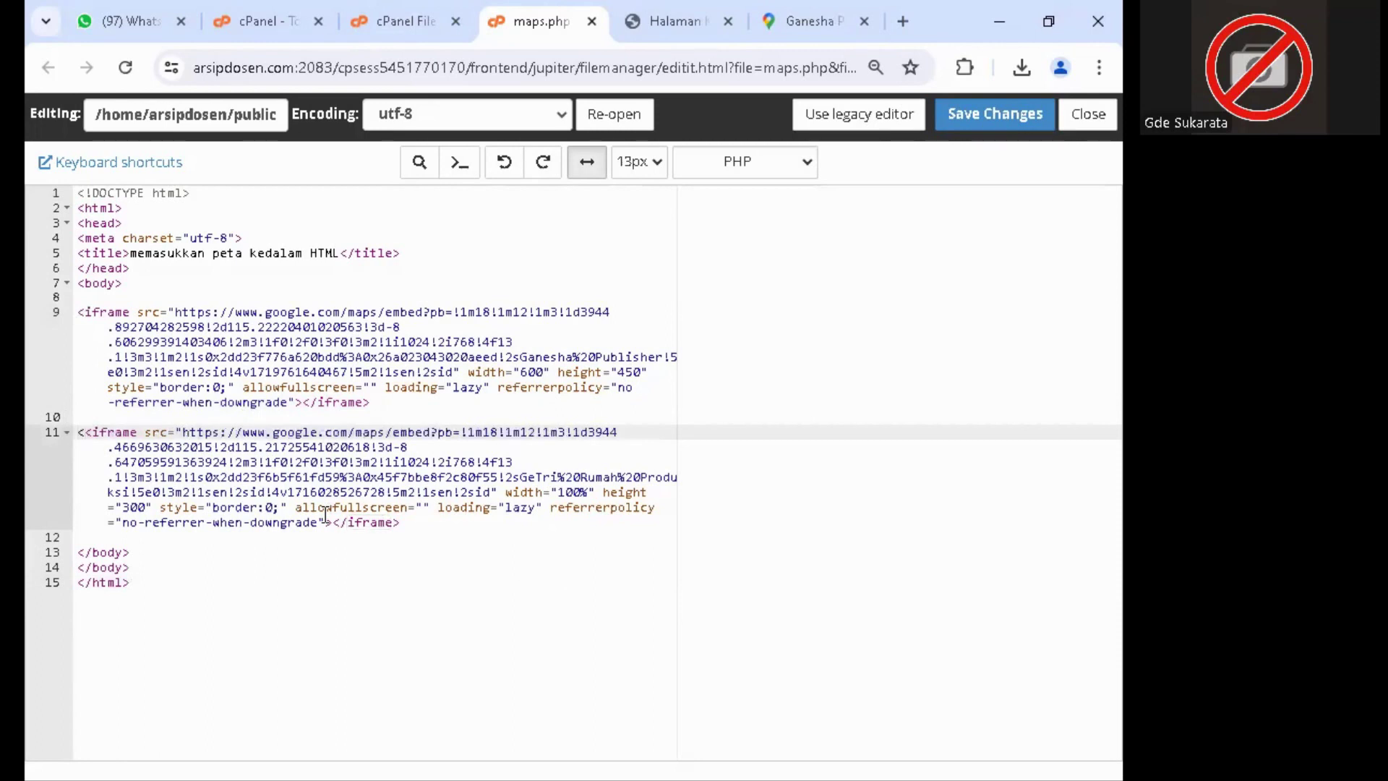
text(!)
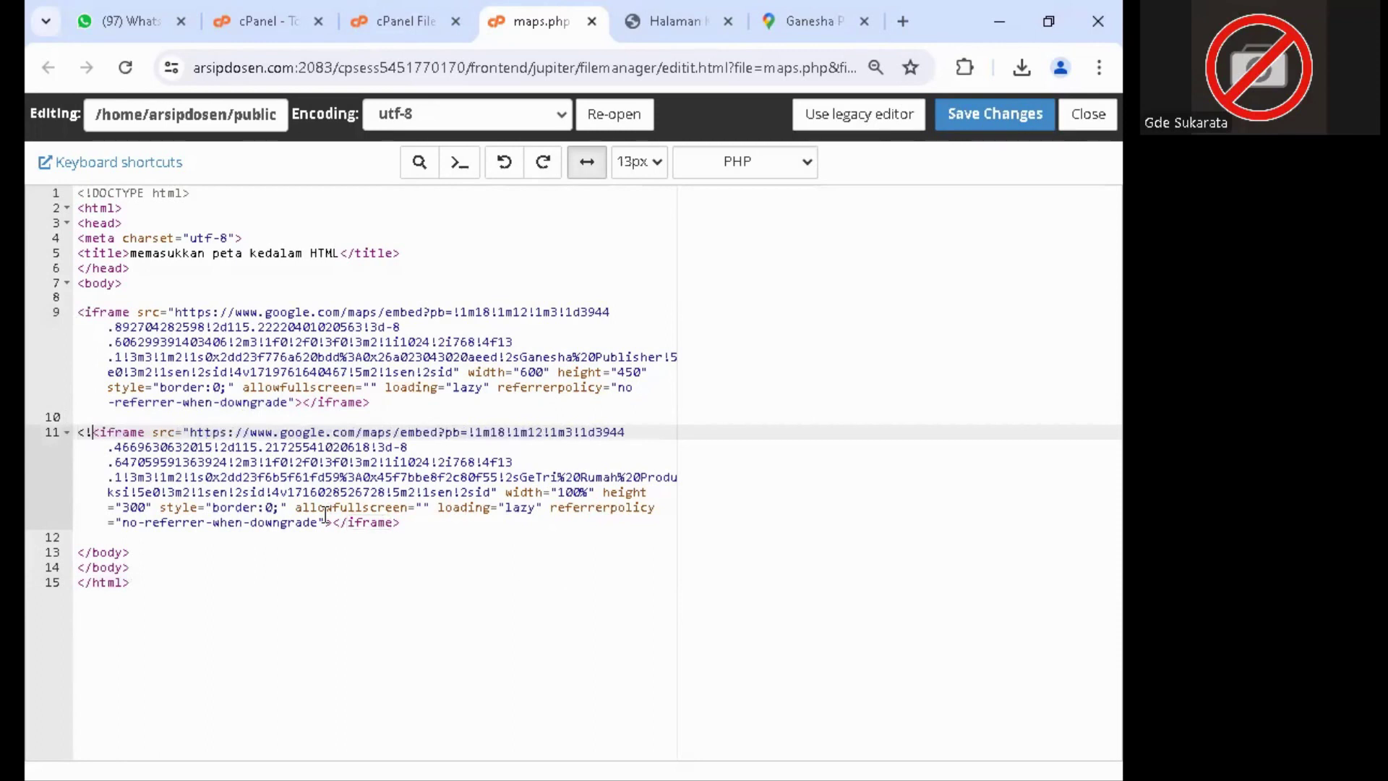
text(--)
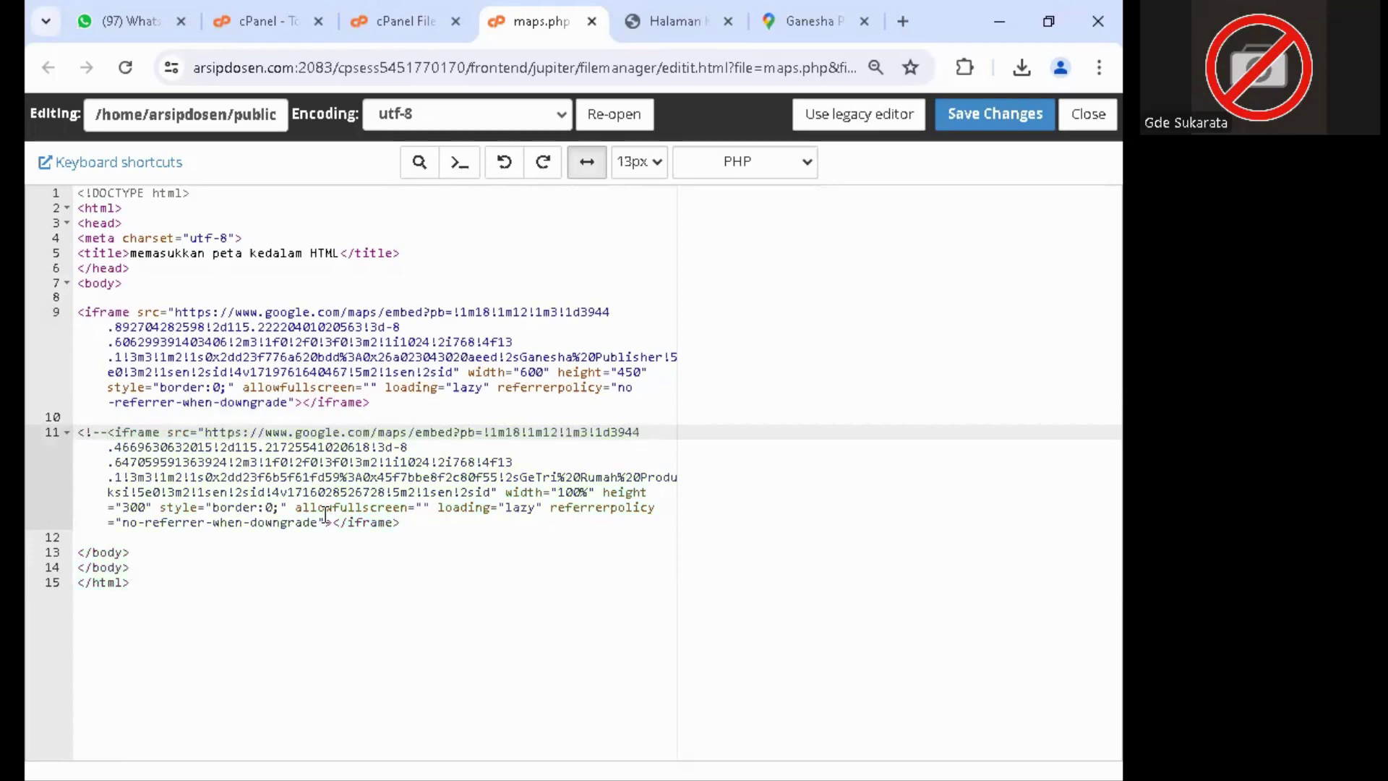
key(Return)
key(Down)
key(Down)
key(Down)
key(Down)
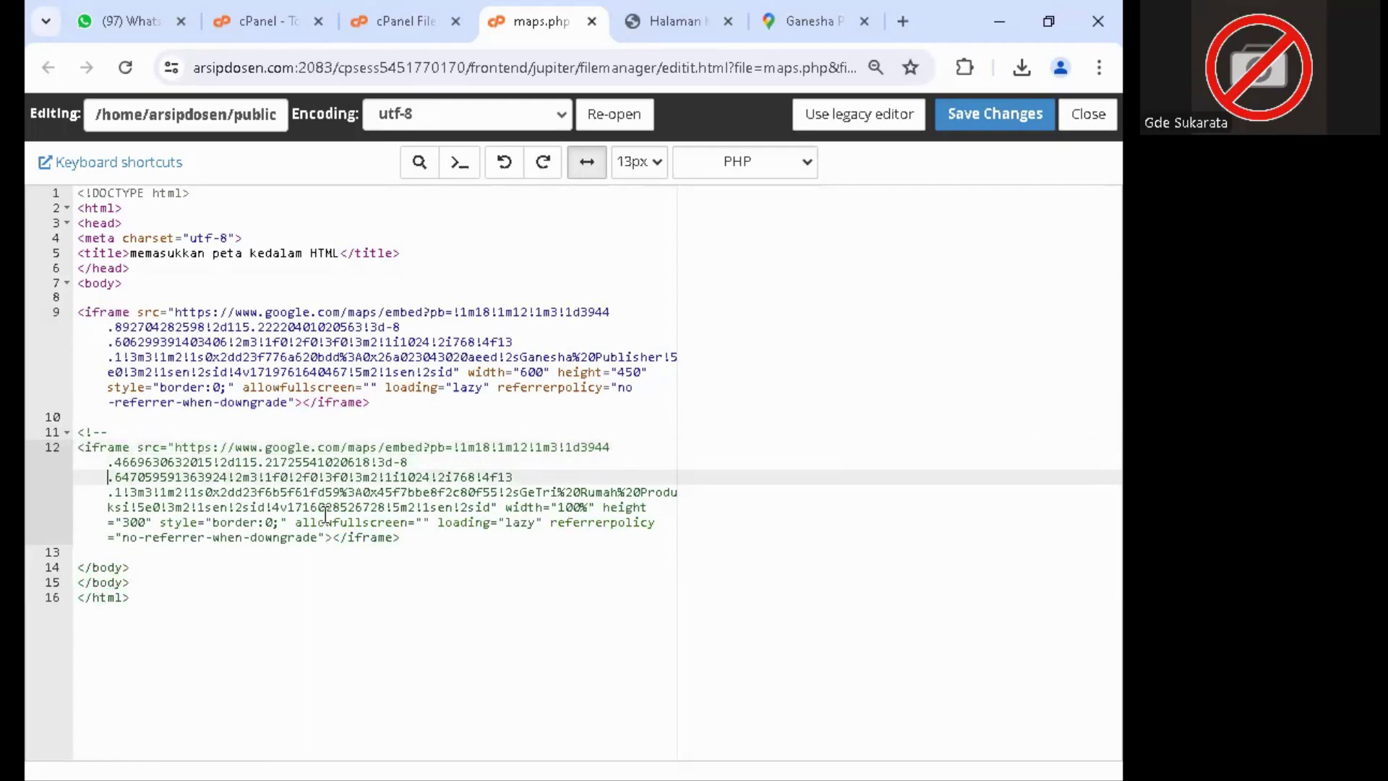
key(Down)
key(Down)
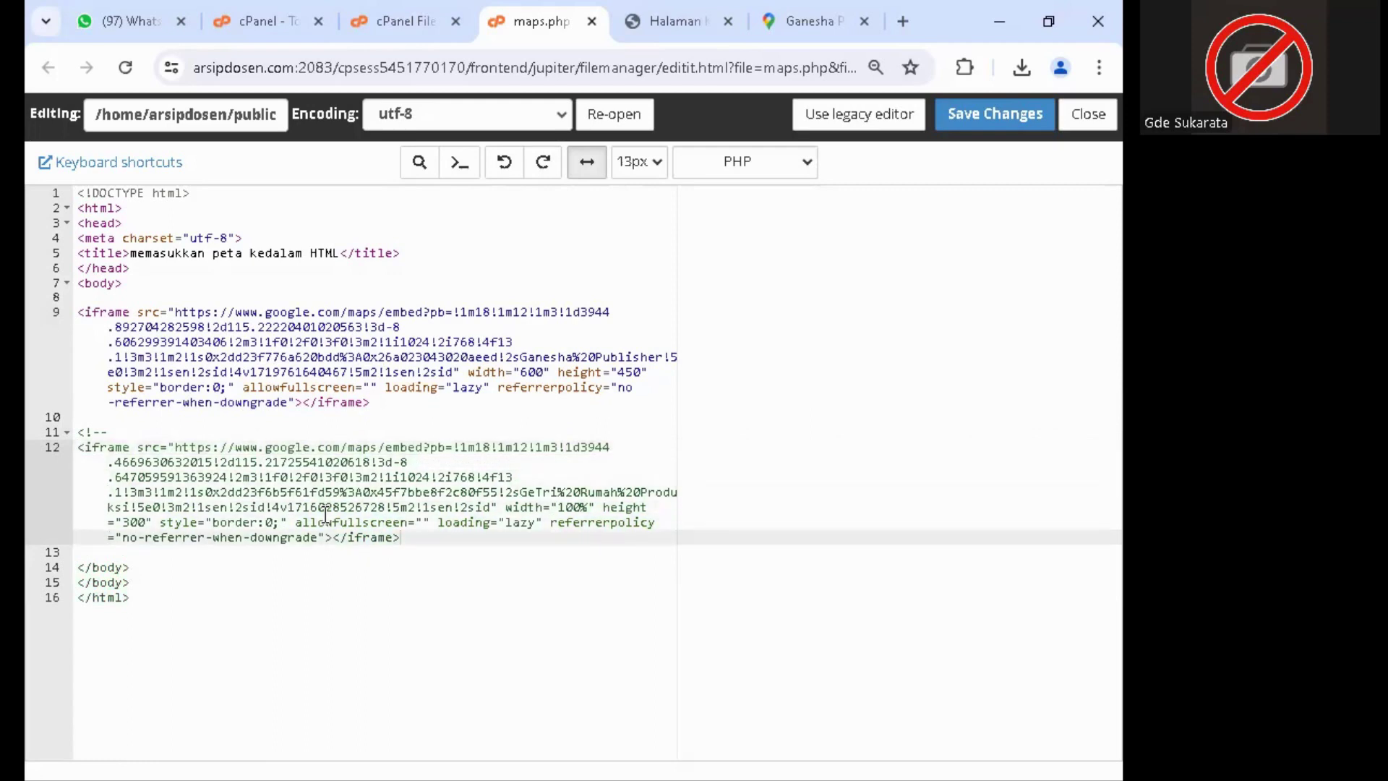
key(Return)
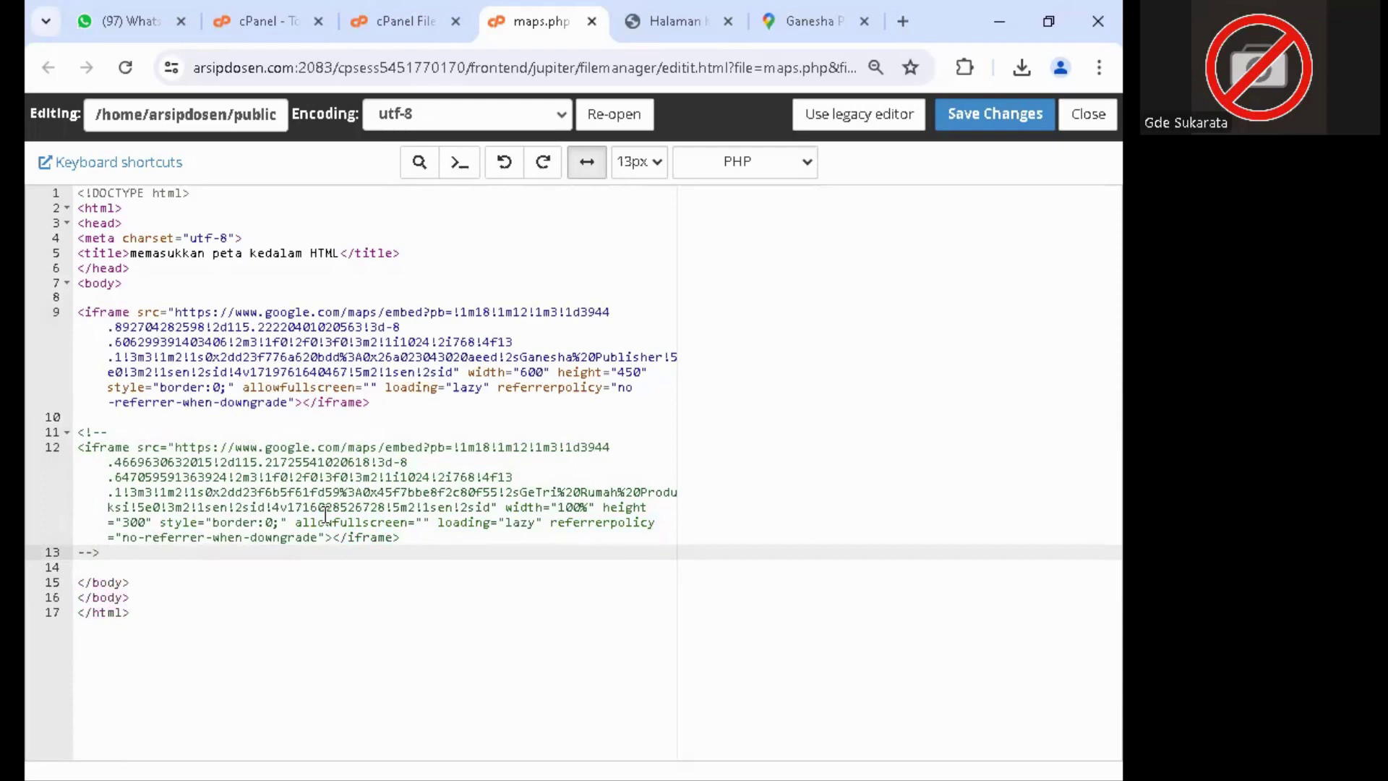
key(Up)
key(Up)
key(Up)
key(Up)
key(Up)
key(Up)
key(Up)
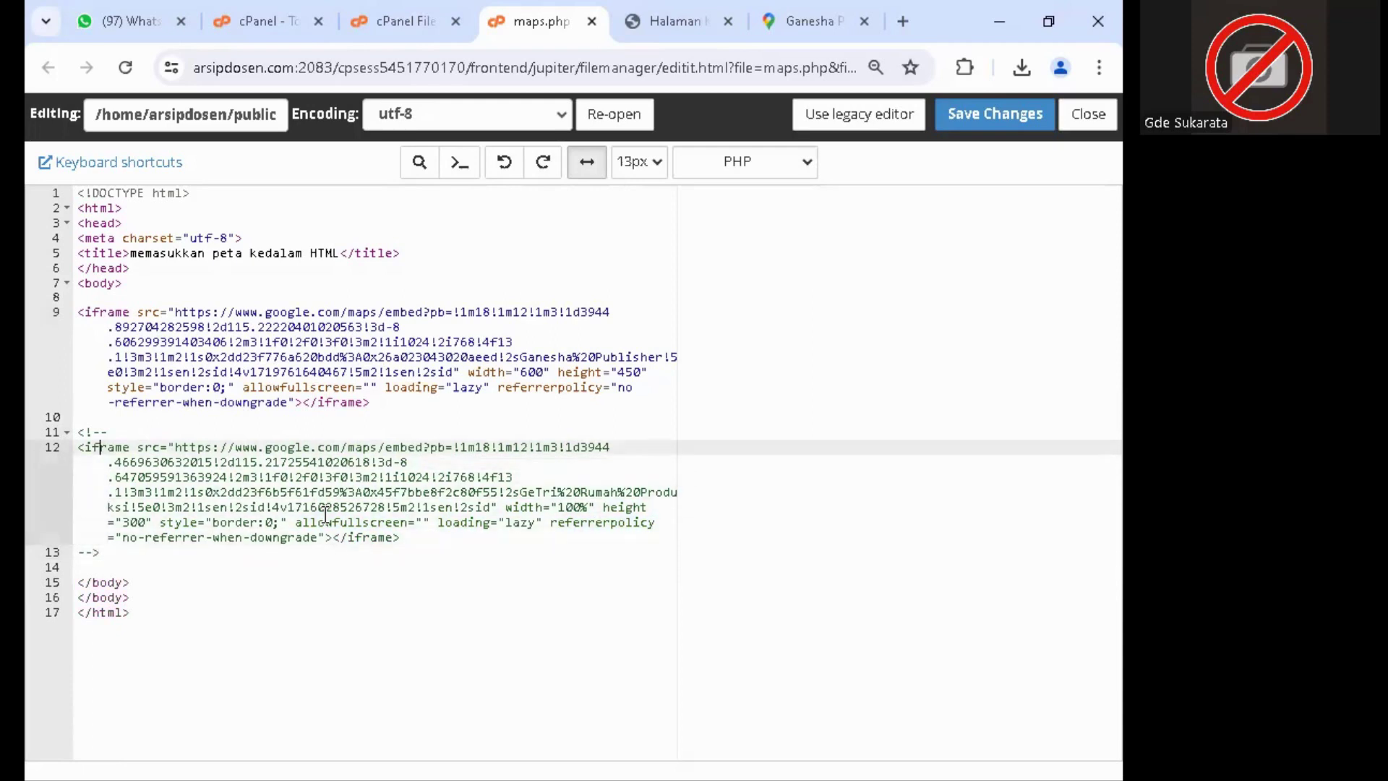
key(Up)
key(Up)
key(Up)
key(Up)
key(Up)
key(Up)
key(Up)
key(Up)
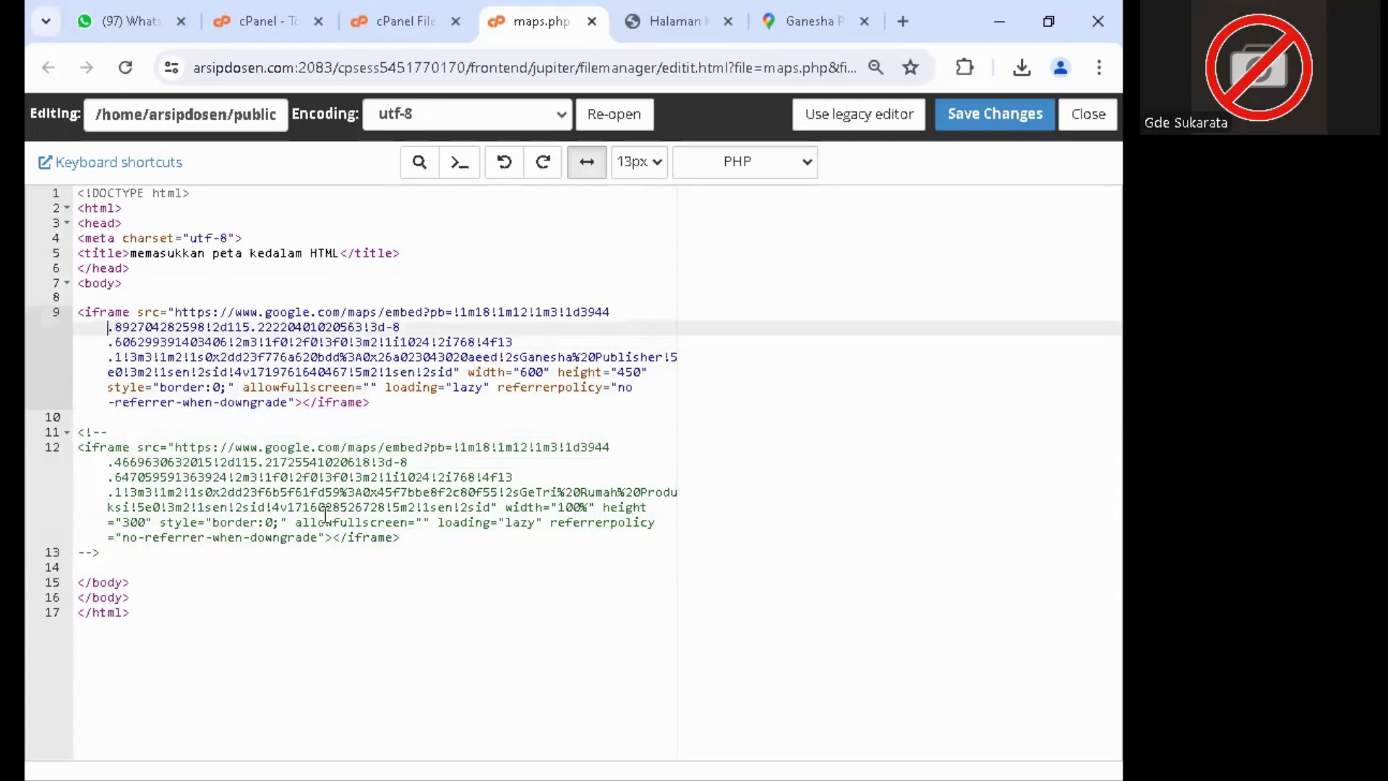
key(Up)
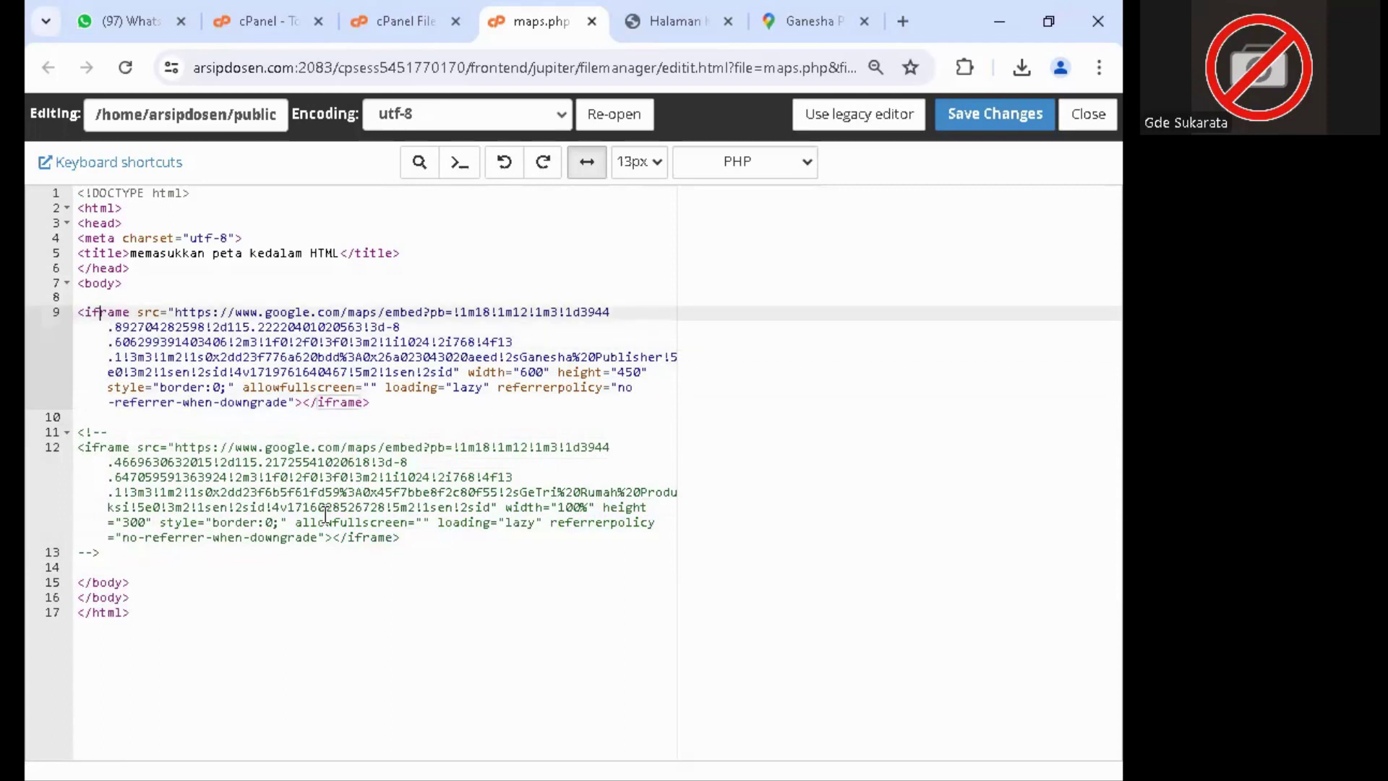
key(Down)
key(Down)
key(Down)
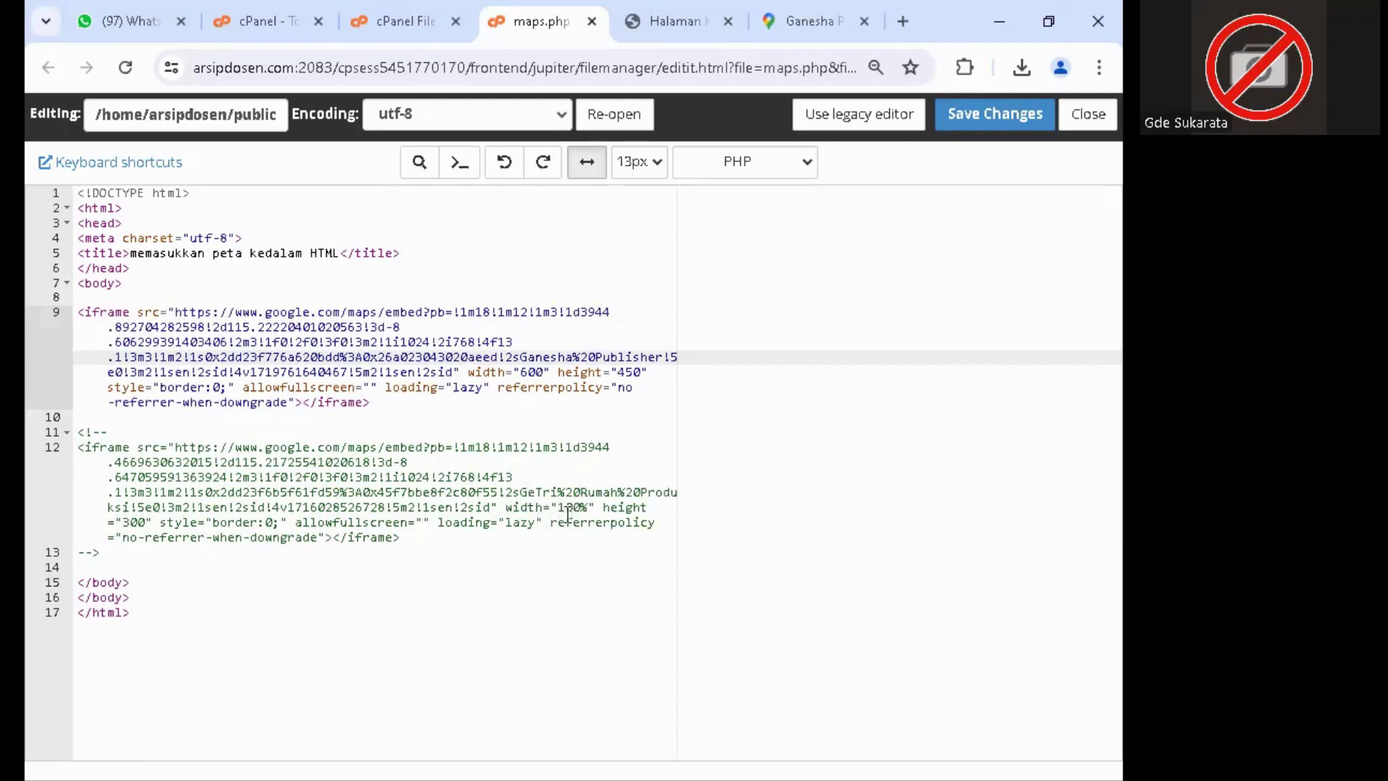
- Set the width of the Ganesha Publisher iframe to 100%
click(522, 372)
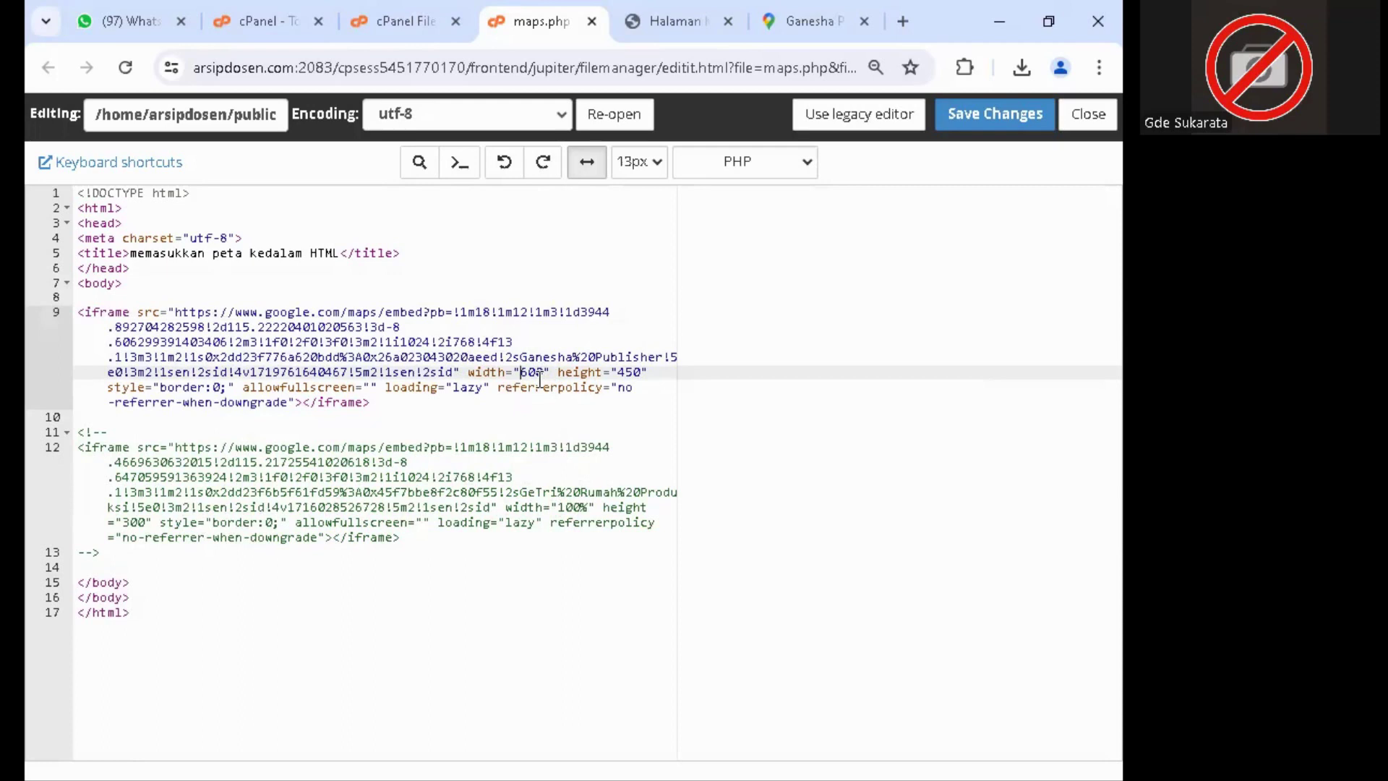
text(100)
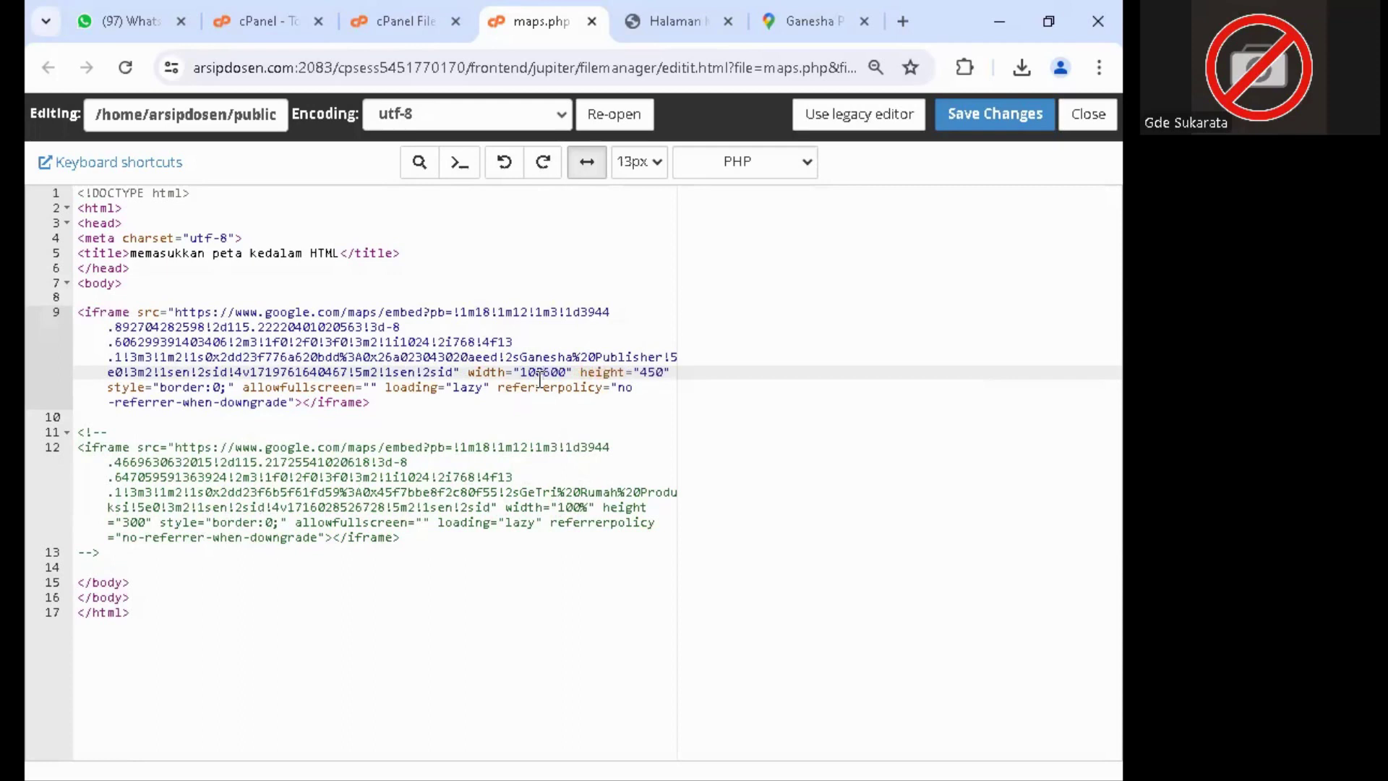
text(%)
key(Delete)
key(Delete)
key(Delete)
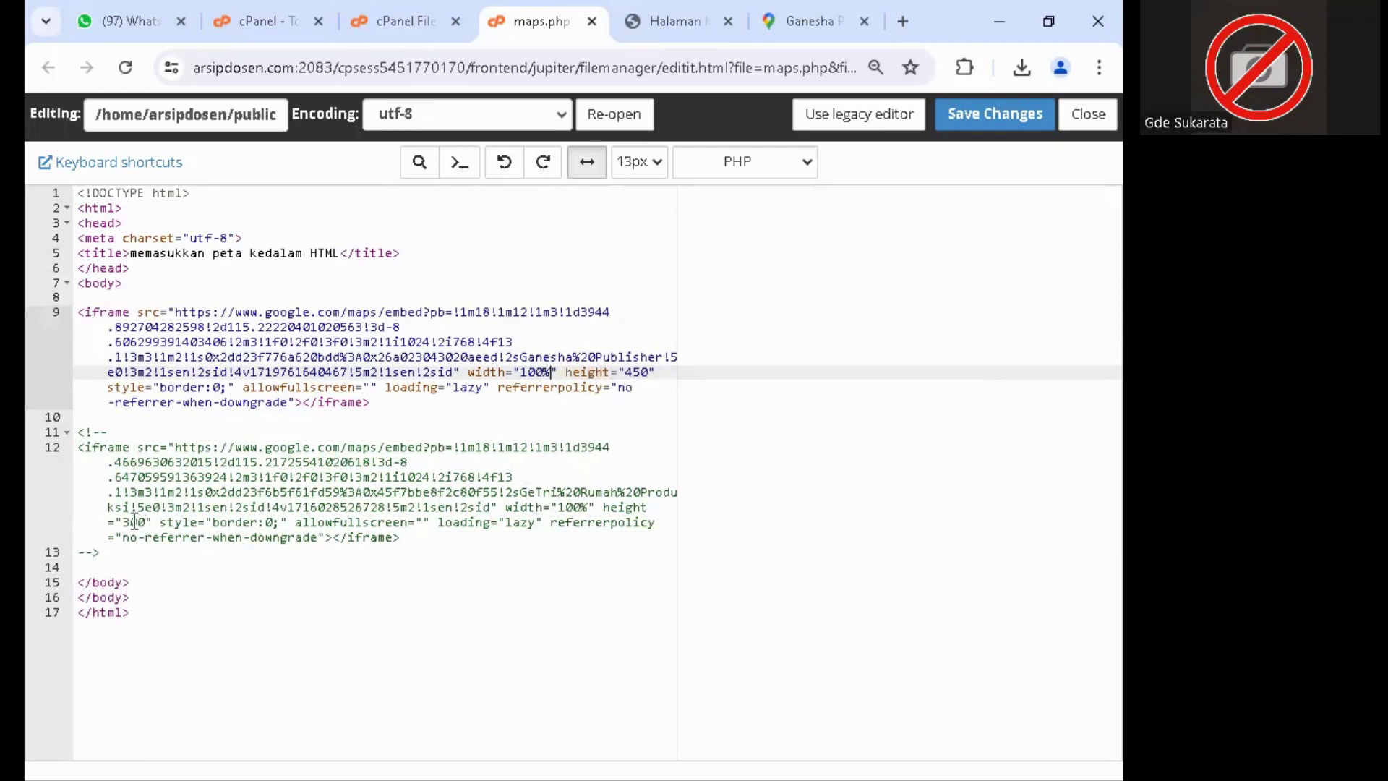
- Set the height of the Ganesha Publisher iframe to 300
click(627, 371)
text(300)
key(Delete)
key(Delete)
click(385, 539)
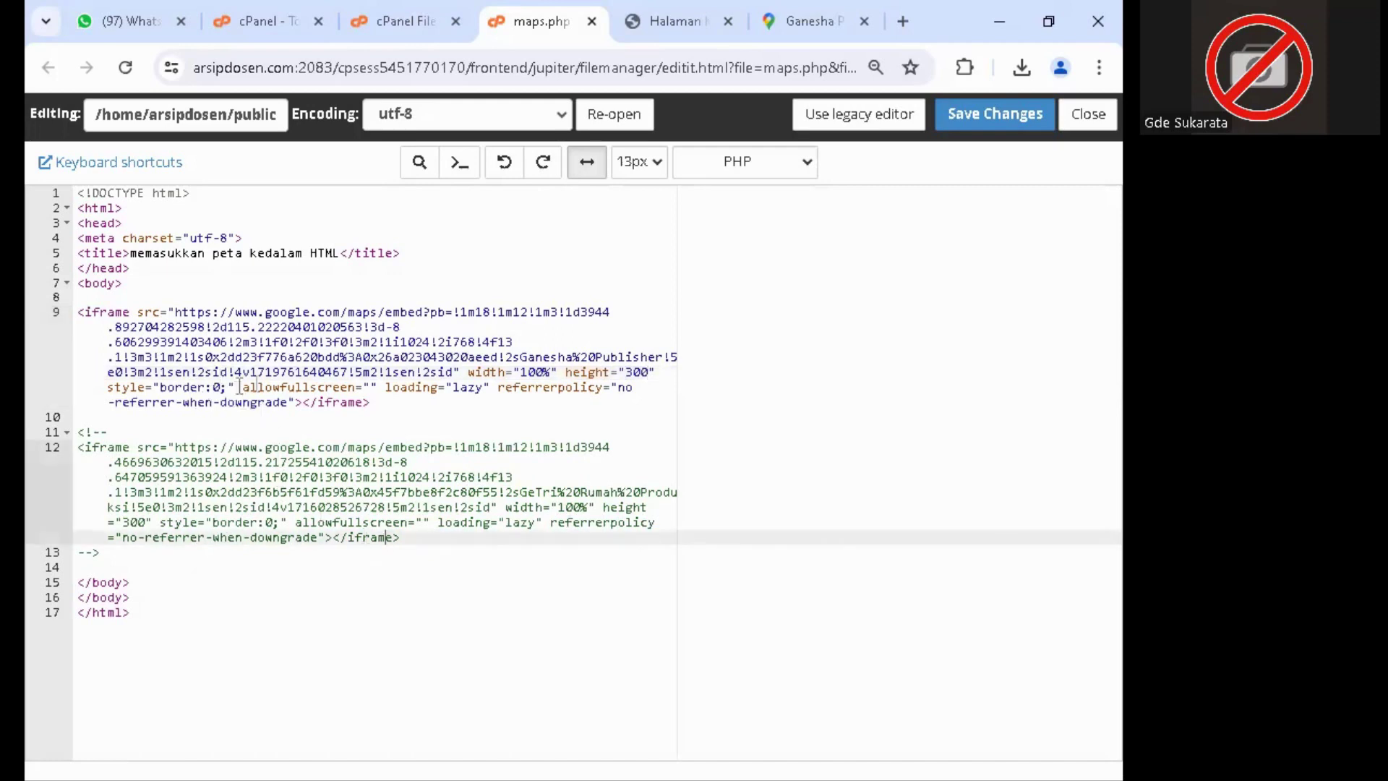
click(215, 524)
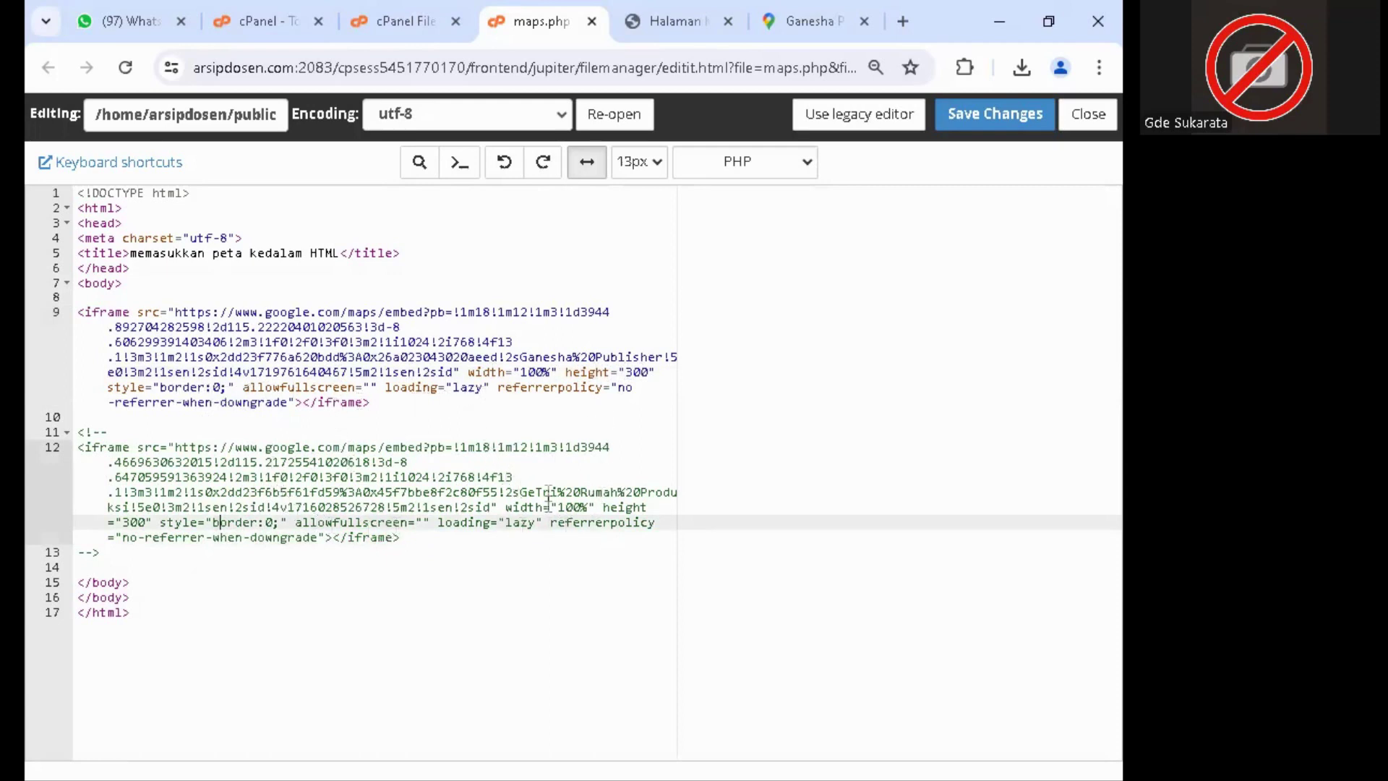
click(466, 568)
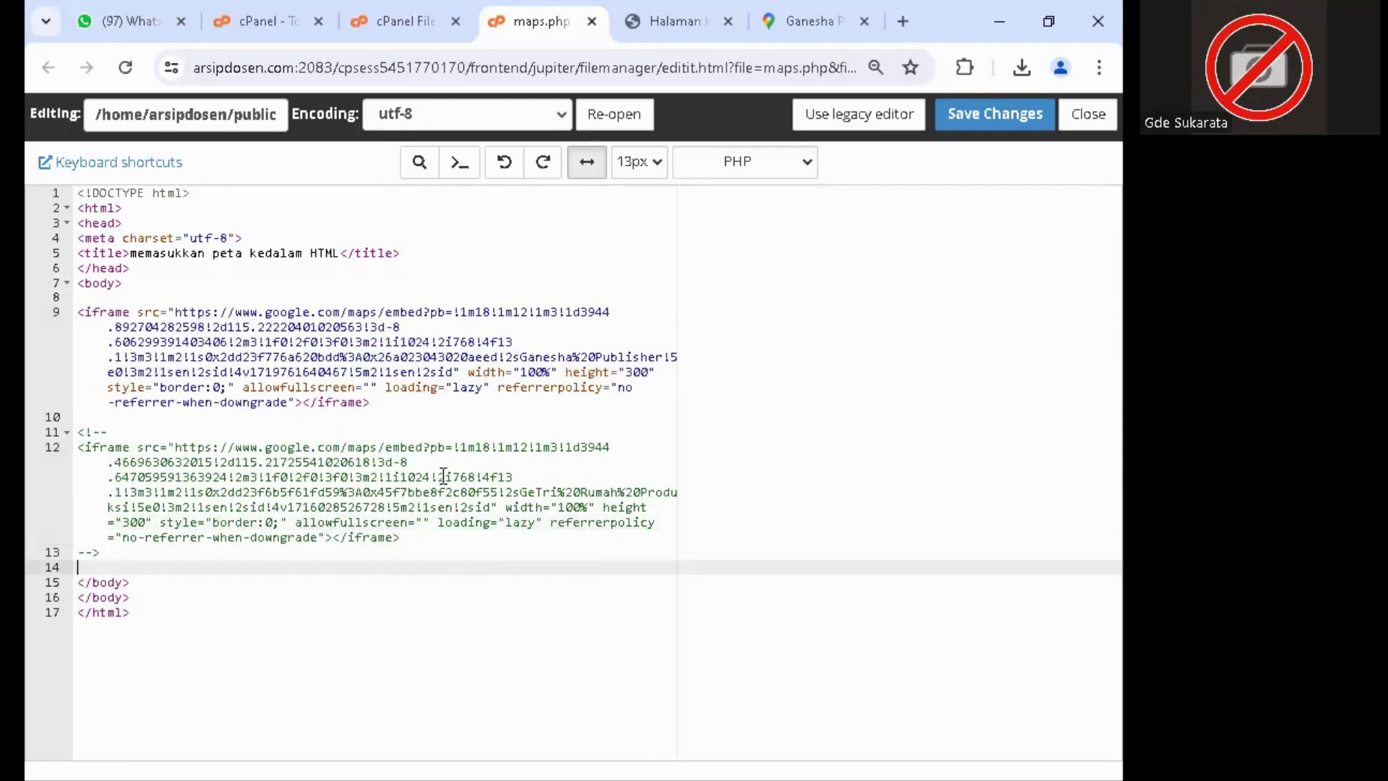
- Save maps.php and reload the travel site's contact page to check the new map
click(983, 110)
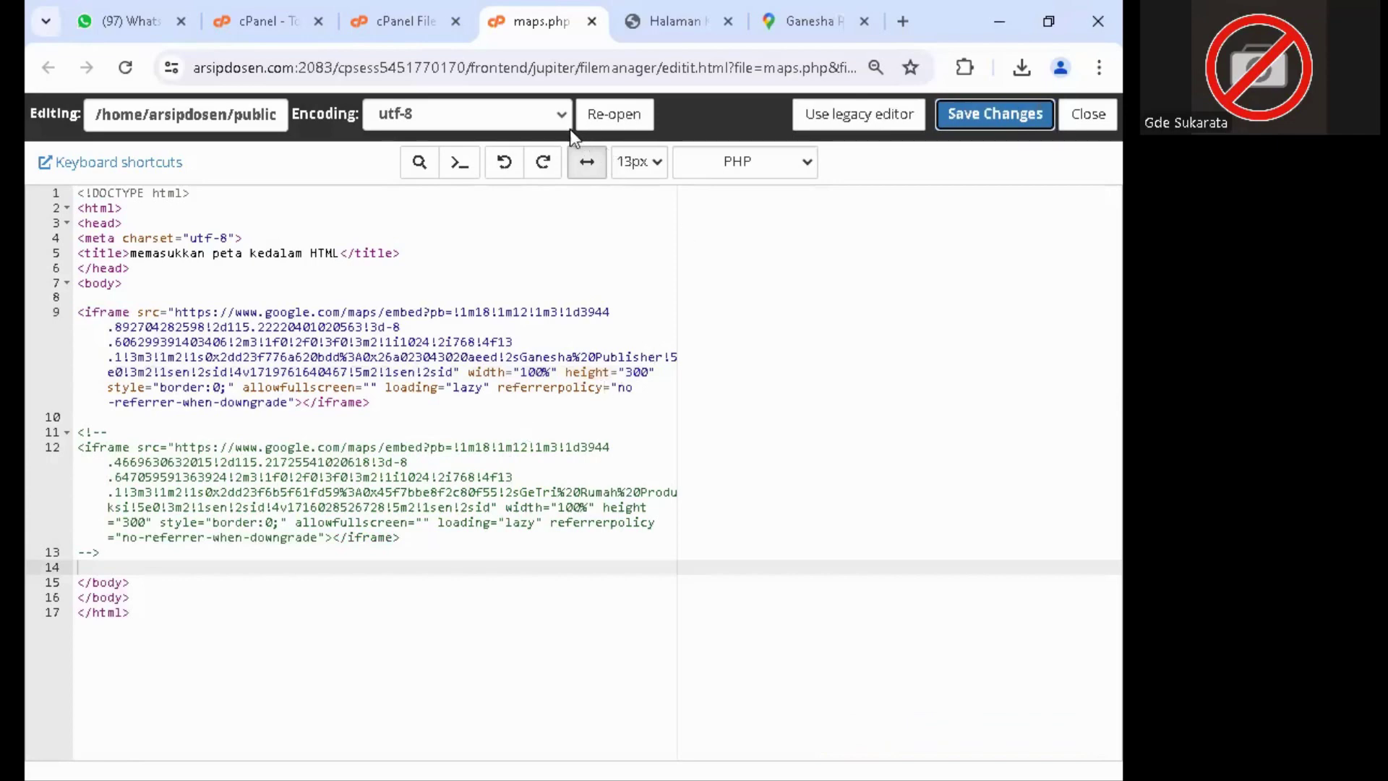
click(678, 32)
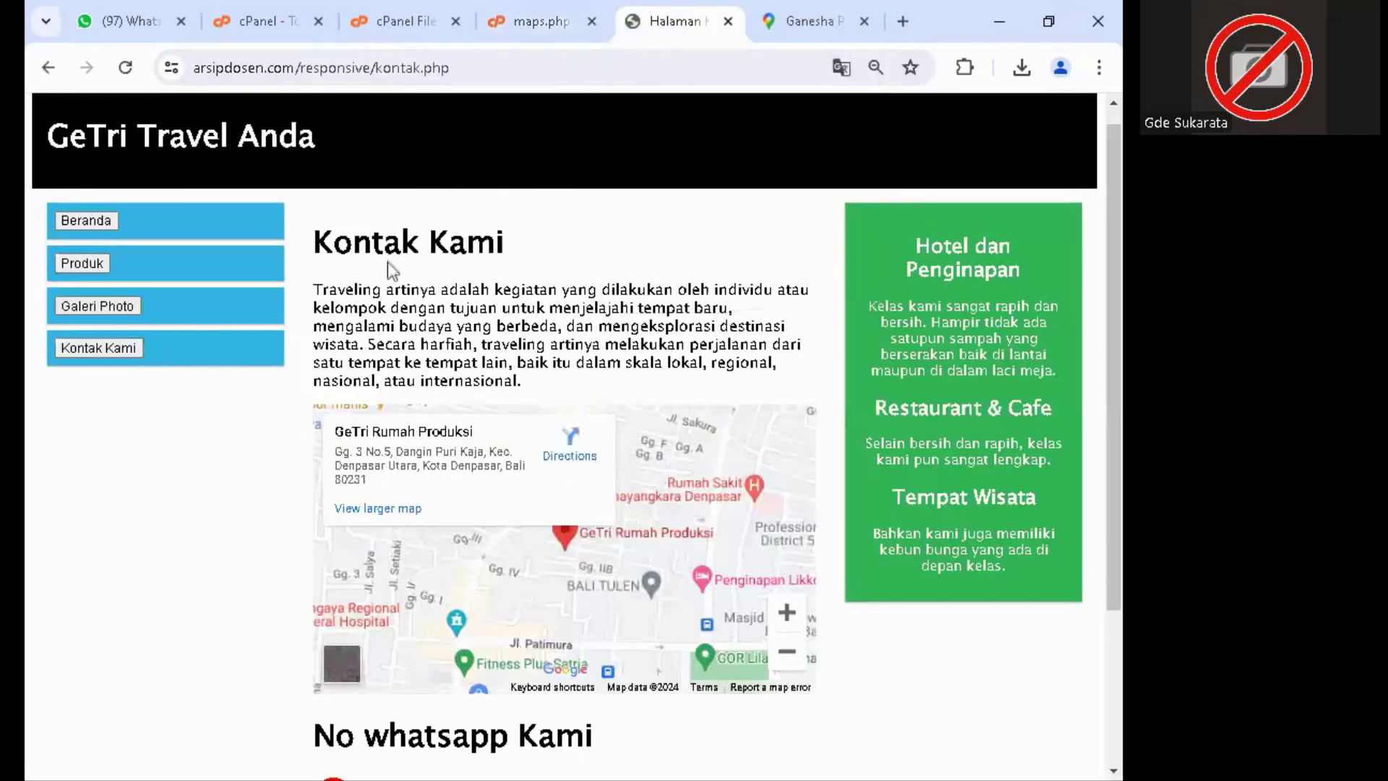
click(126, 70)
click(127, 71)
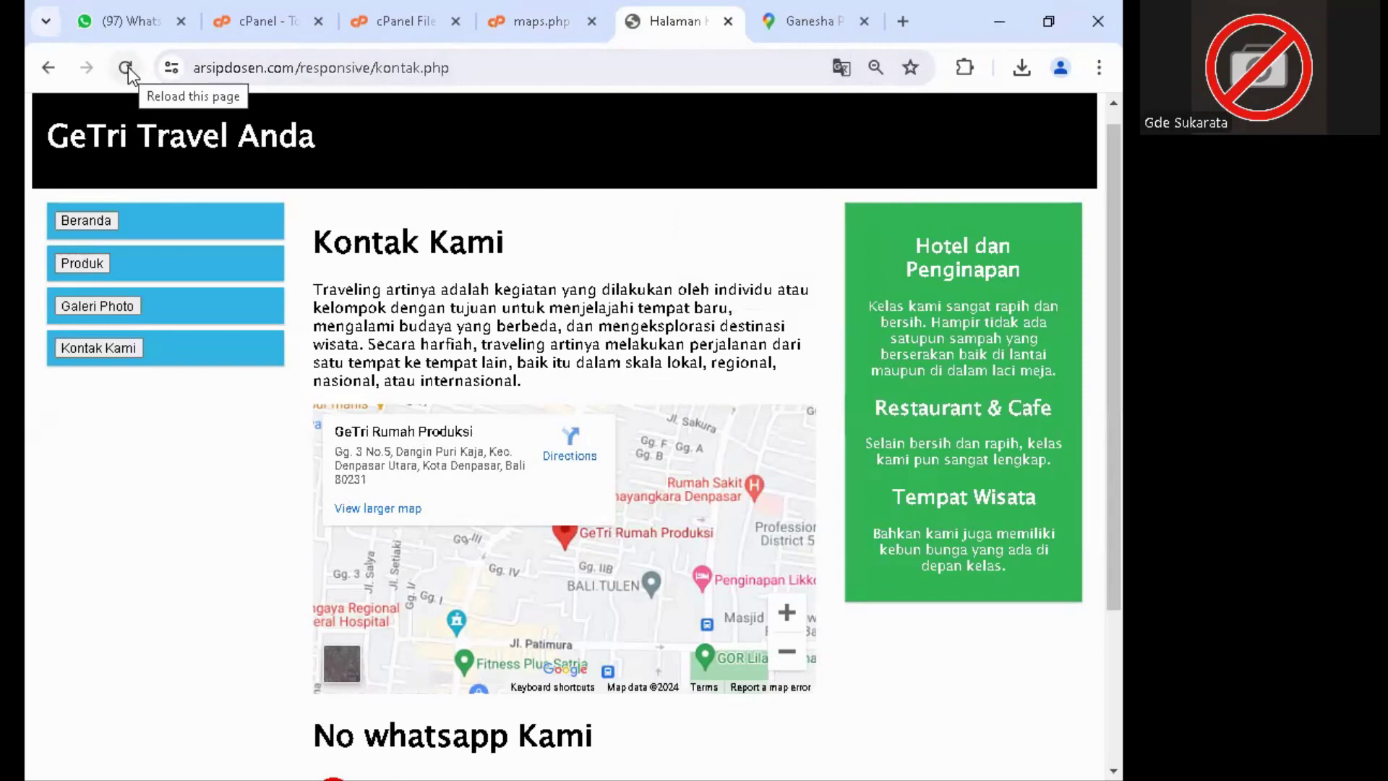
click(128, 67)
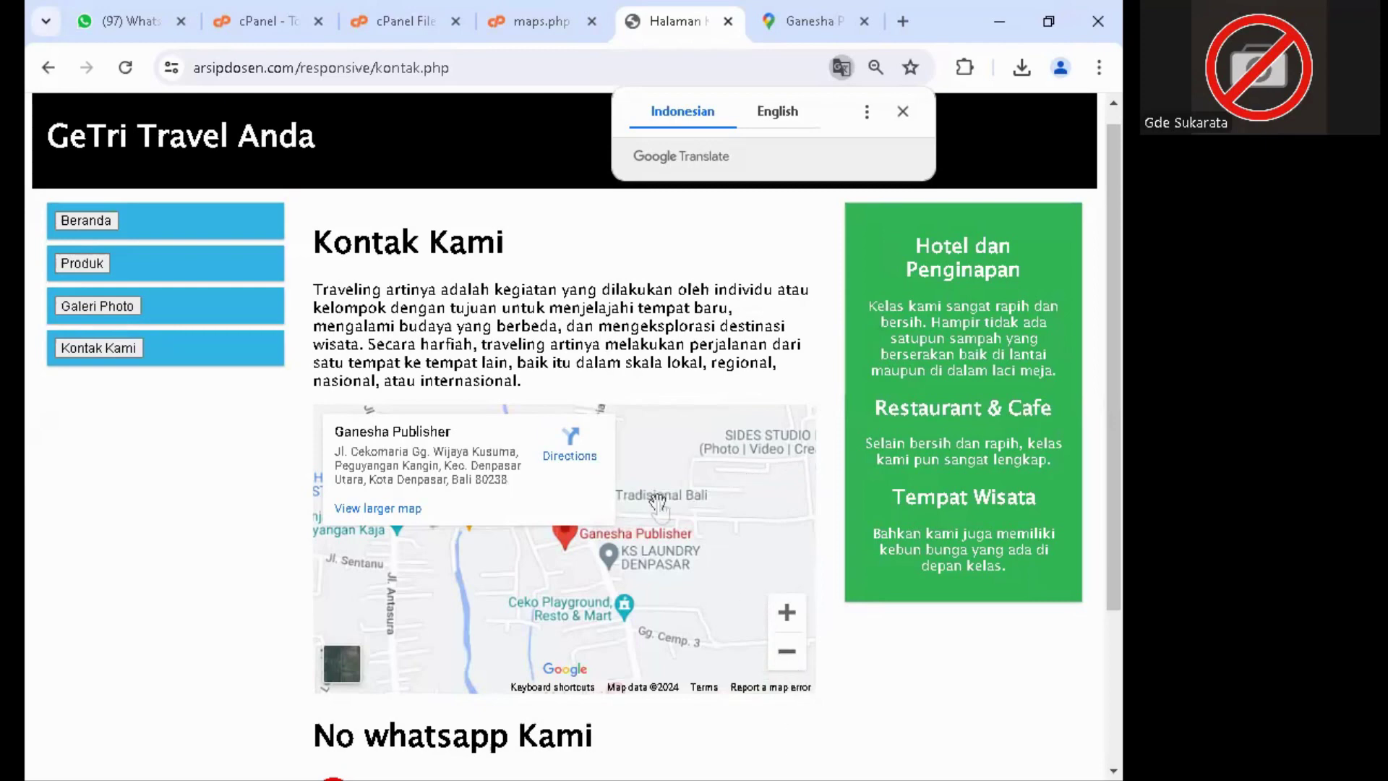
- Return to maps.php, set the Ganesha Publisher iframe's height to 450 and save the file
click(518, 32)
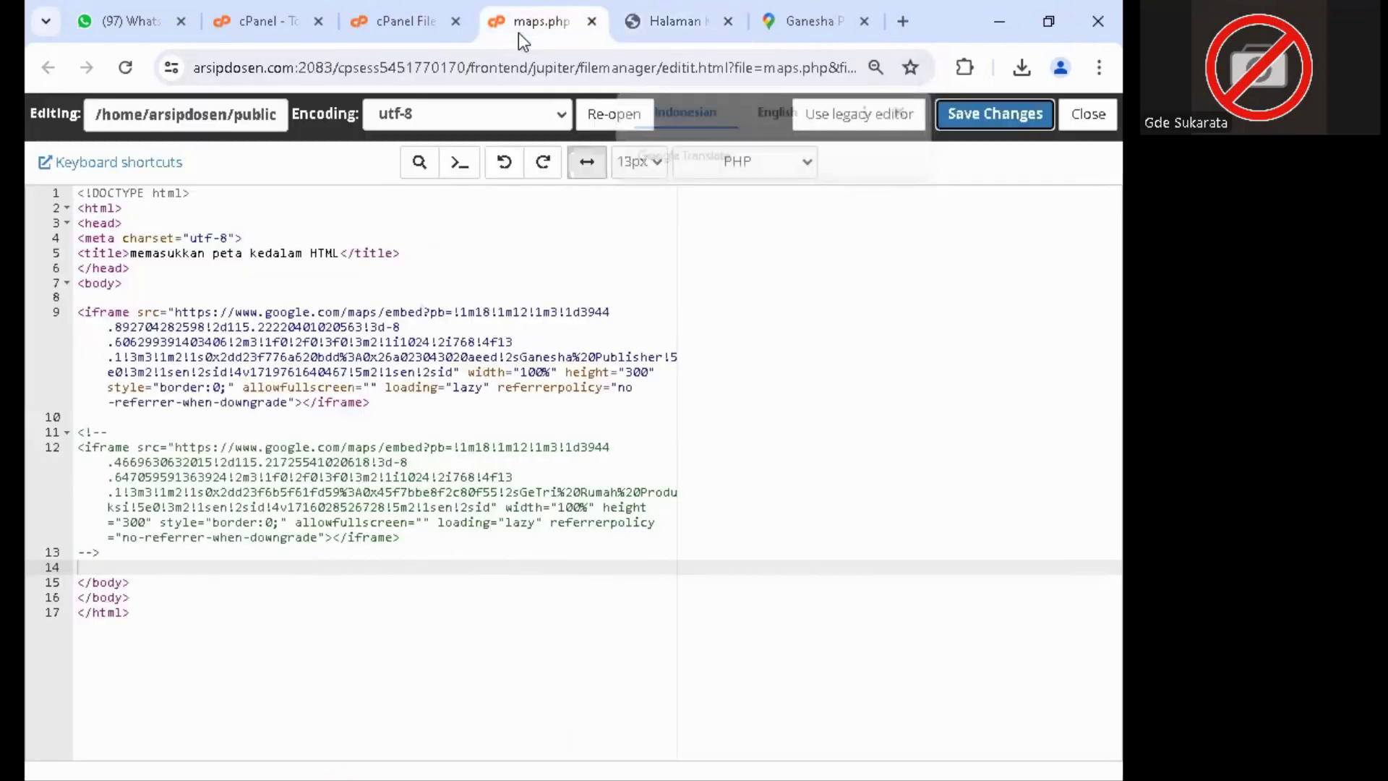
click(626, 373)
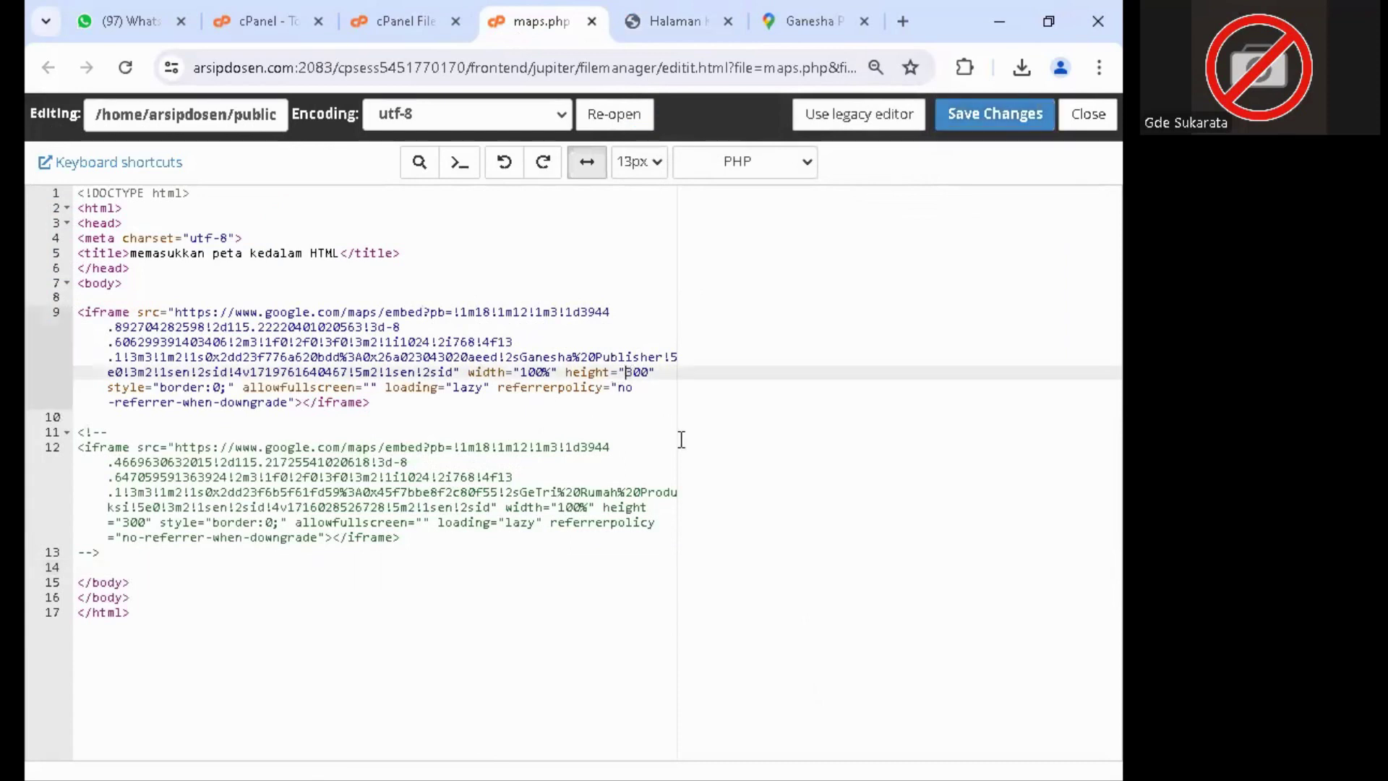
text(450)
key(Delete)
key(Delete)
key(Delete)
click(990, 112)
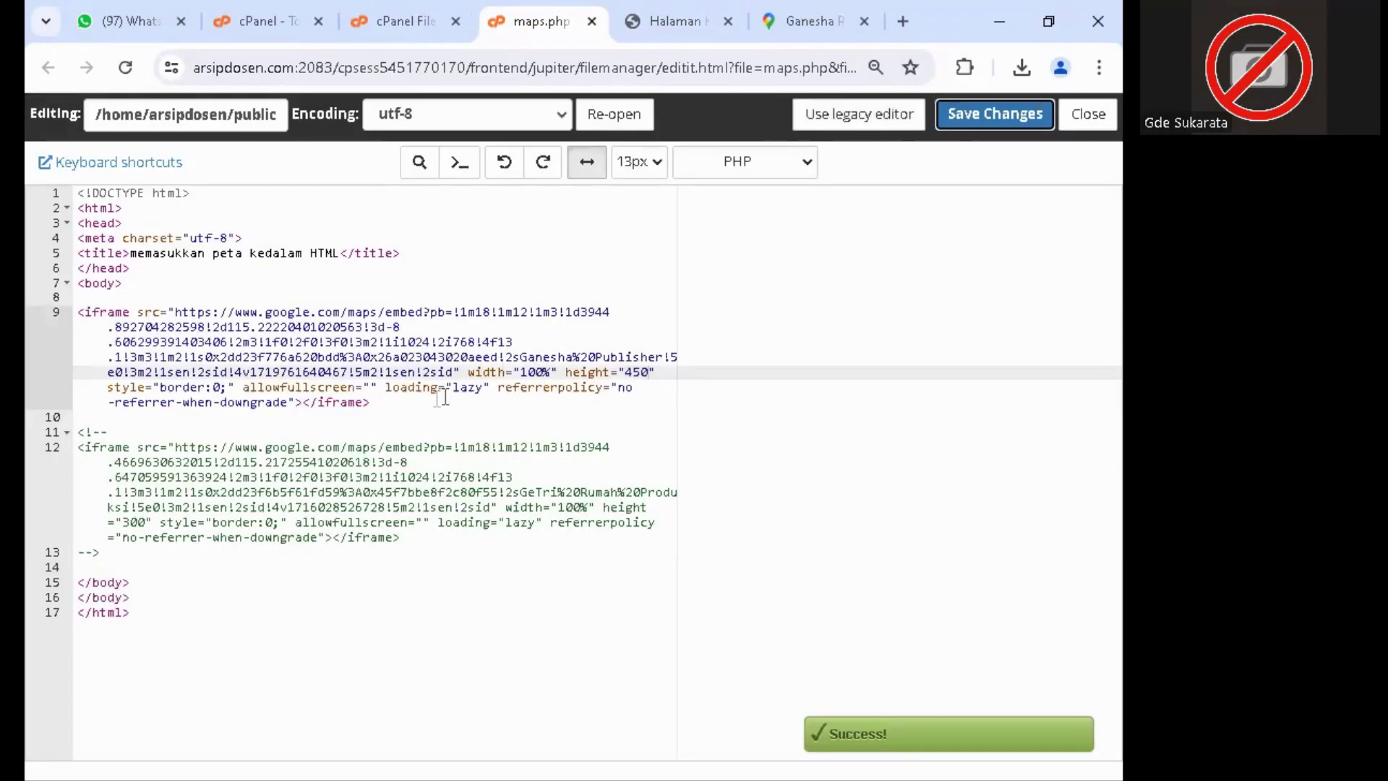
- Reload the travel site's contact page and examine how the taller Ganesha Publisher map fits the layout
click(658, 31)
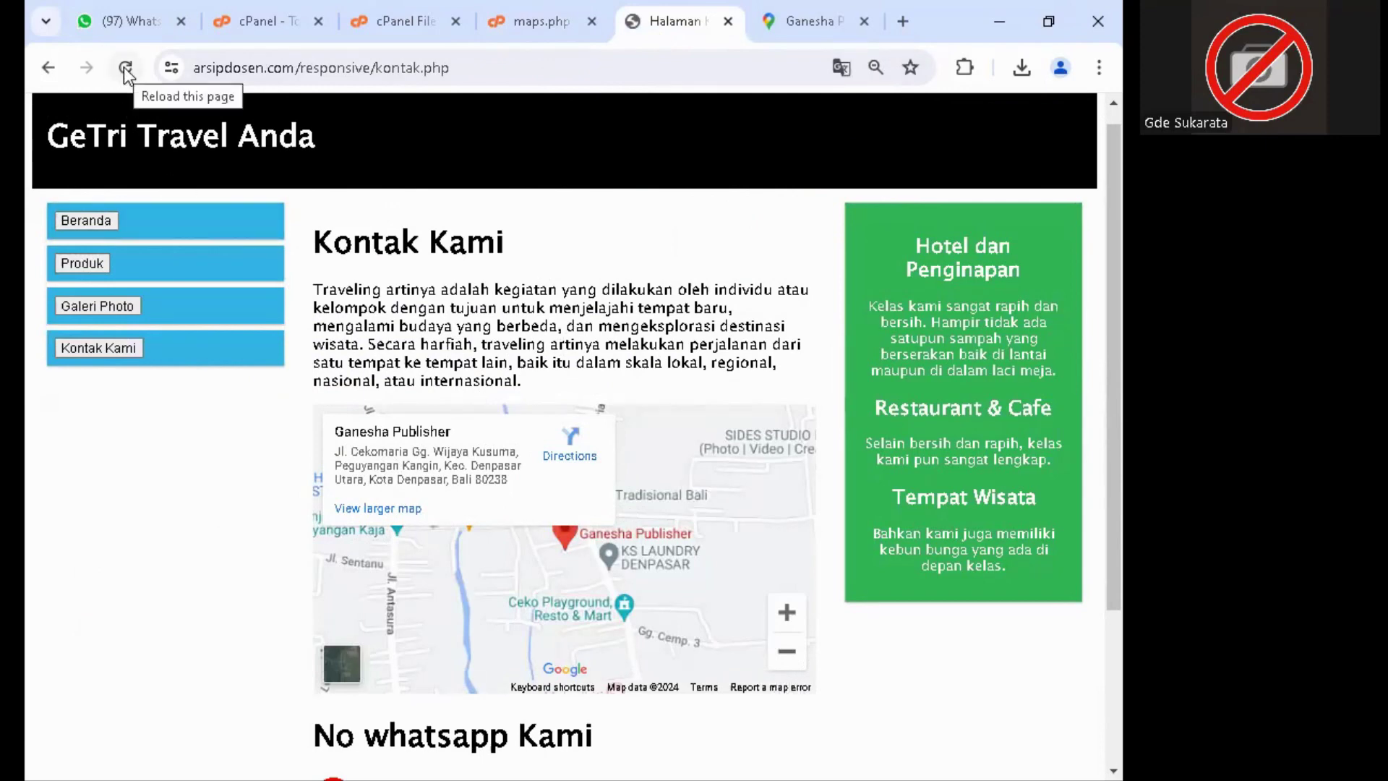
click(125, 69)
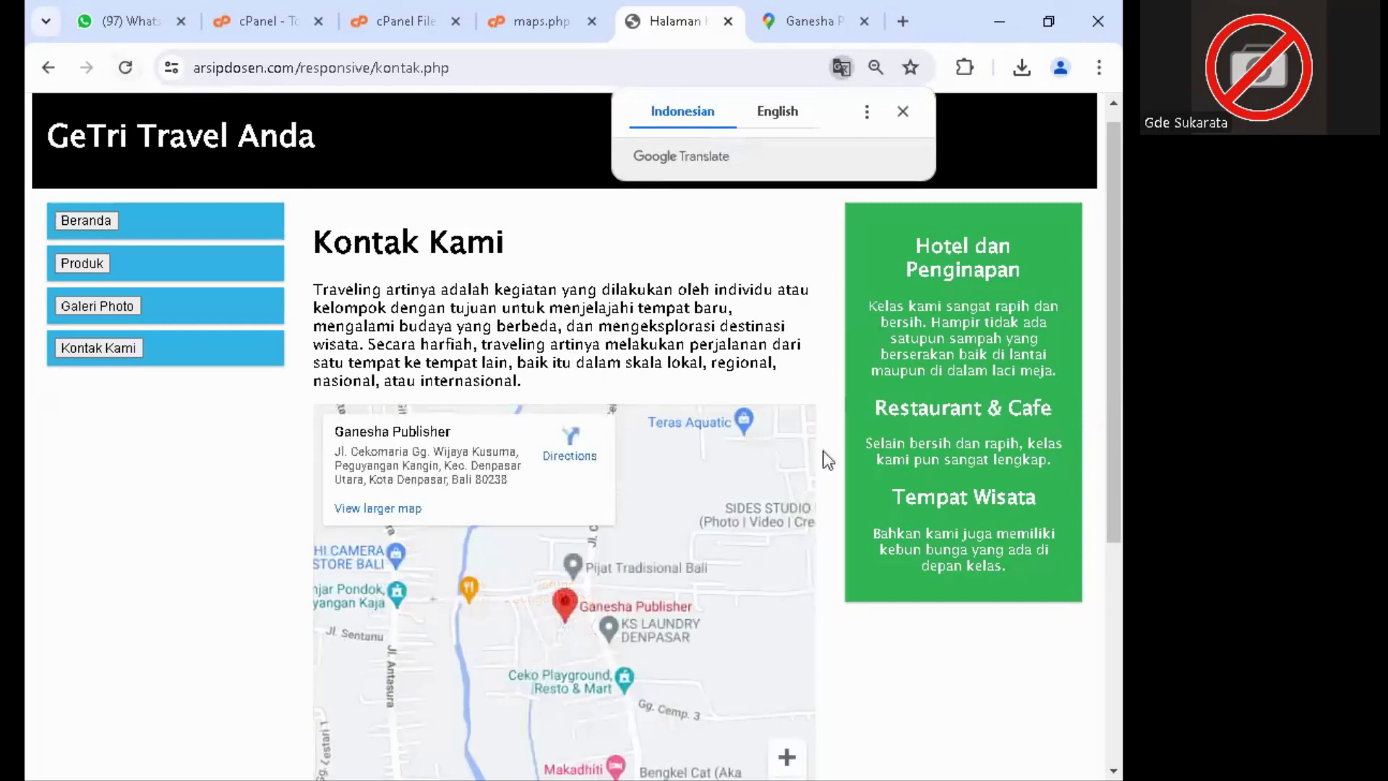
scroll(804, 477, down, 3)
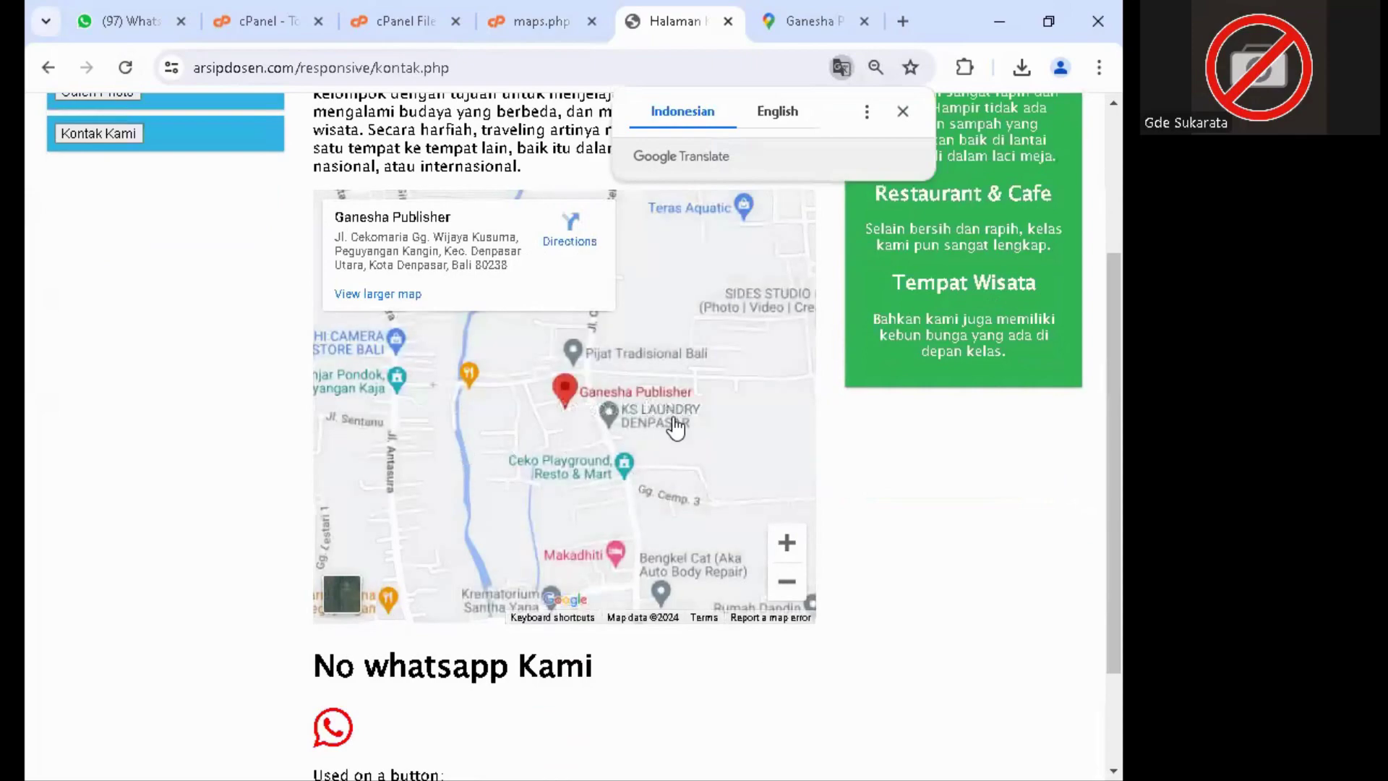
scroll(675, 427, up, 3)
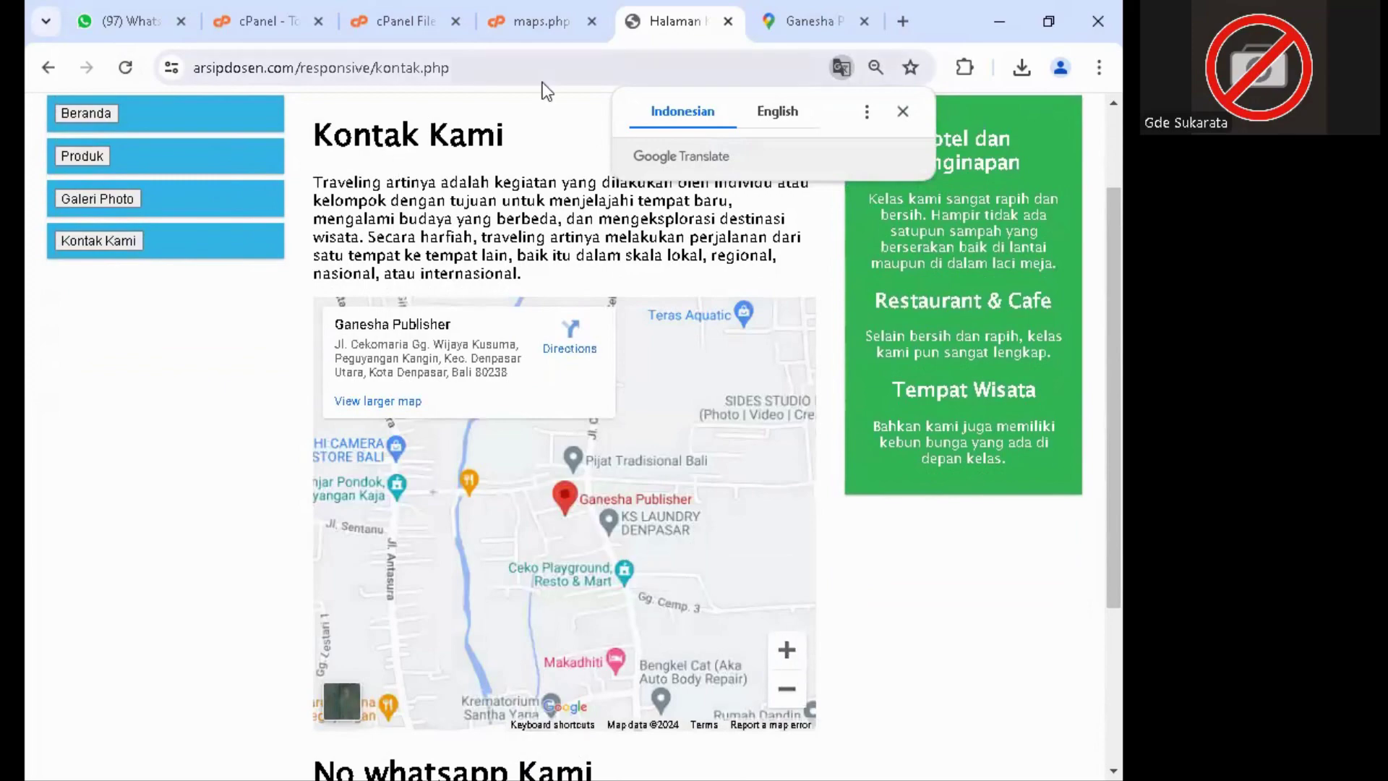
scroll(836, 468, down, 3)
scroll(835, 469, up, 2)
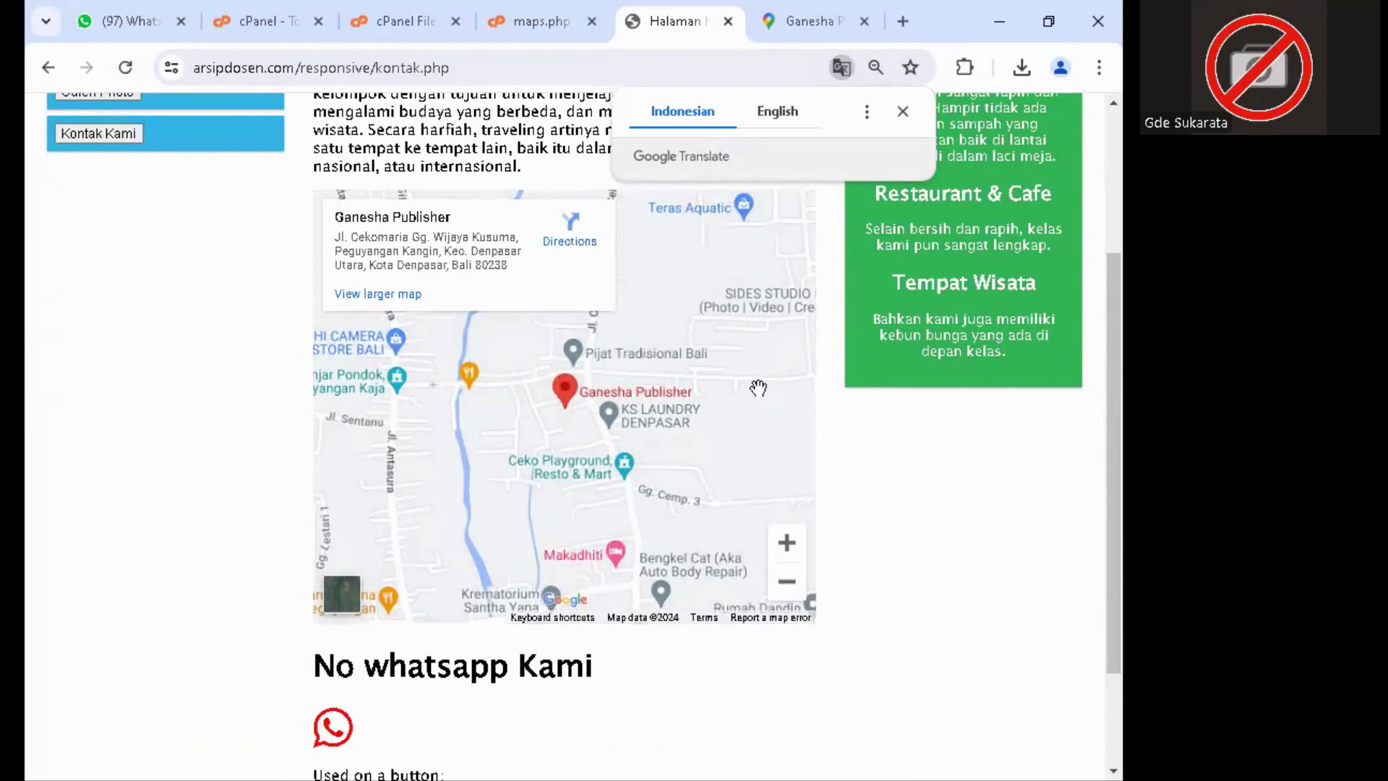
scroll(763, 373, up, 3)
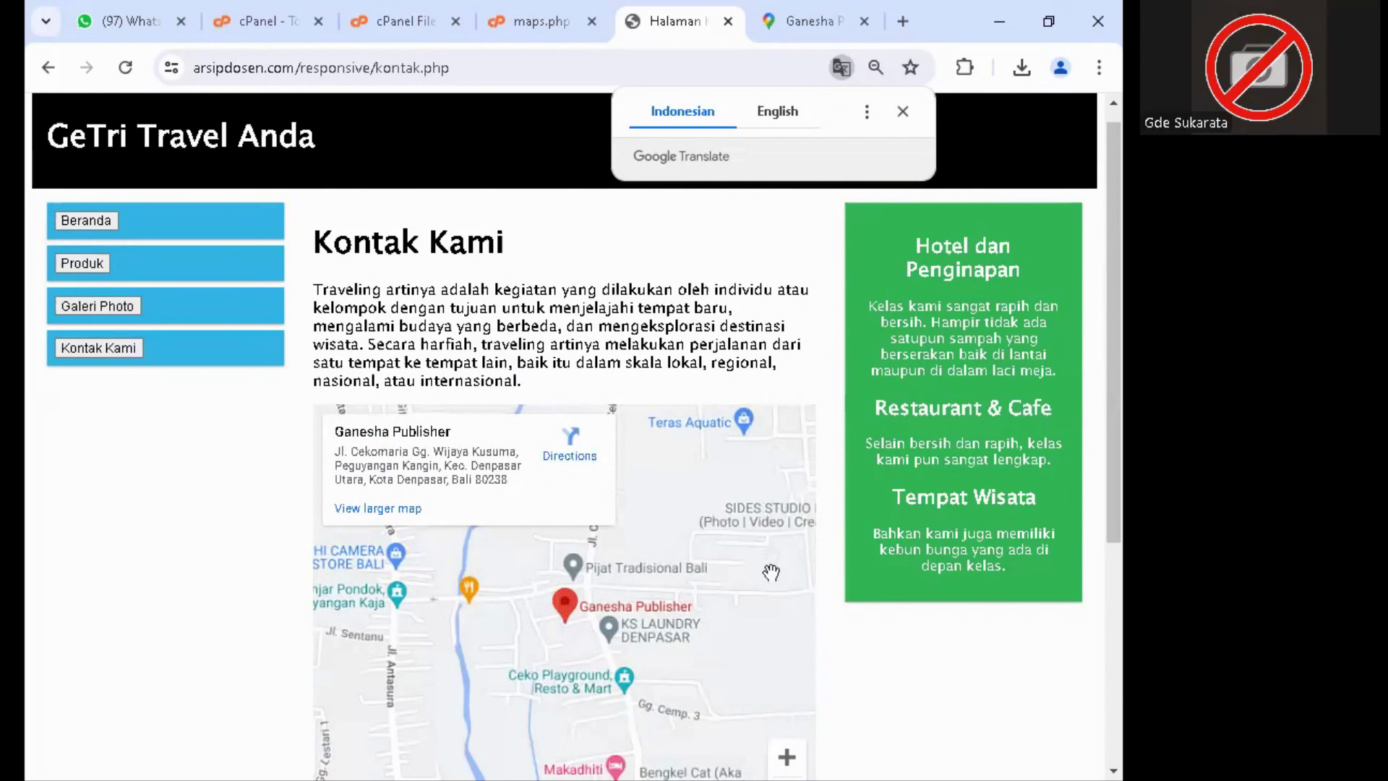
- In maps.php, add an opening <table> tag on the blank line above the Ganesha Publisher iframe, keeping </table> copied for reuse
click(540, 33)
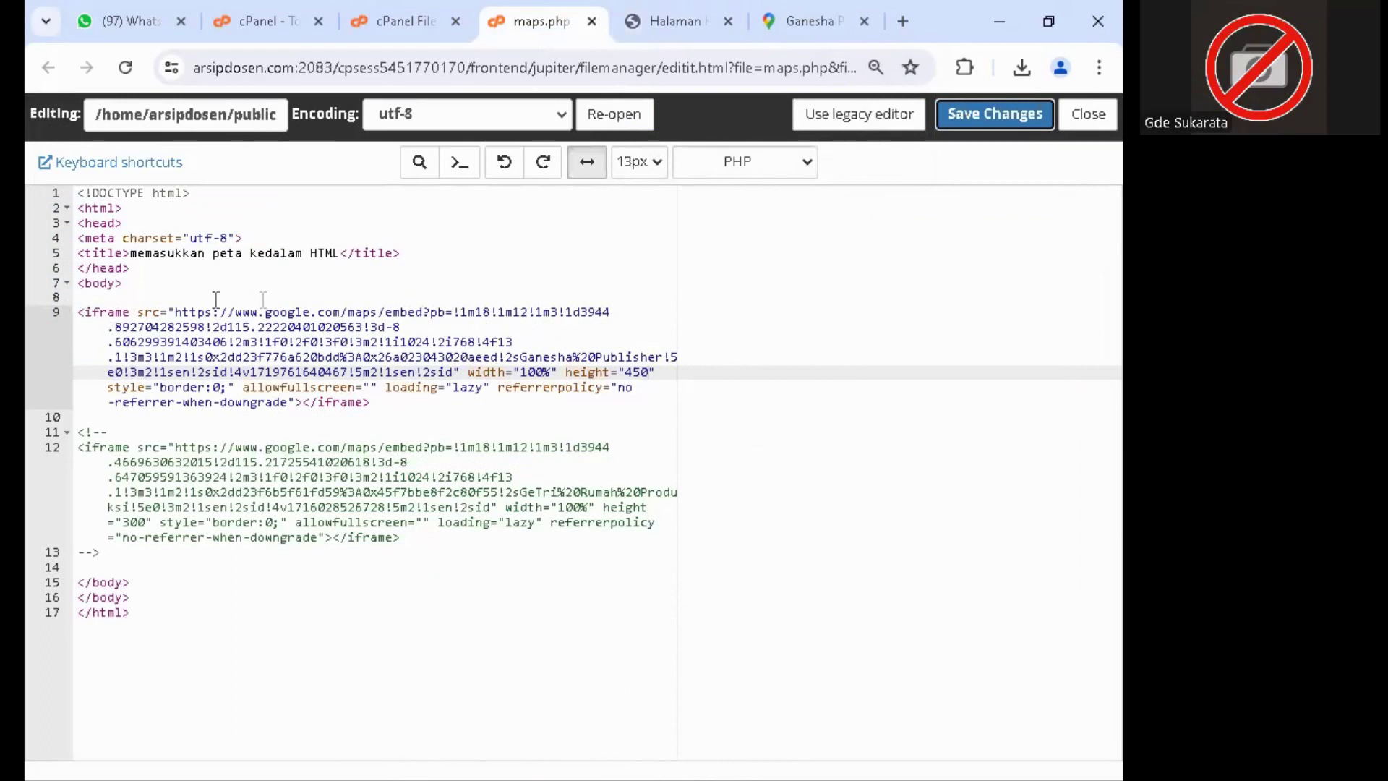
click(324, 301)
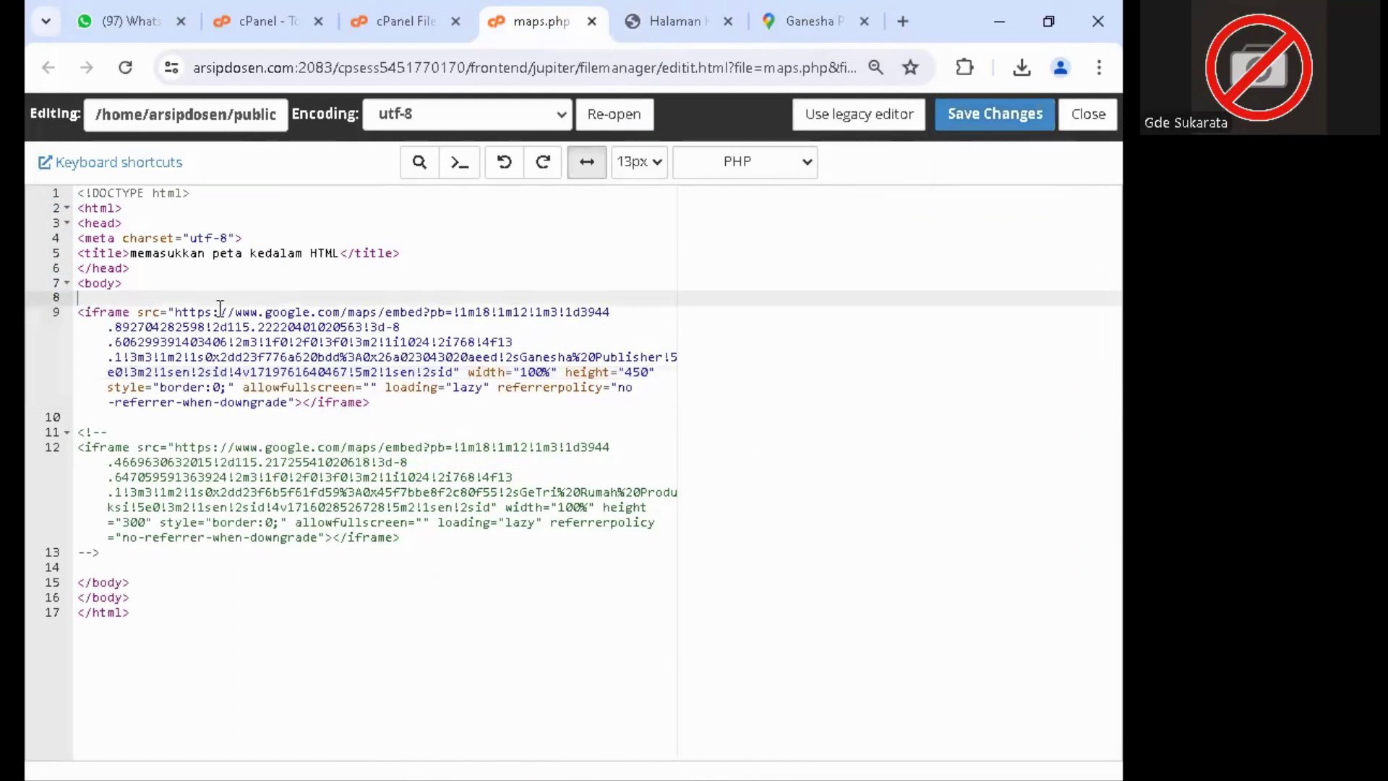
text(<table></table>)
key(shift+End)
key(ctrl+c)
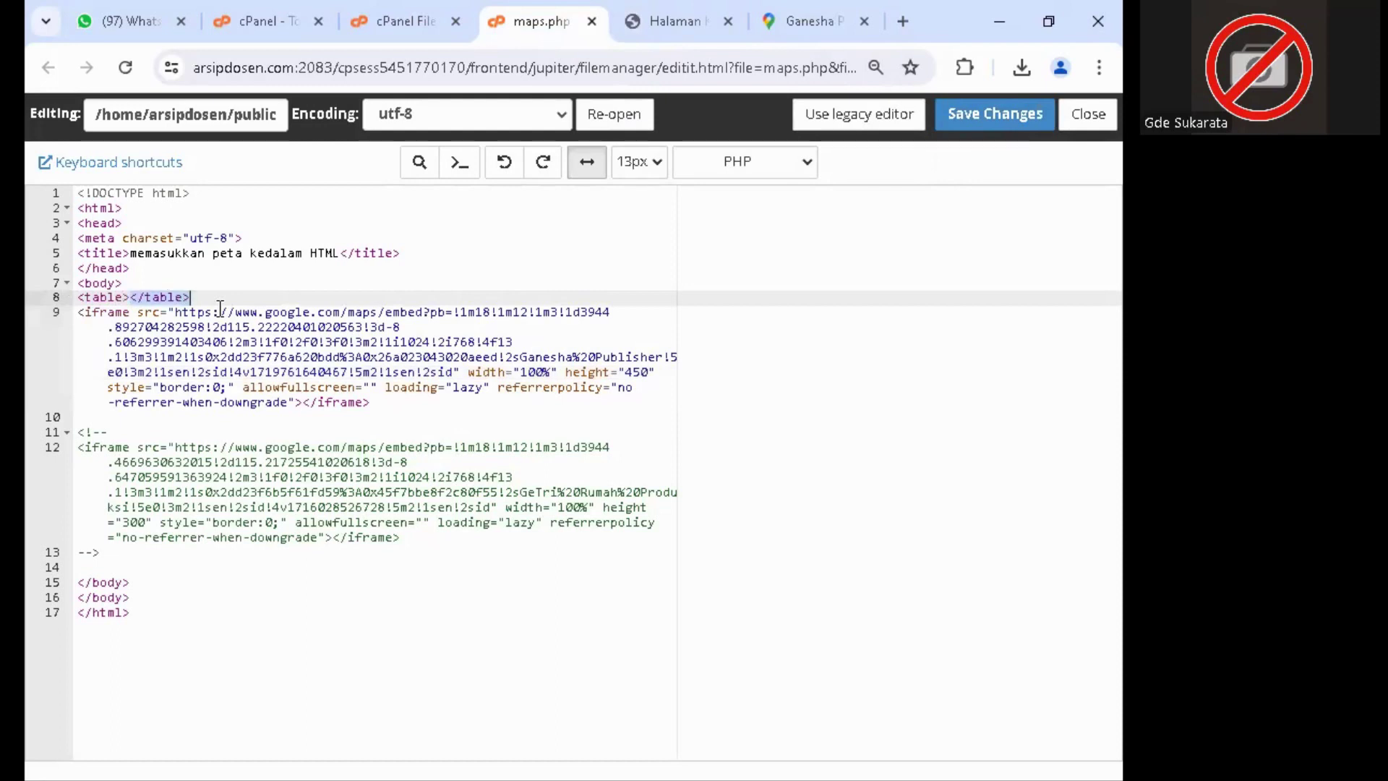
key(BackSpace)
- Insert the closing </table> tag on a new line directly below the commented-out GeTri iframe block
key(Down)
key(Down)
key(Down)
key(Down)
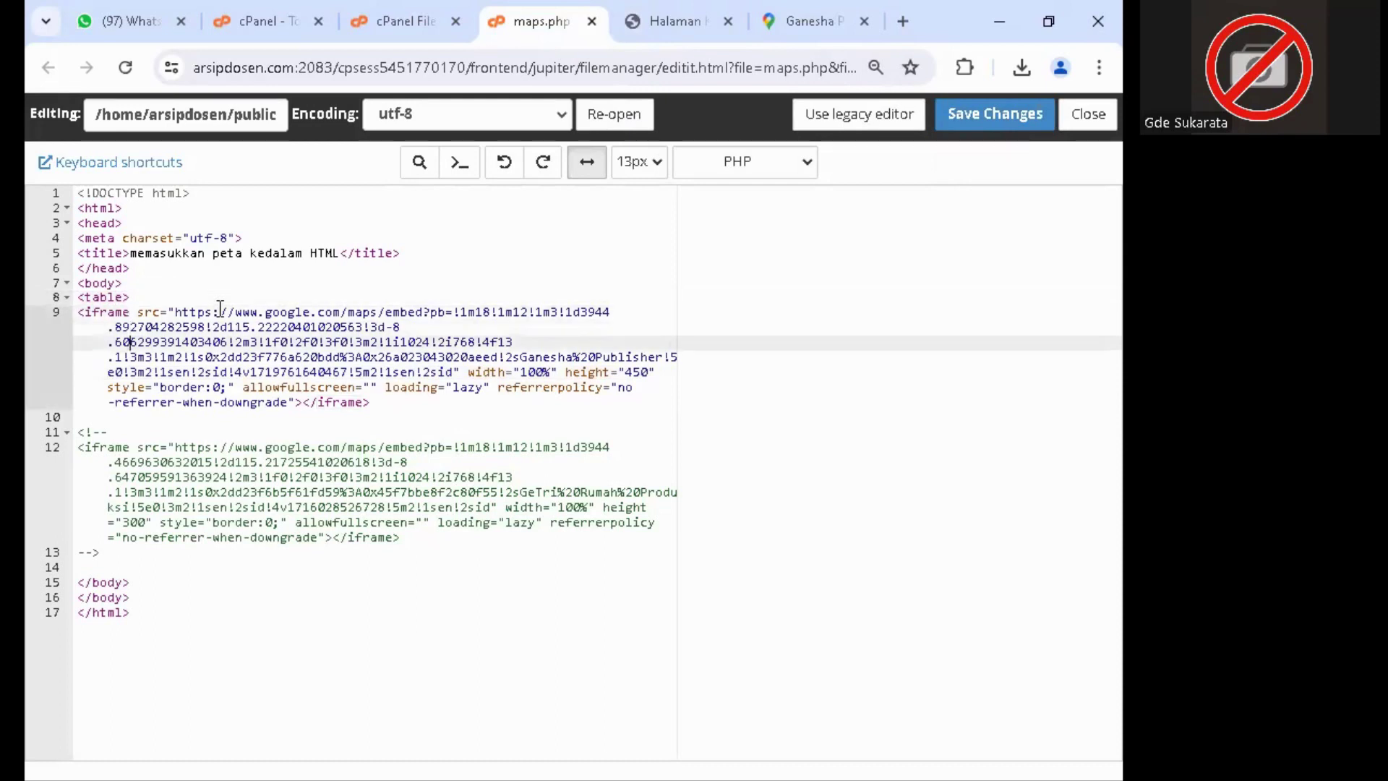
key(Down)
key(Down)
key(Down)
key(Down)
key(Down)
key(Down)
key(Down)
key(Down)
key(Down)
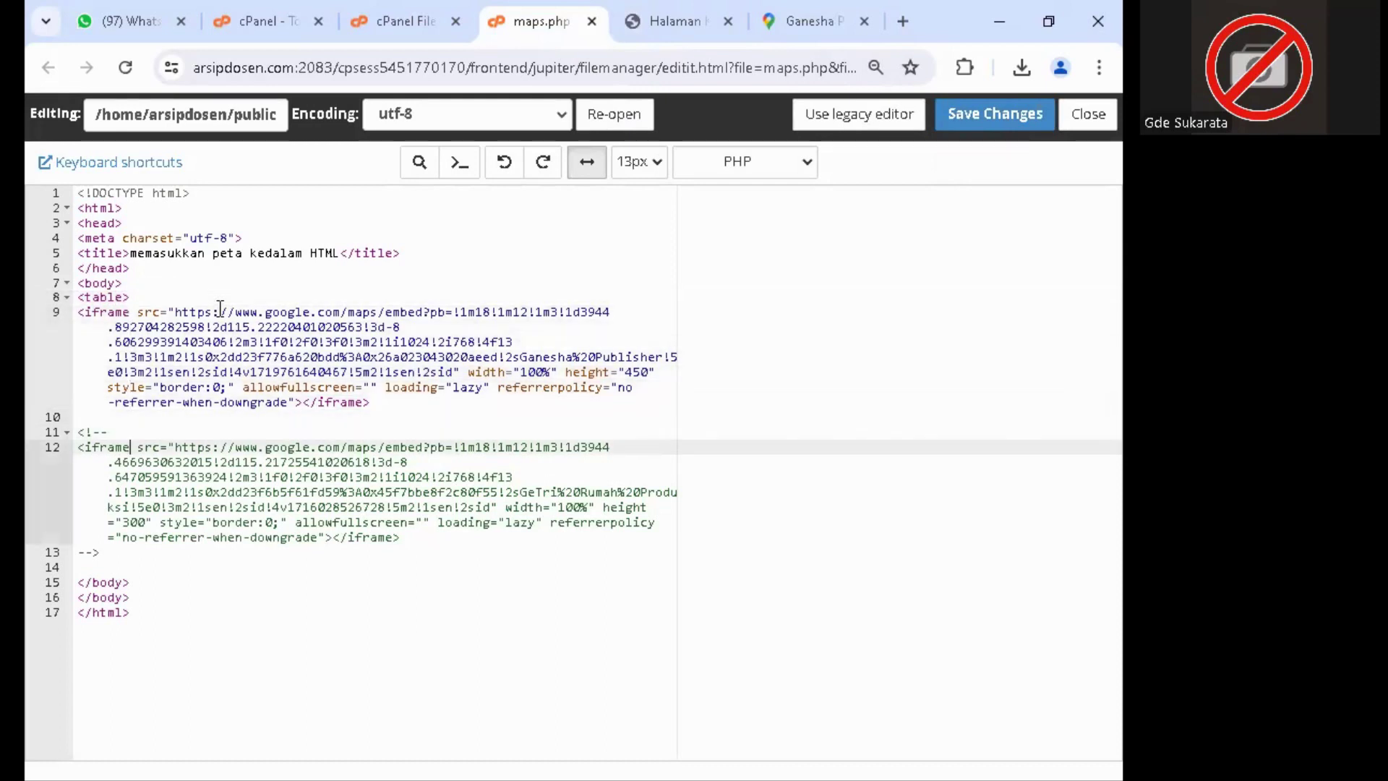
key(Down)
key(Down)
key(Down)
key(Down)
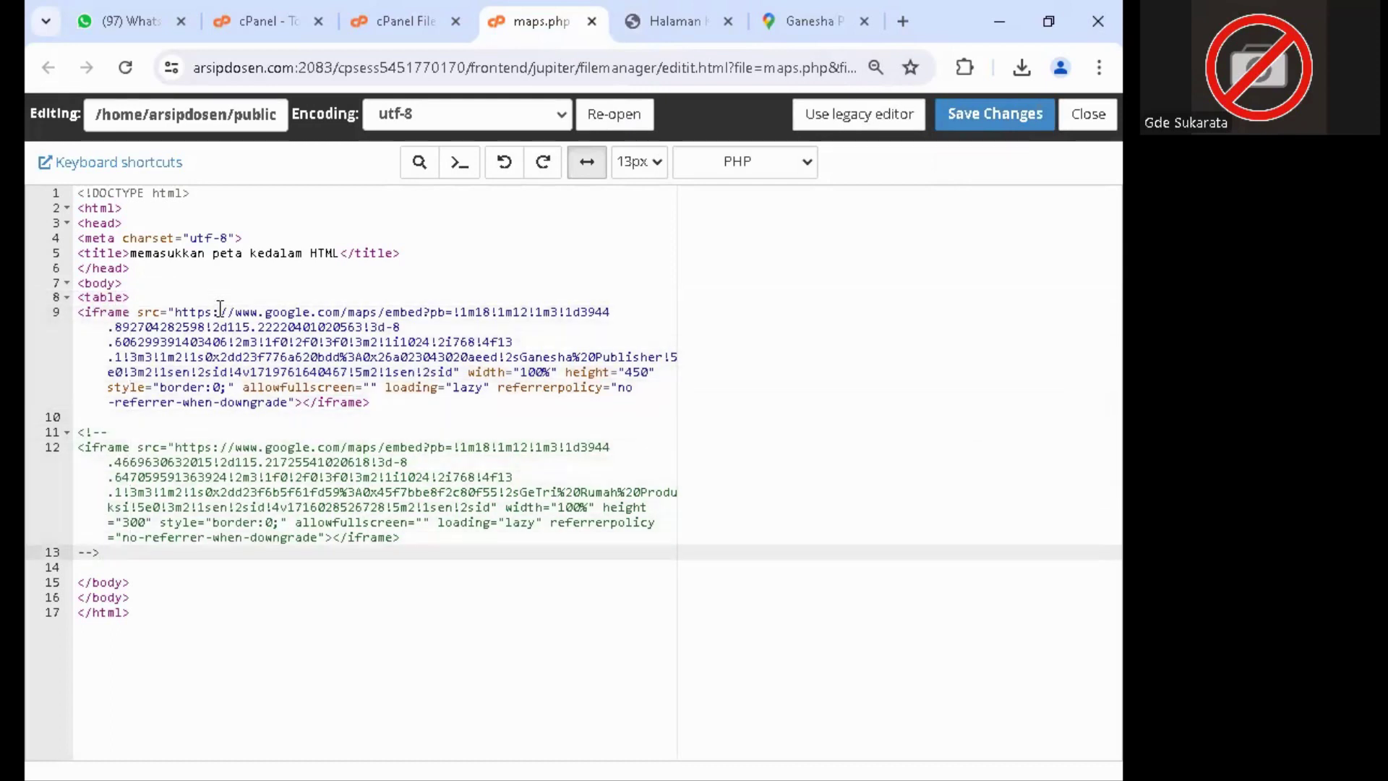
key(Return)
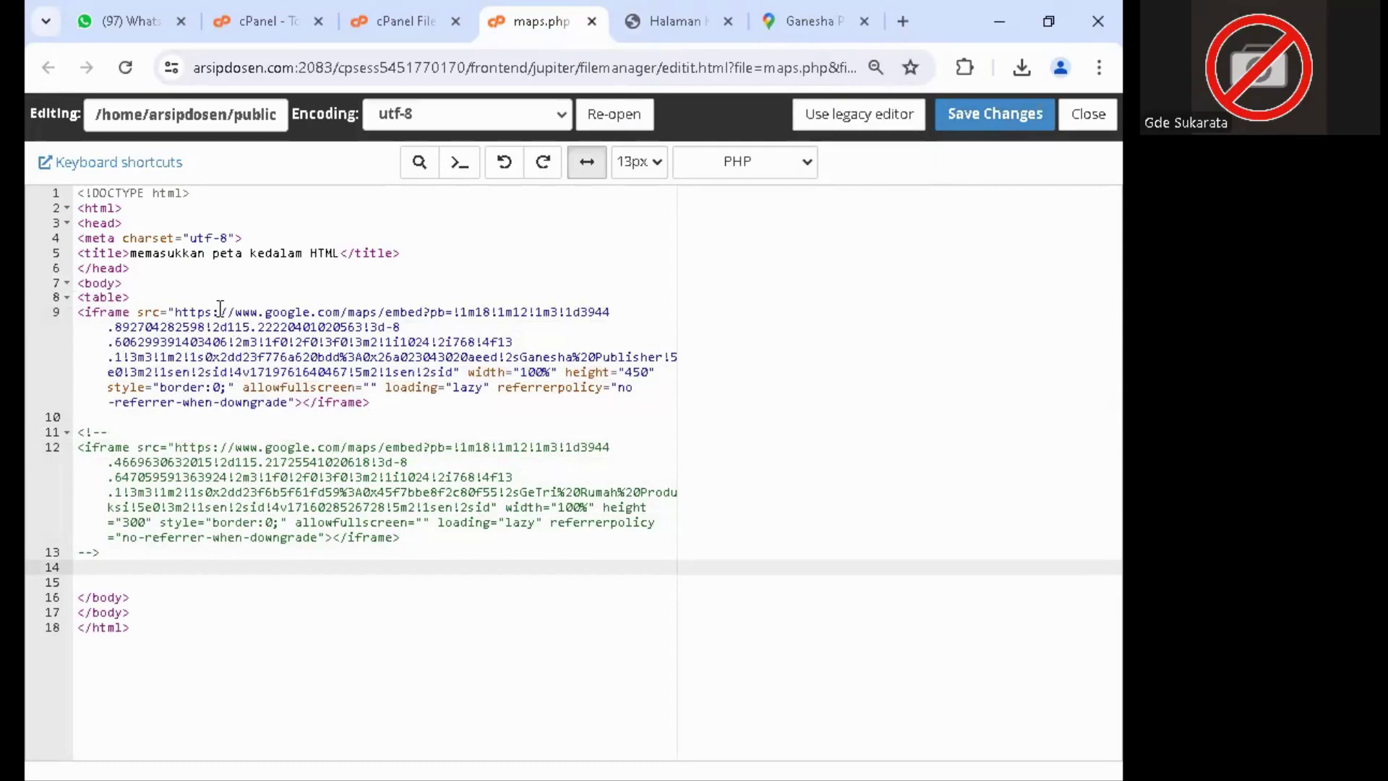
key(ctrl+comma)
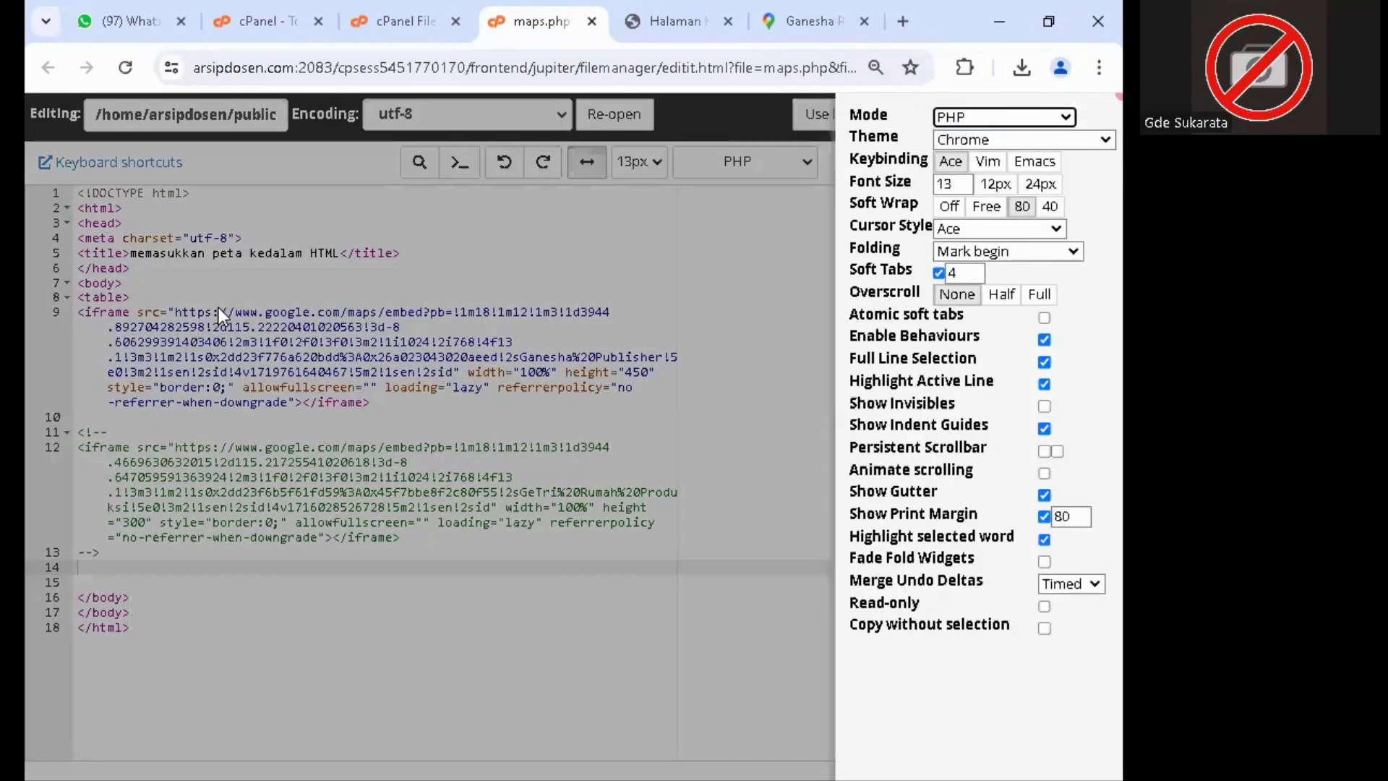
key(Escape)
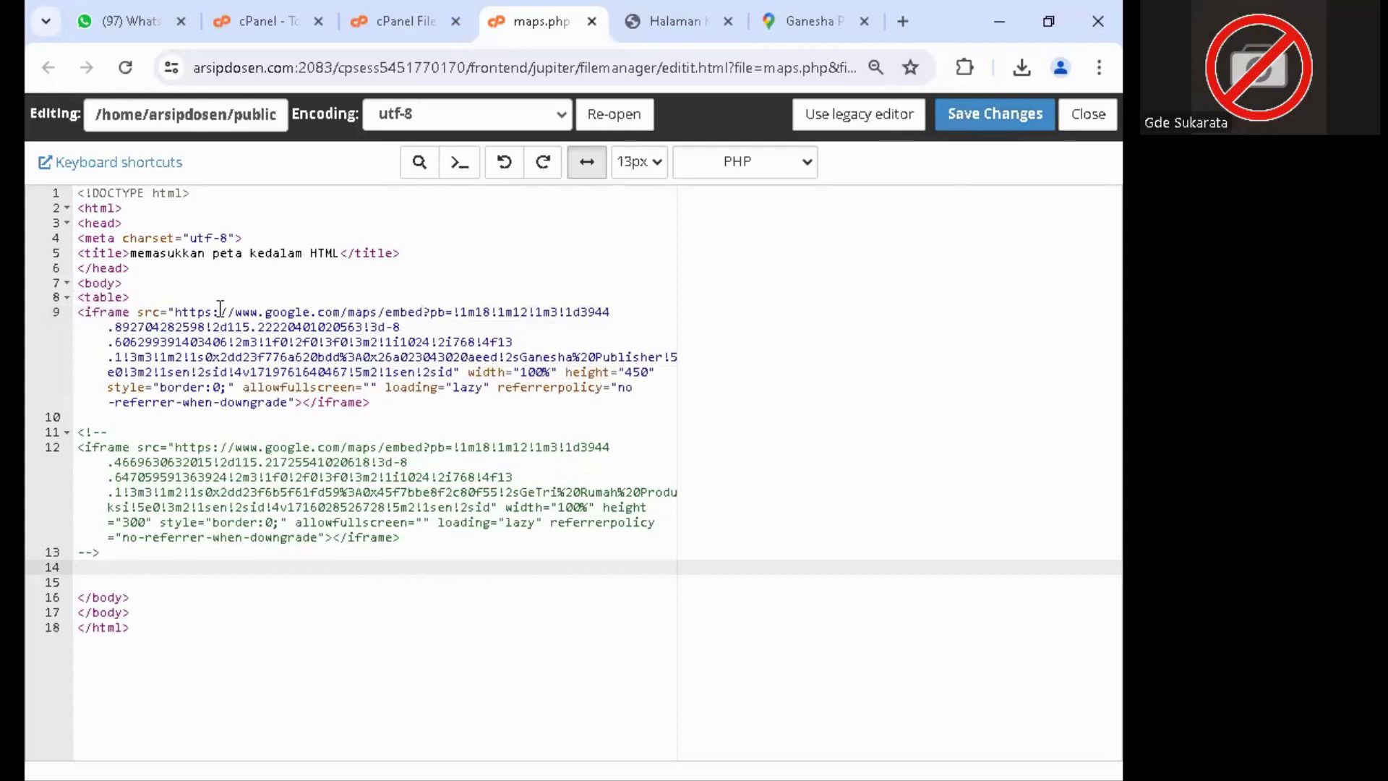
key(ctrl+v)
click(154, 297)
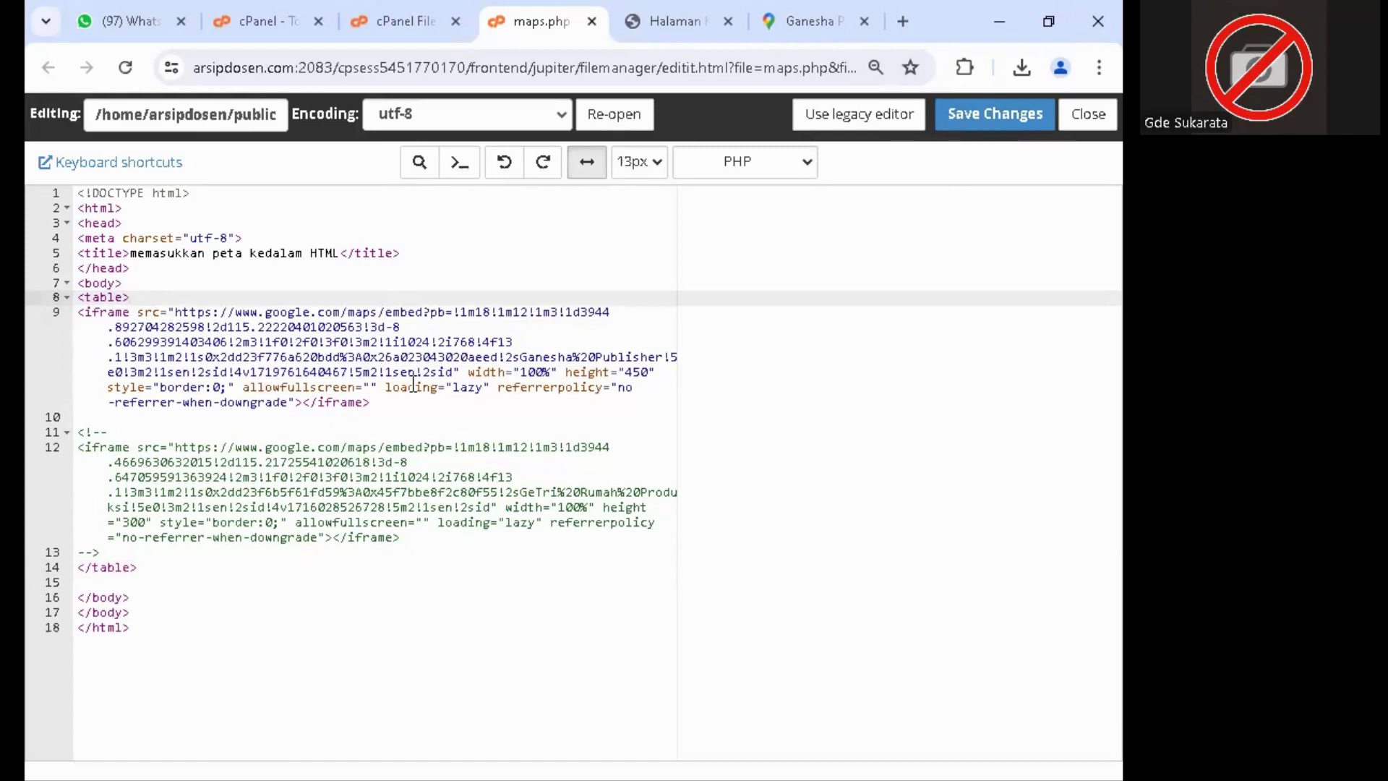
key(Return)
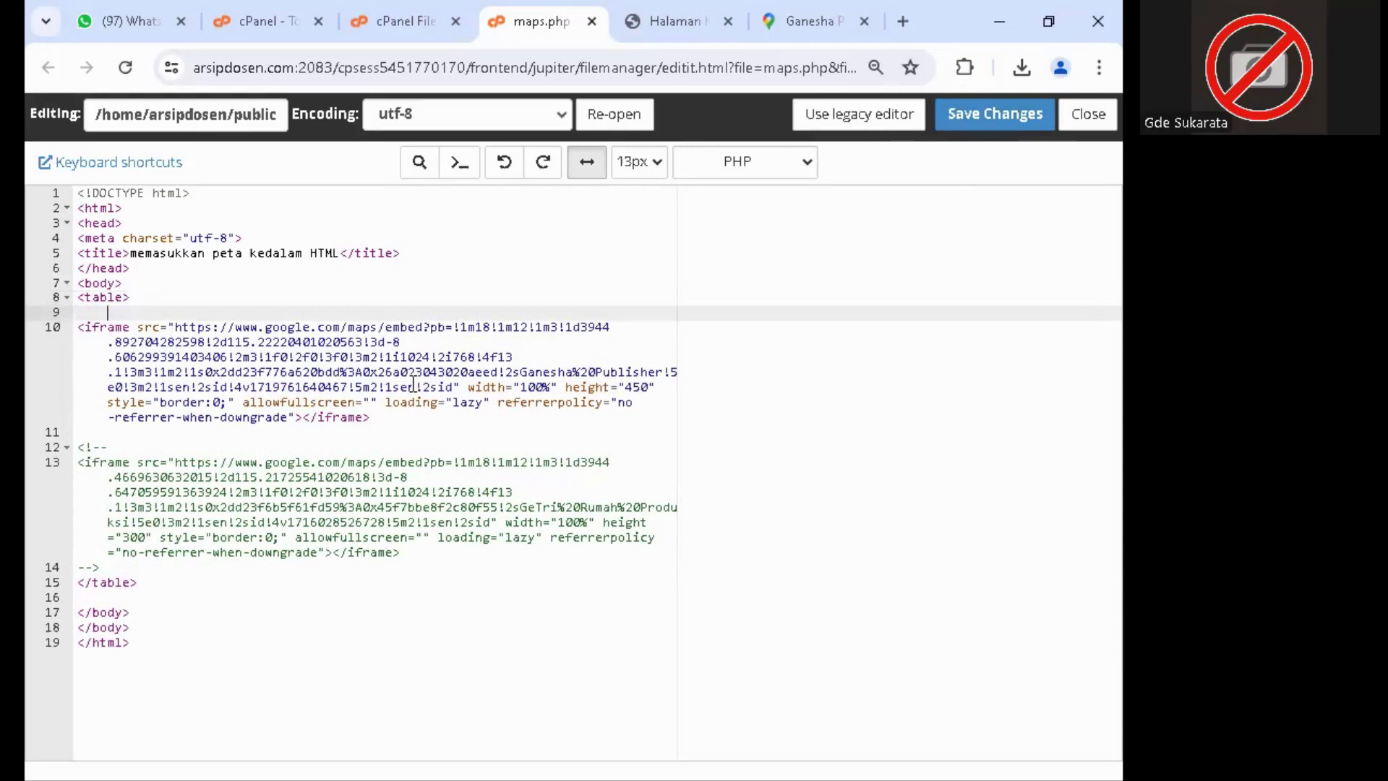
text(<)
text(d)
key(BackSpace)
key(BackSpace)
text(r)
key(BackSpace)
key(BackSpace)
key(BackSpace)
key(BackSpace)
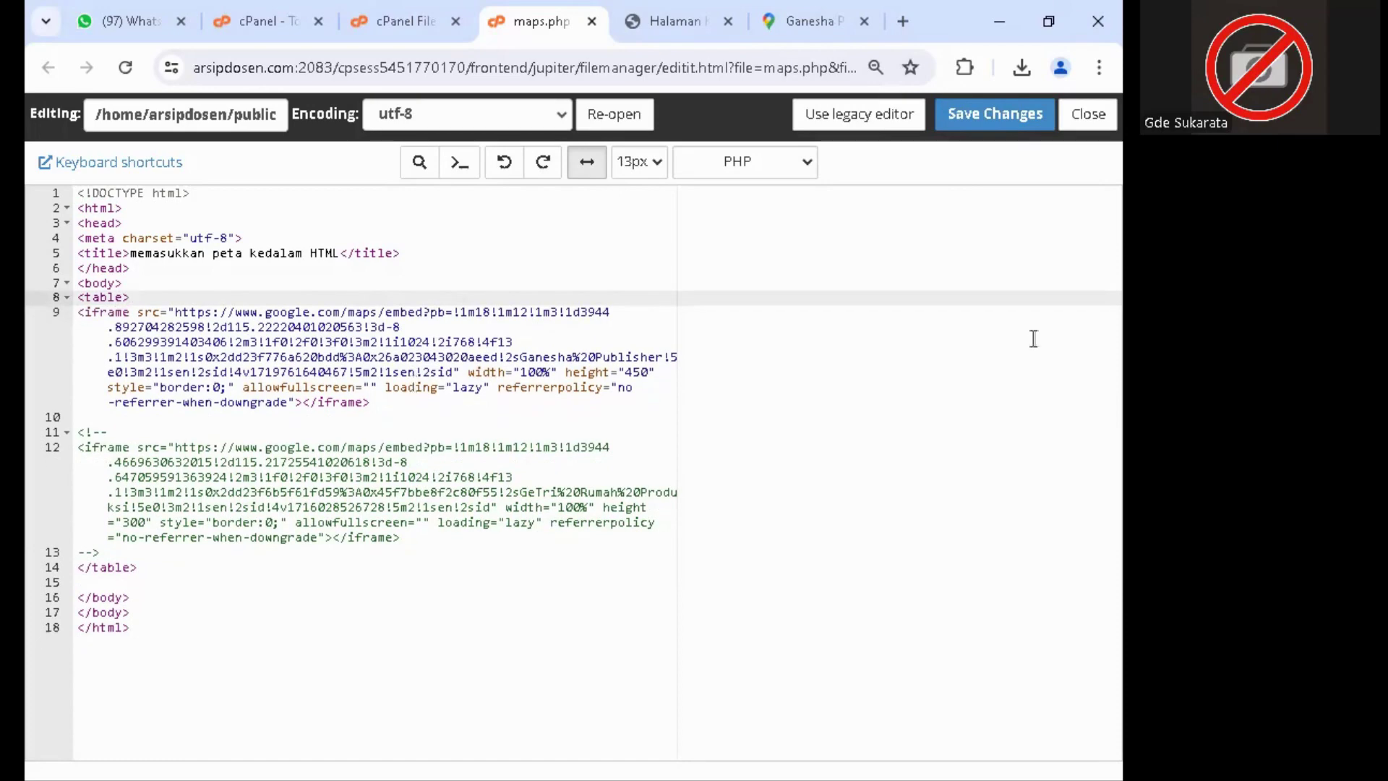
- Save maps.php and open produk.php from the responsive folder for editing
click(976, 115)
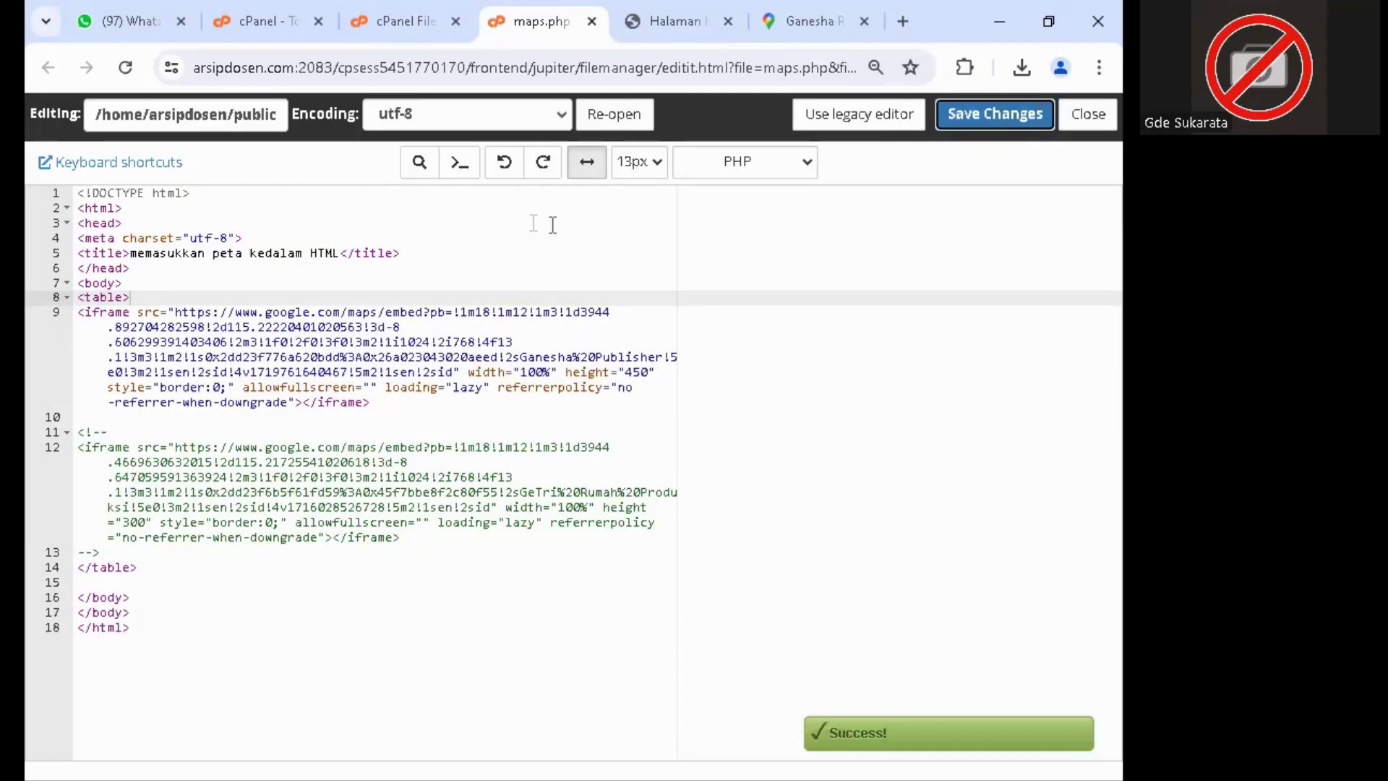
click(405, 33)
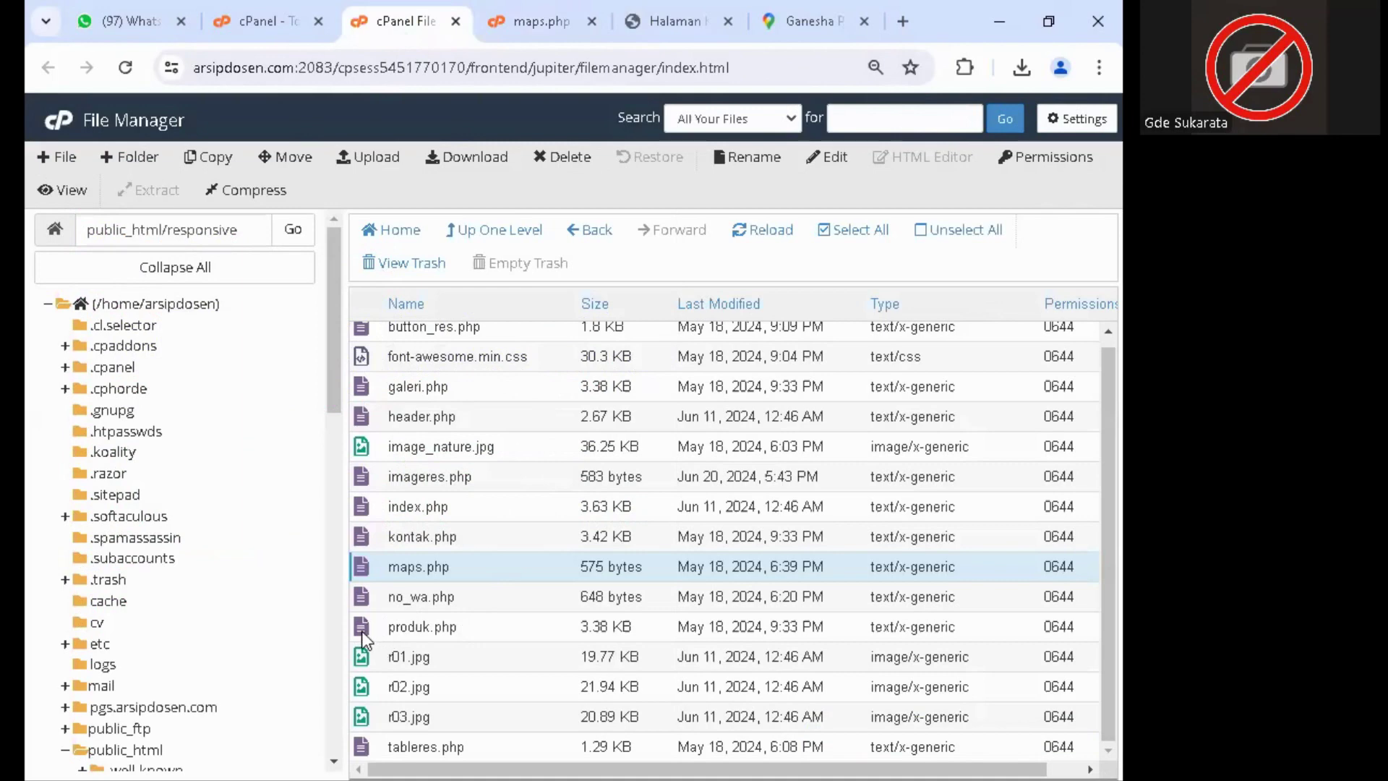
click(384, 629)
right_click(384, 629)
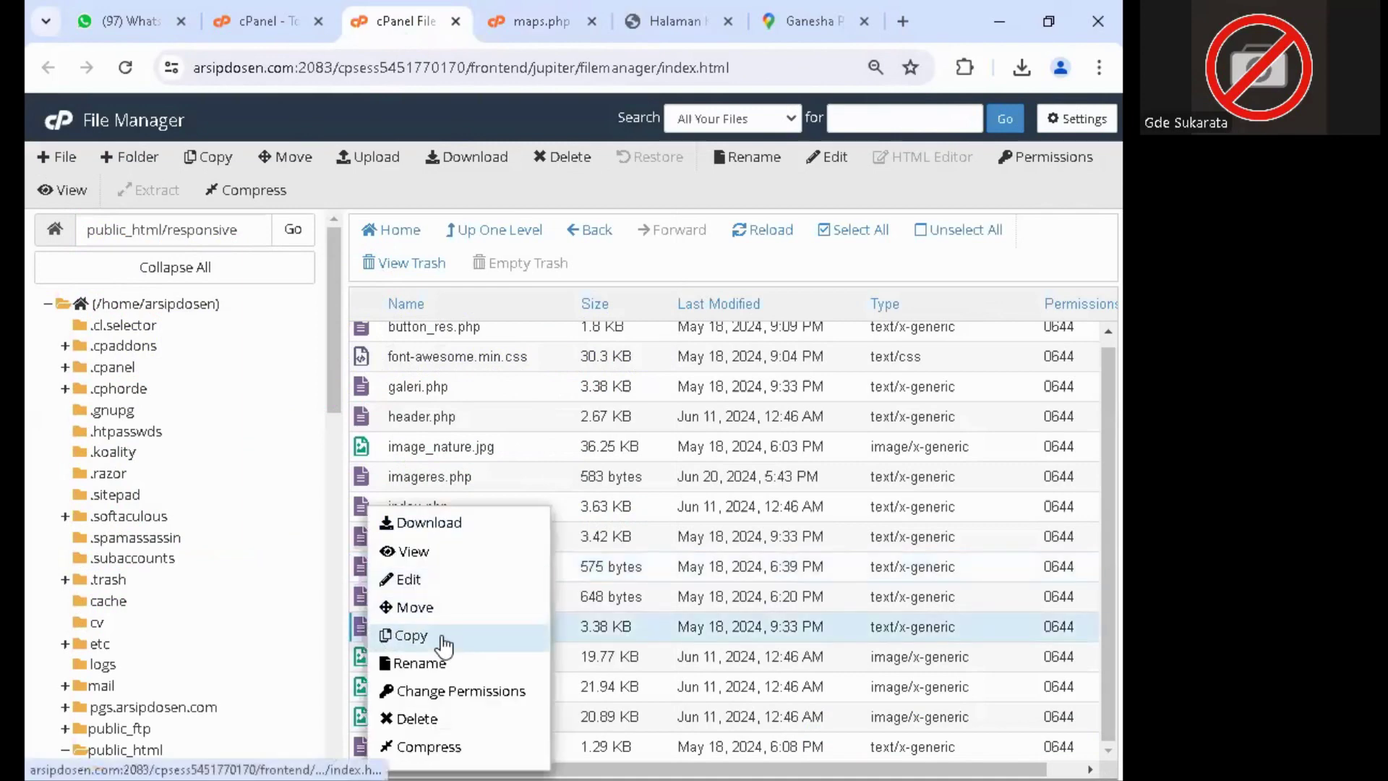
click(459, 587)
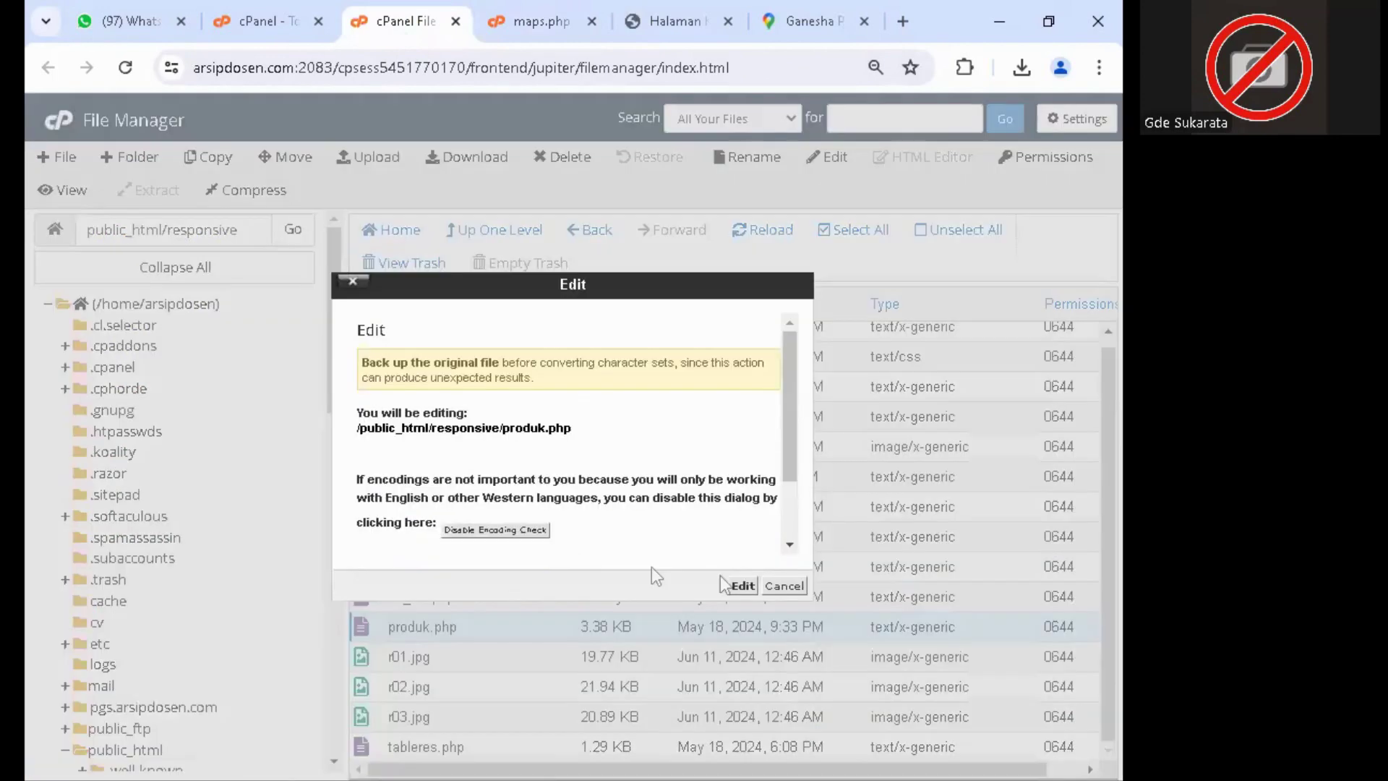
click(736, 583)
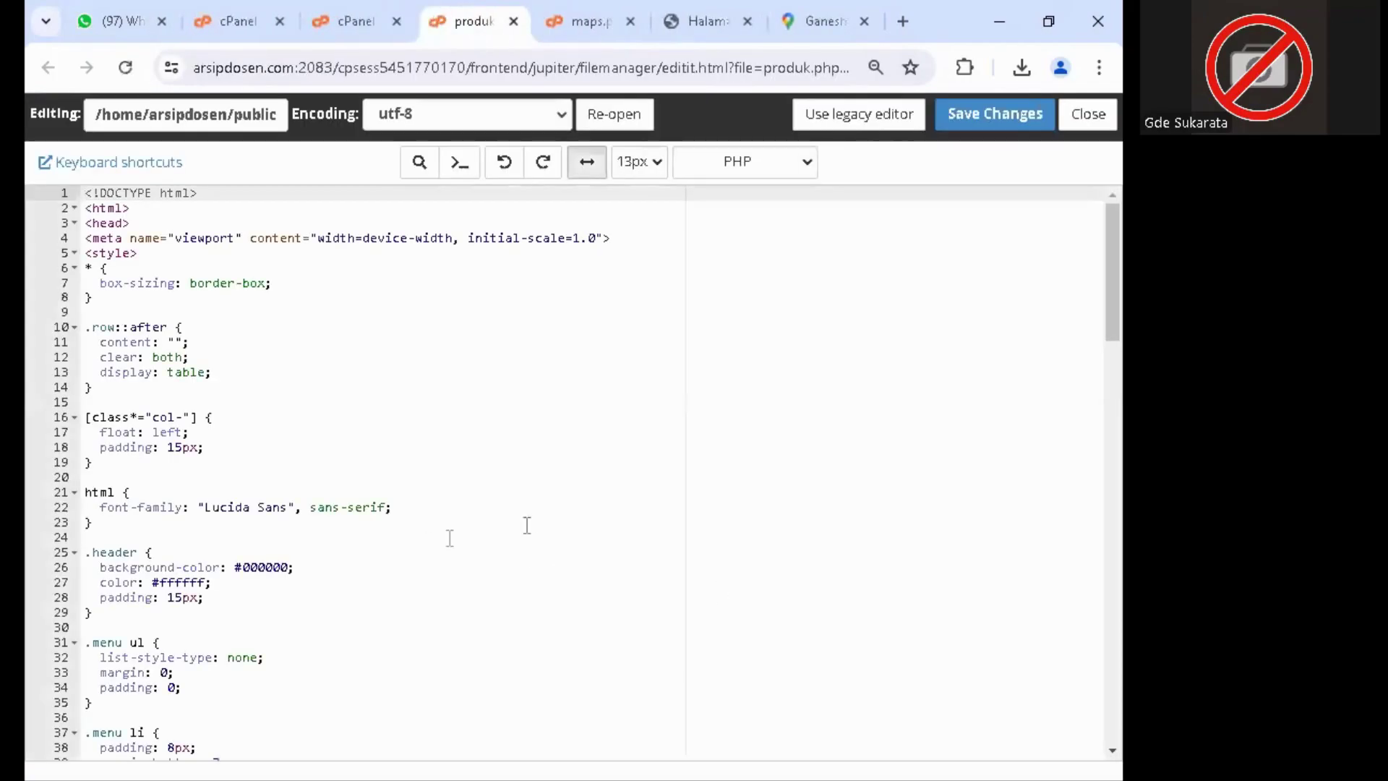
- Look through produk.php's markup to see which file the Produk Kami section includes
click(487, 502)
scroll(505, 531, down, 5)
scroll(505, 531, down, 16)
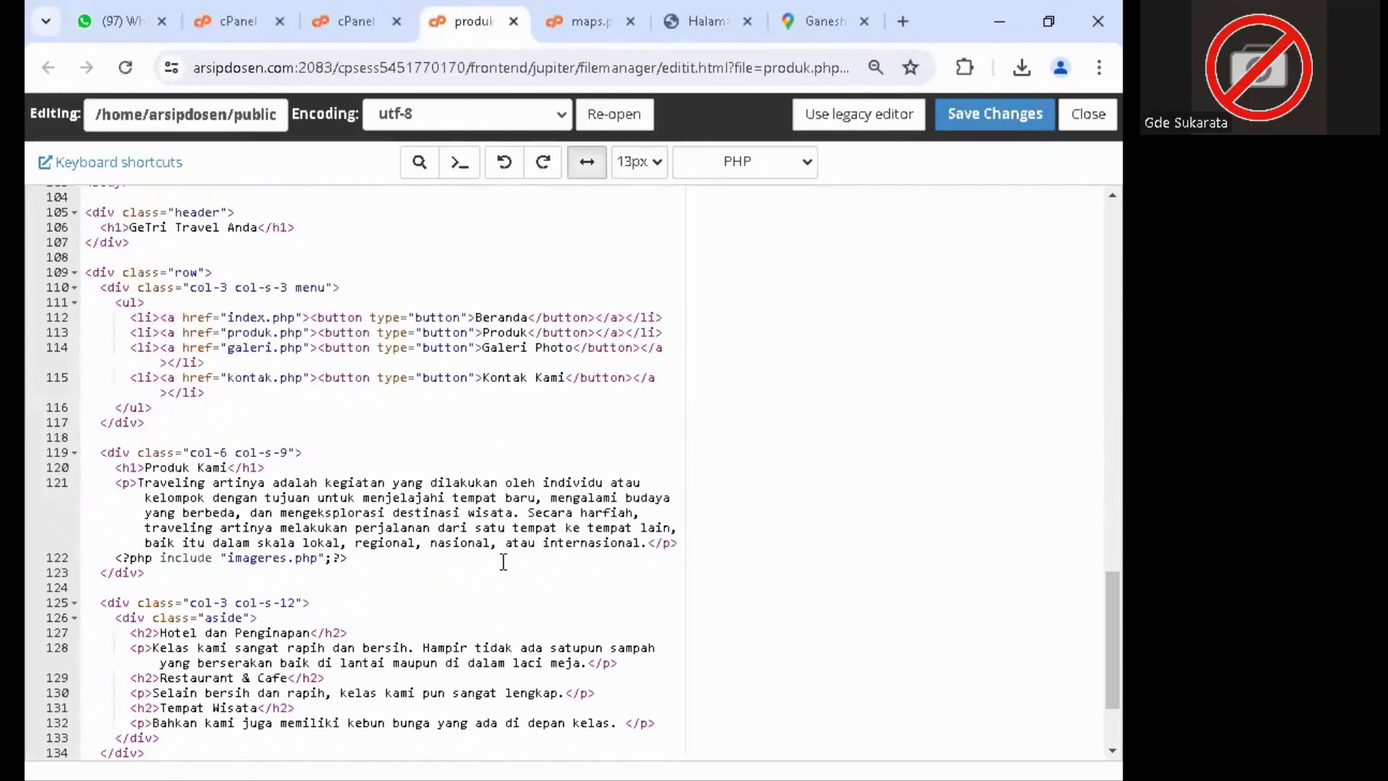
scroll(503, 562, down, 2)
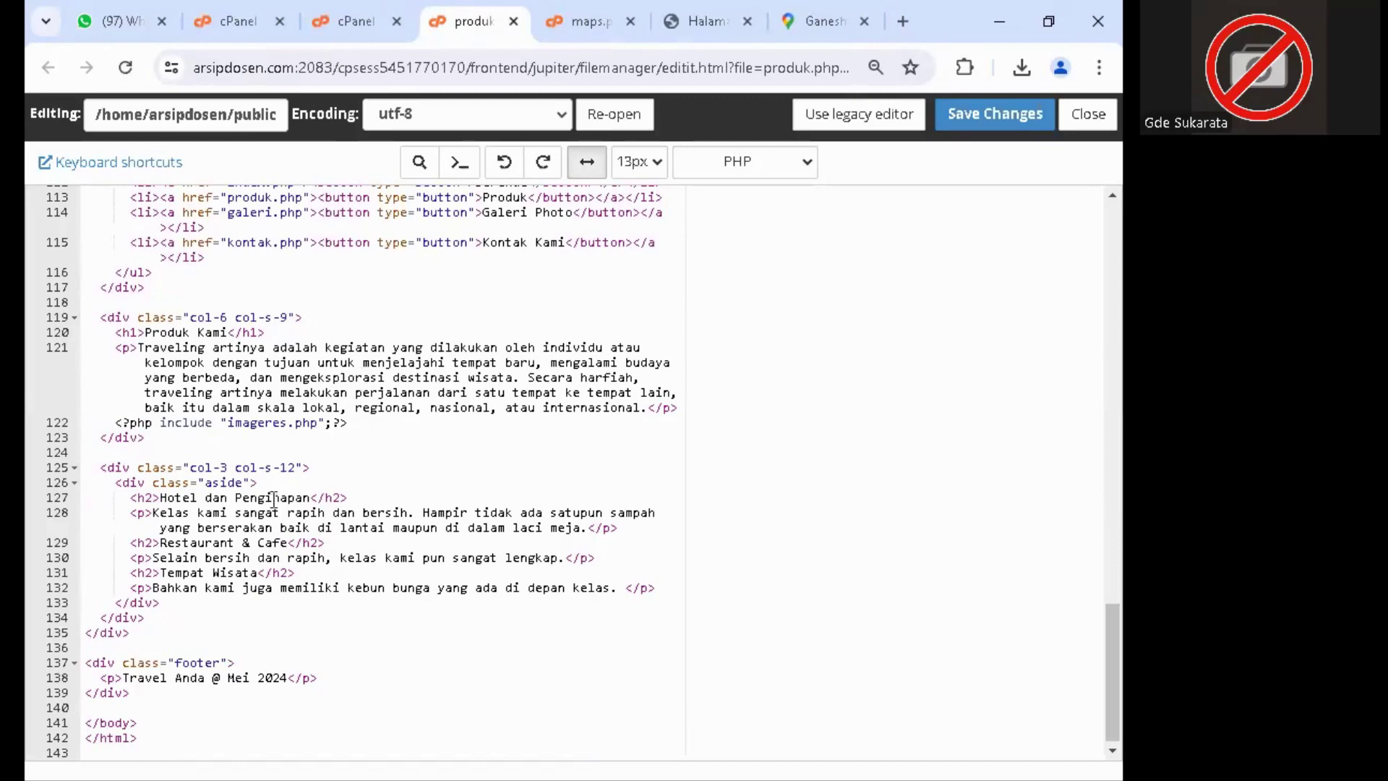
scroll(323, 474, up, 6)
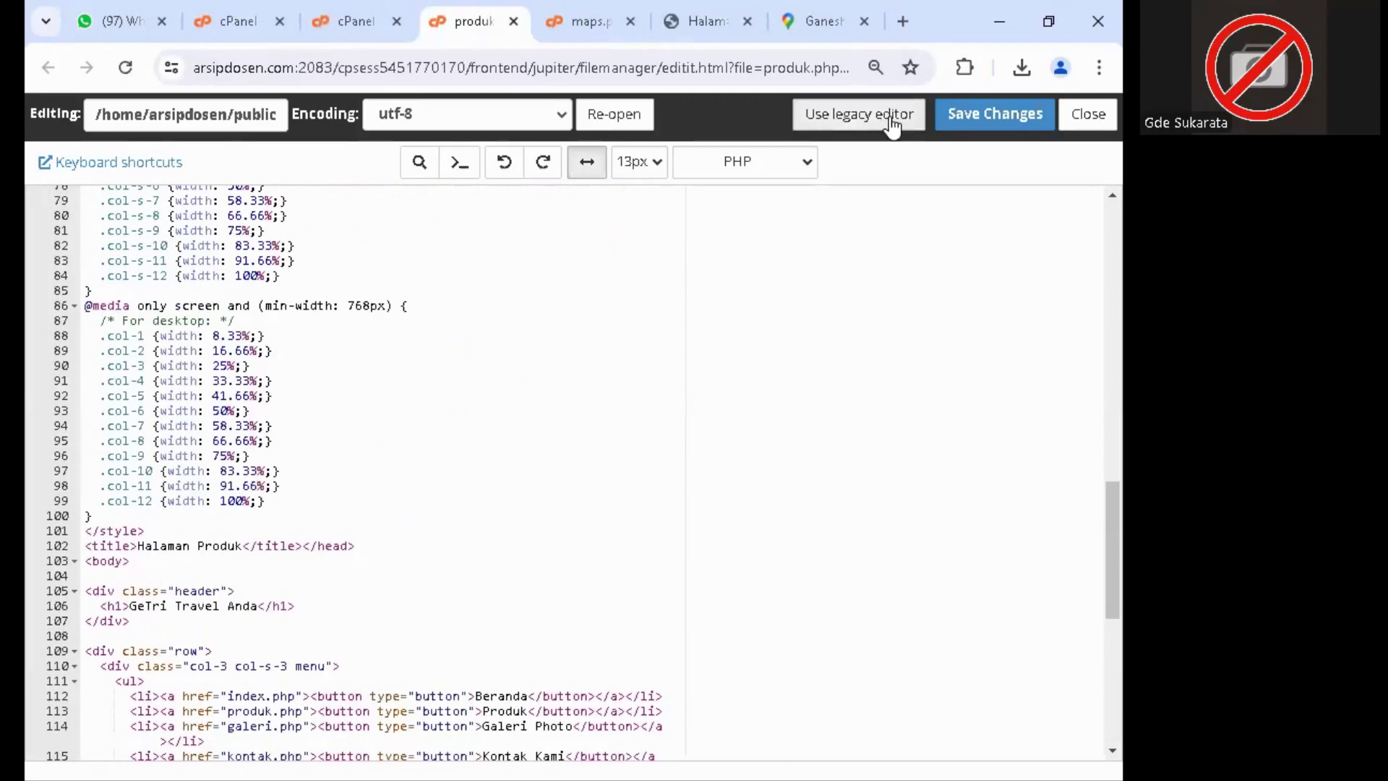
- Return to the responsive folder's file list and open imageres.php for editing
click(344, 31)
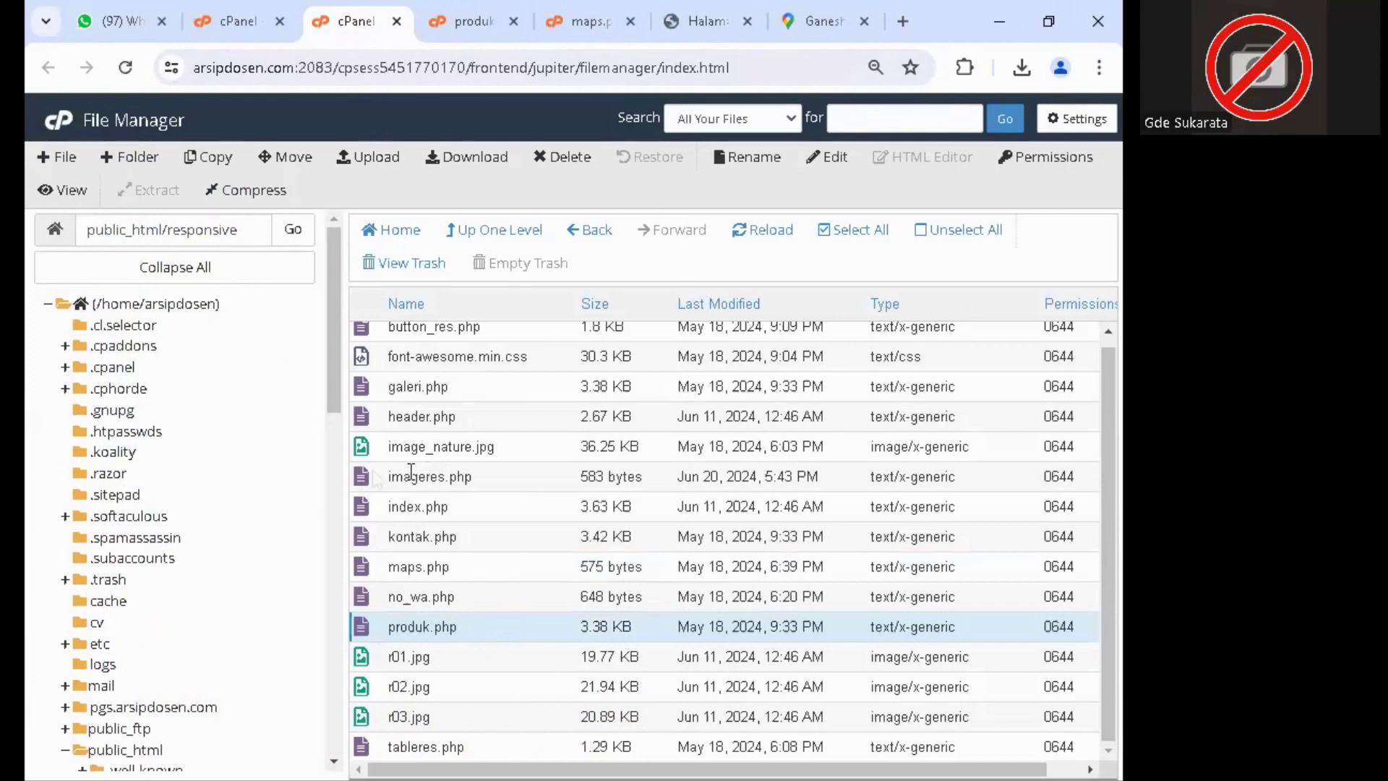
click(363, 478)
right_click(363, 479)
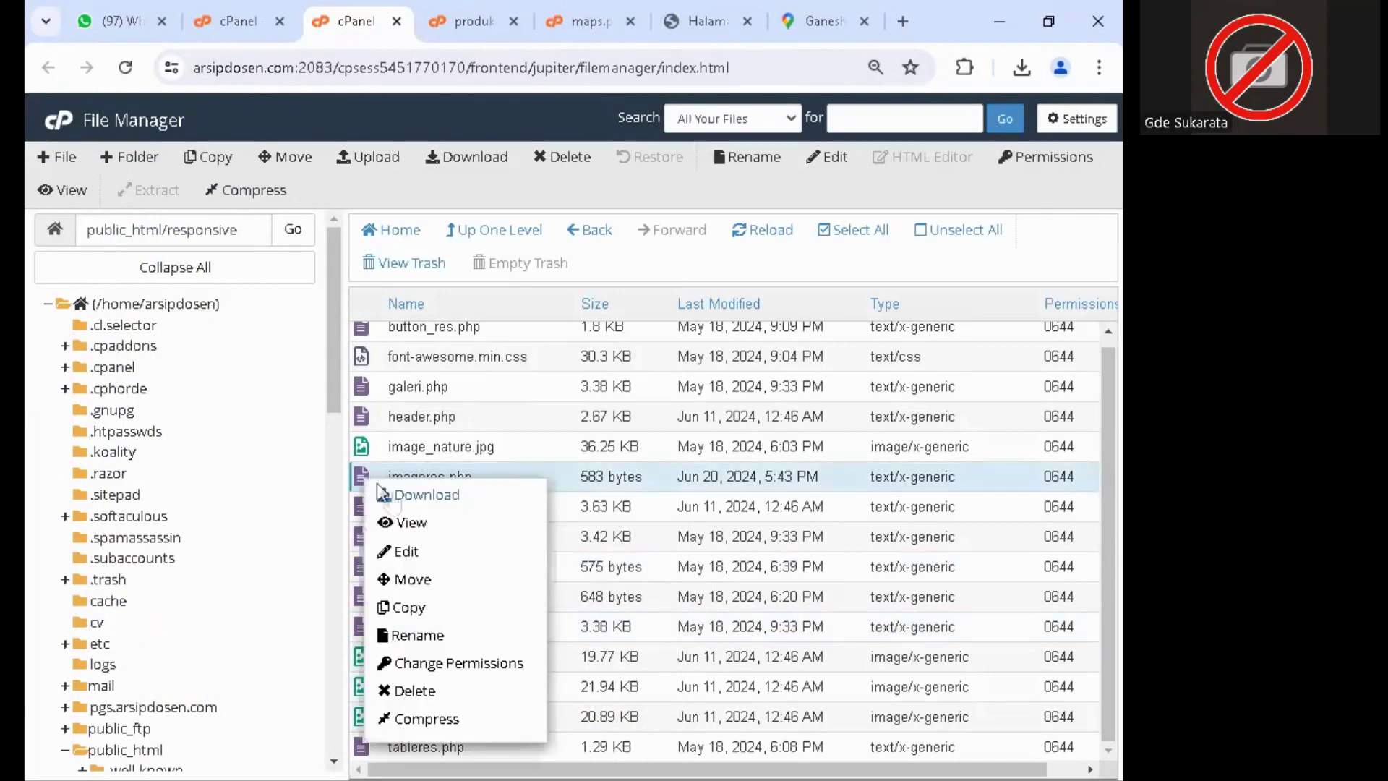
click(427, 551)
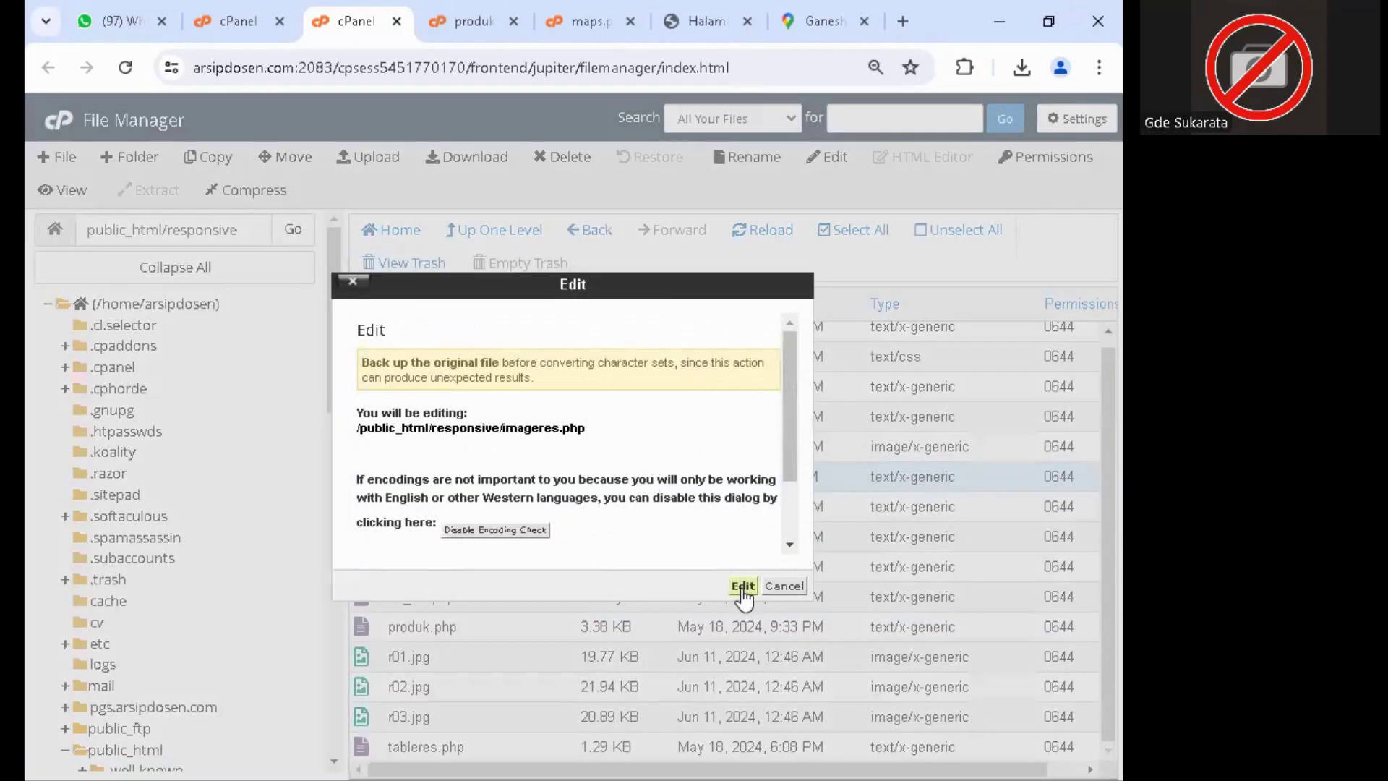
click(741, 582)
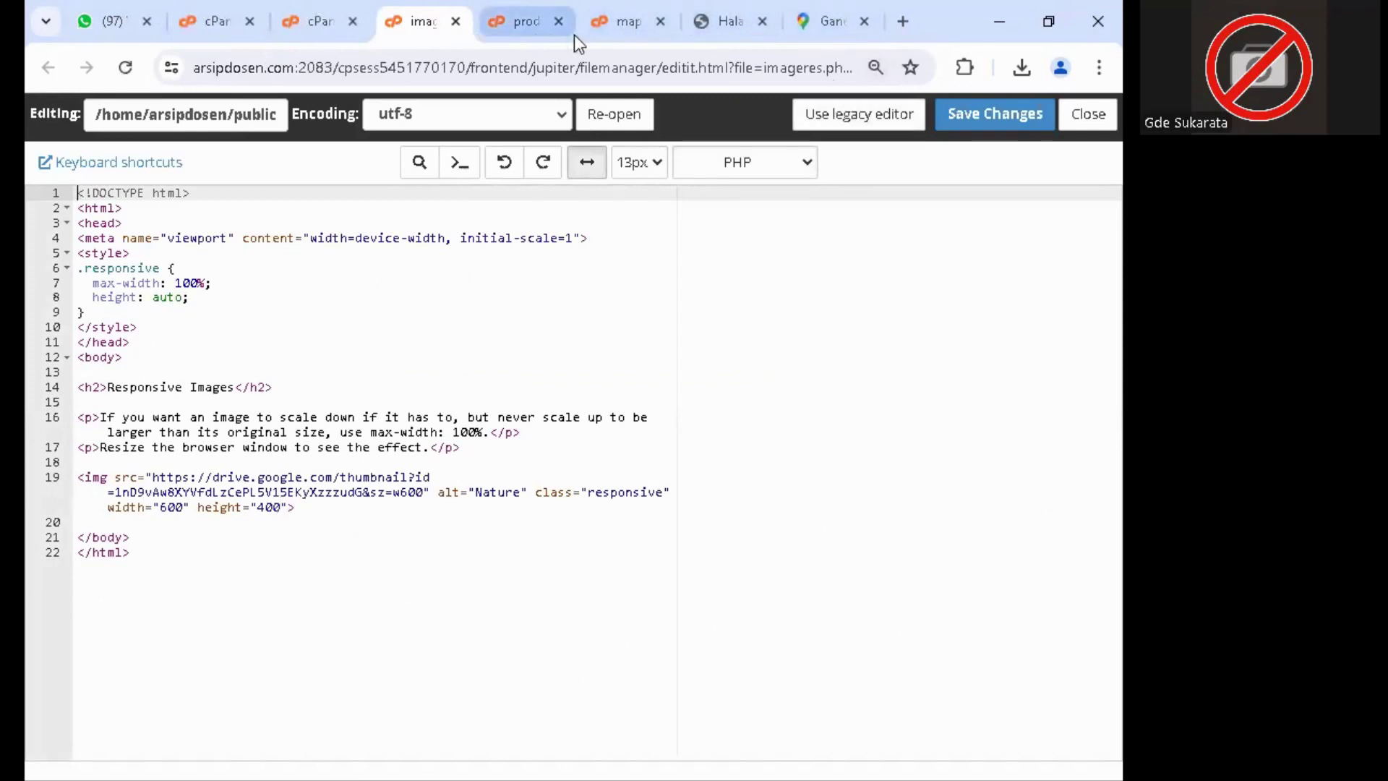
- Go back to the file list and open galeri.php for editing
mouse_move(531, 30)
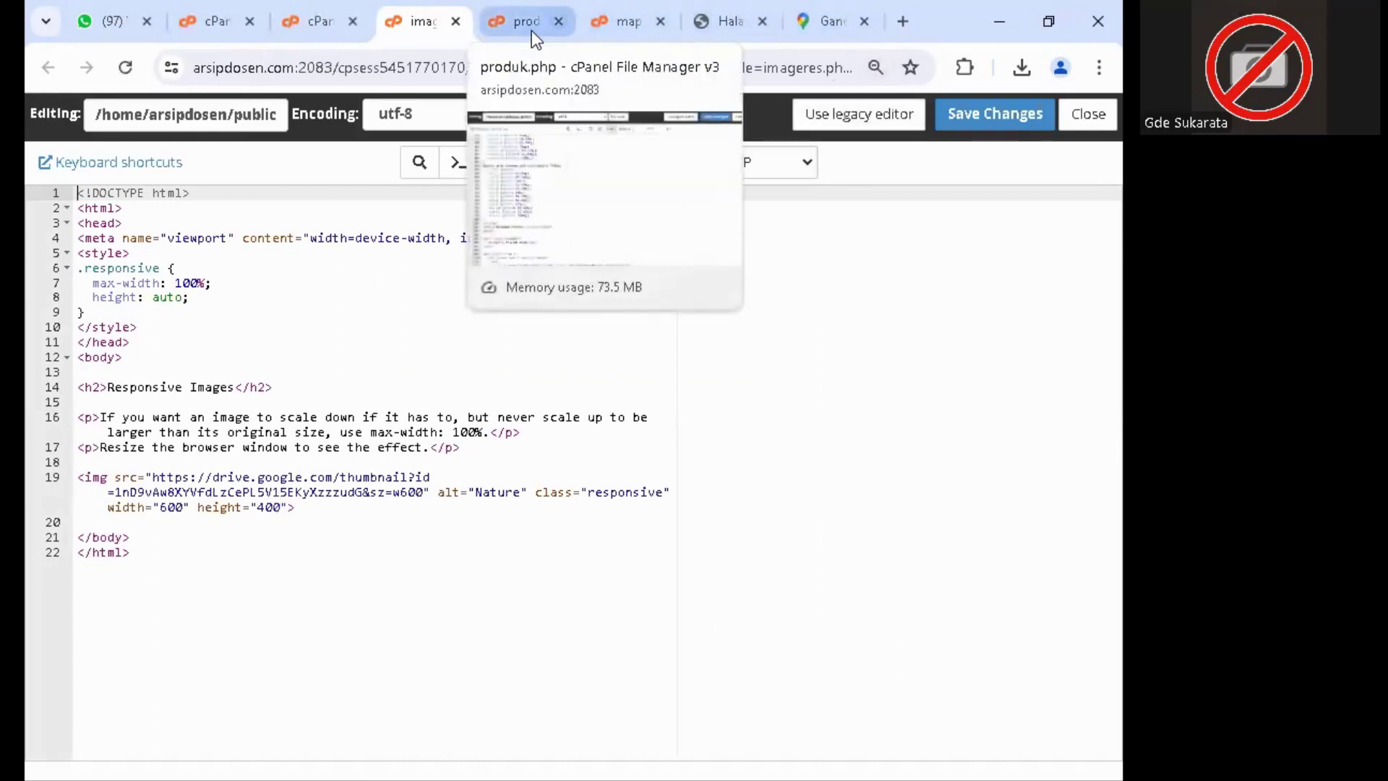
key(ctrl+shift+Tab)
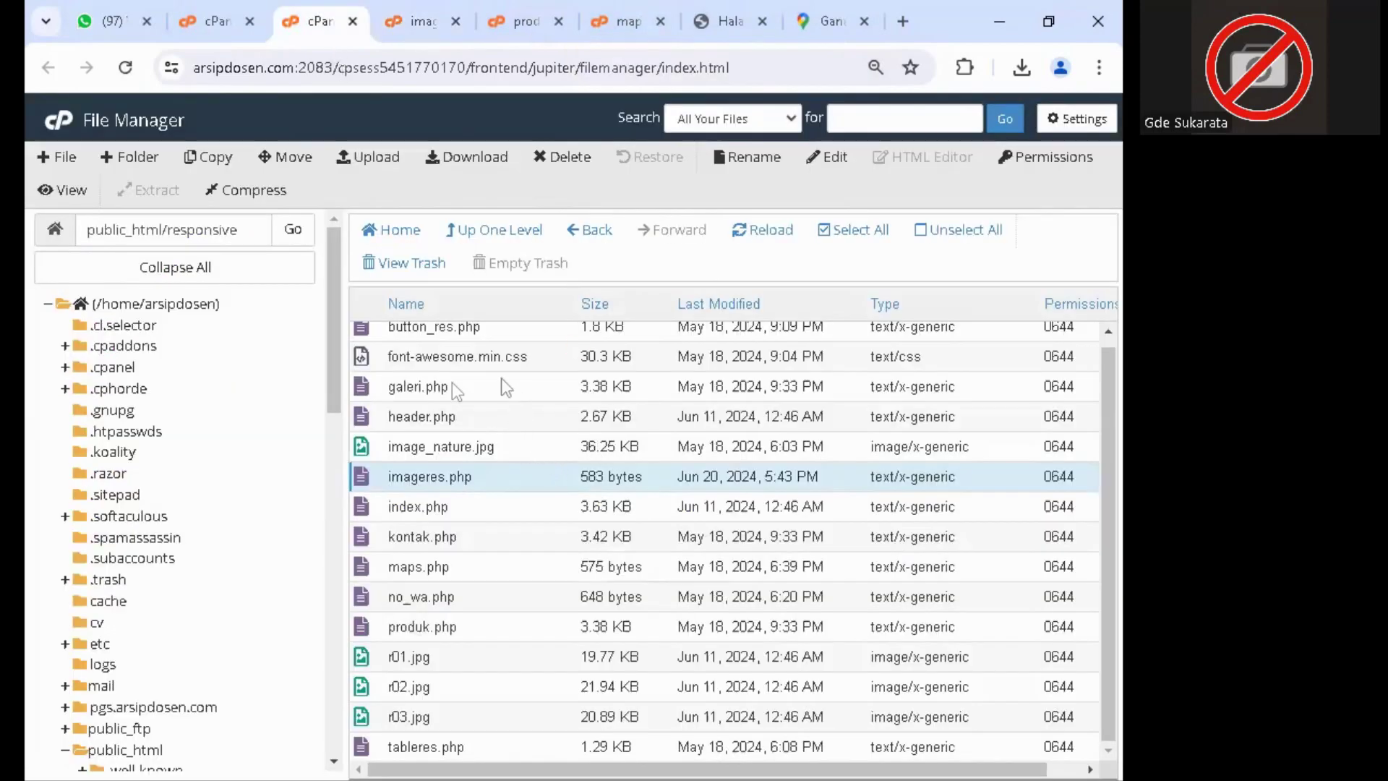
click(362, 388)
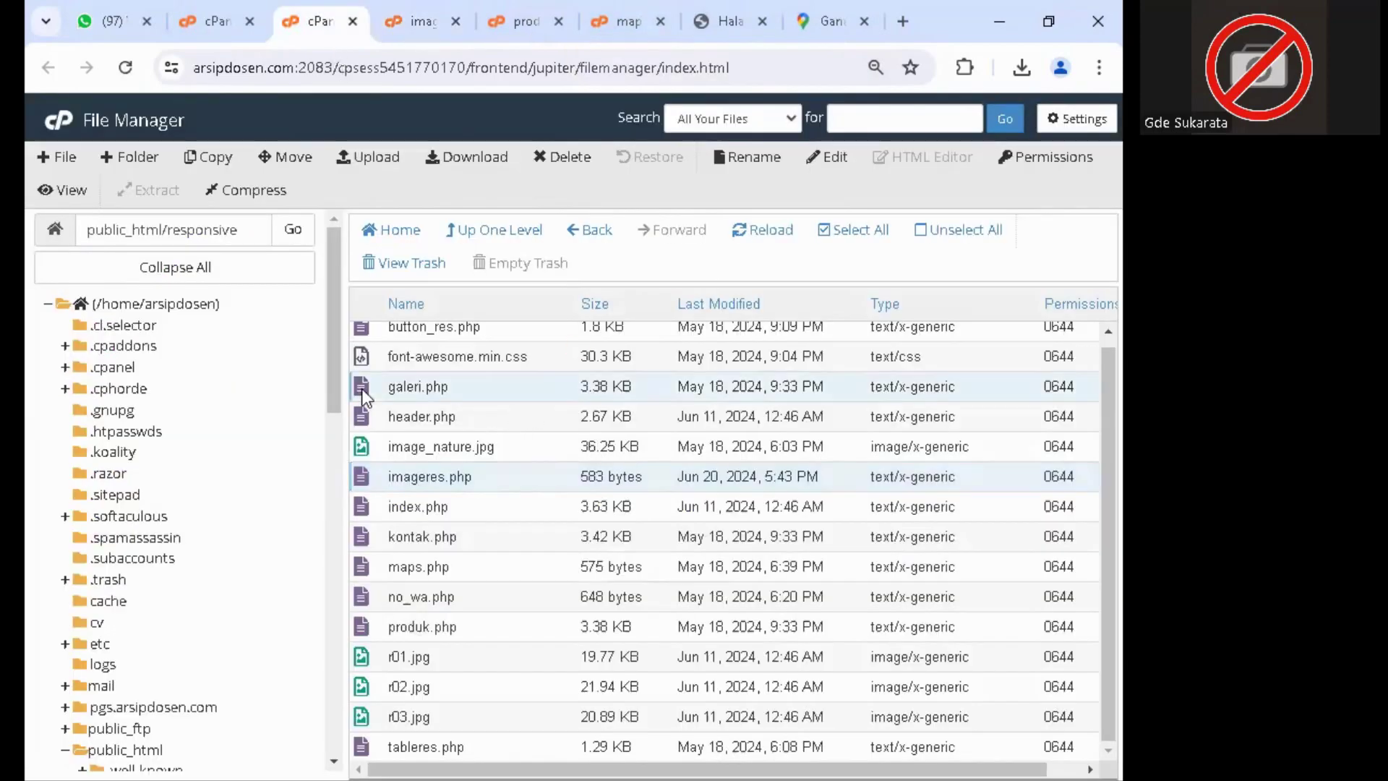
right_click(361, 388)
click(425, 460)
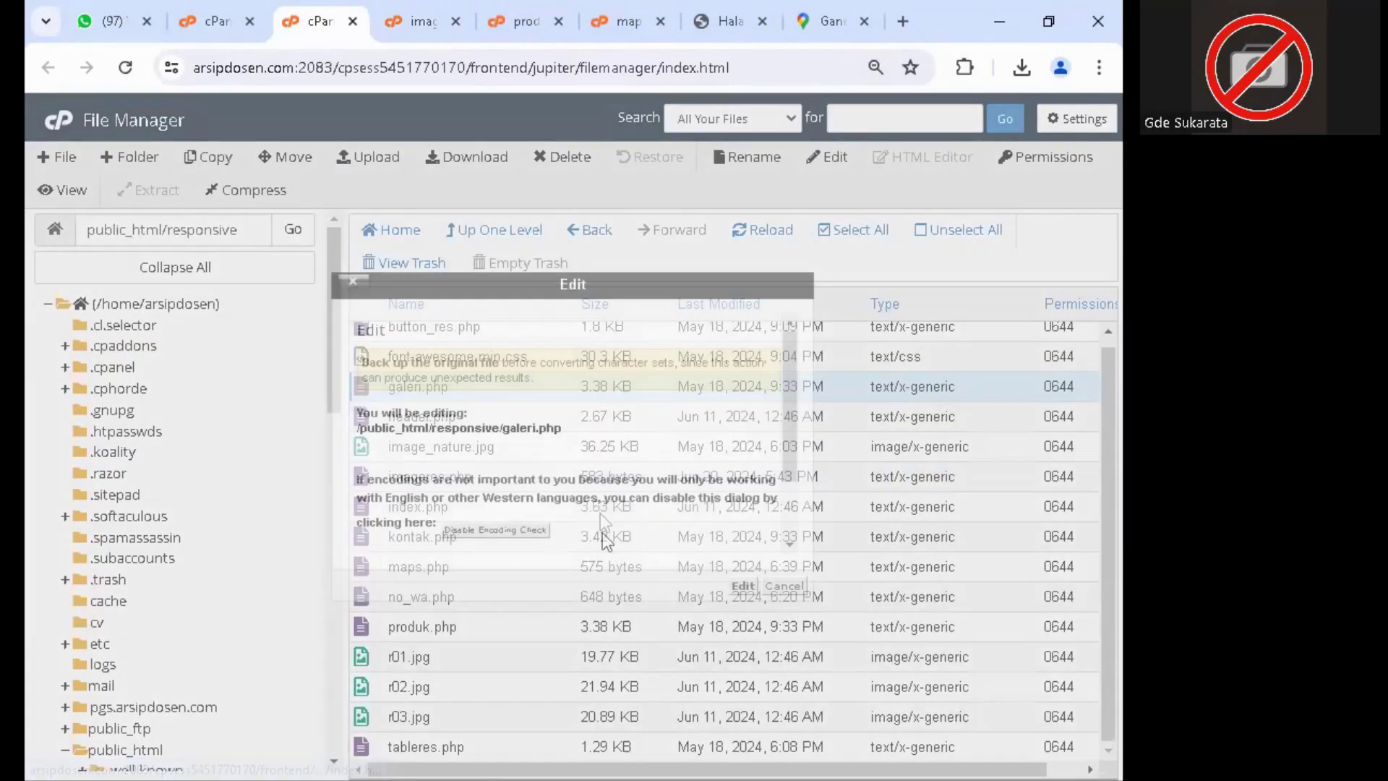
click(742, 585)
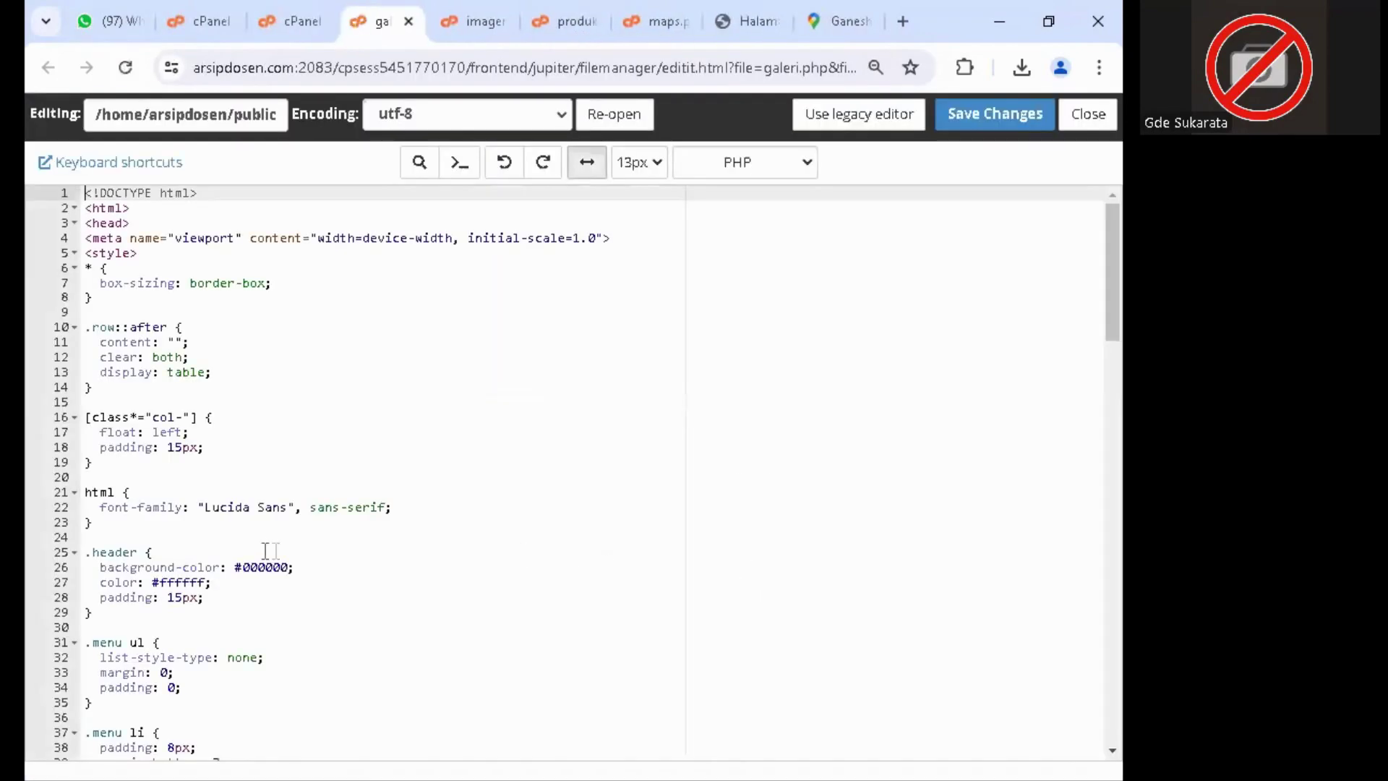
- Look through galeri.php's markup to see which file the Galeri Photo section includes
scroll(426, 603, down, 12)
scroll(426, 602, down, 6)
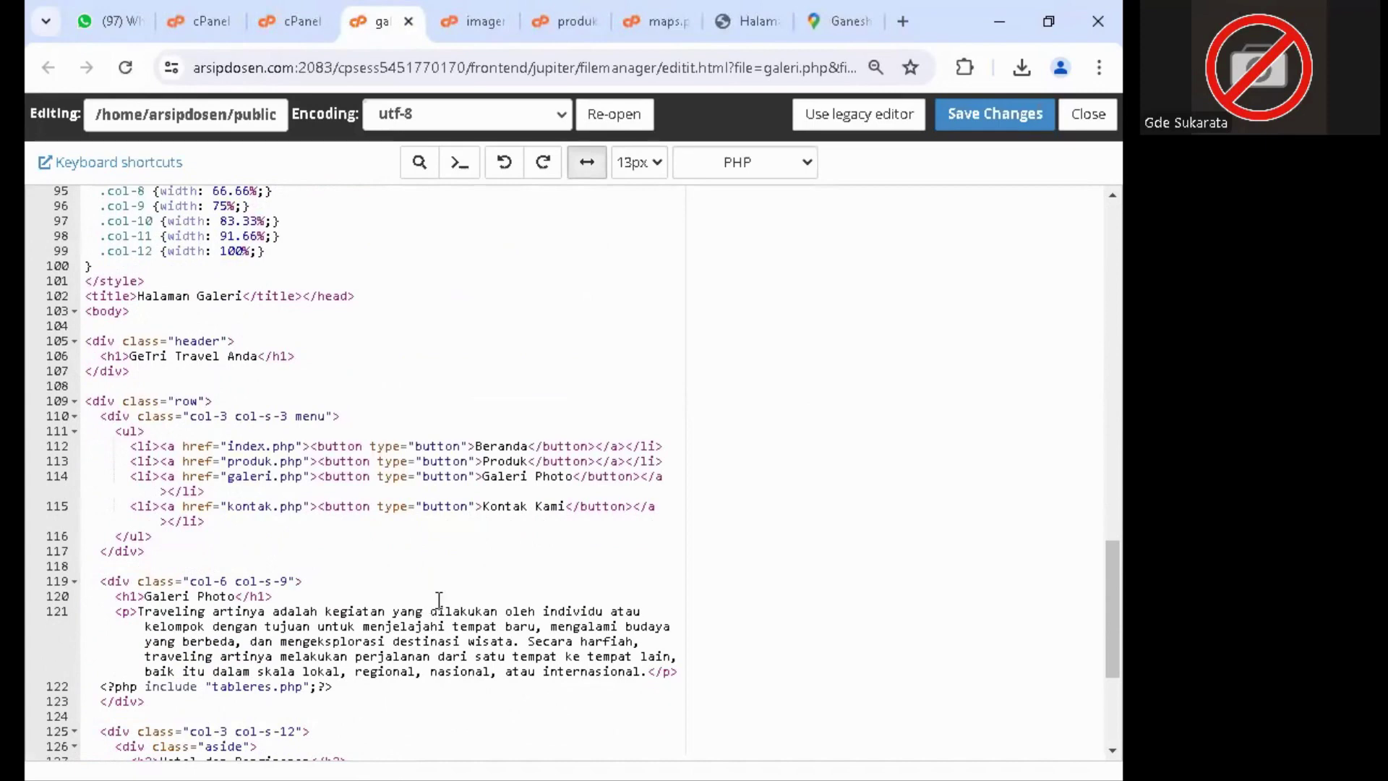
scroll(474, 580, down, 1)
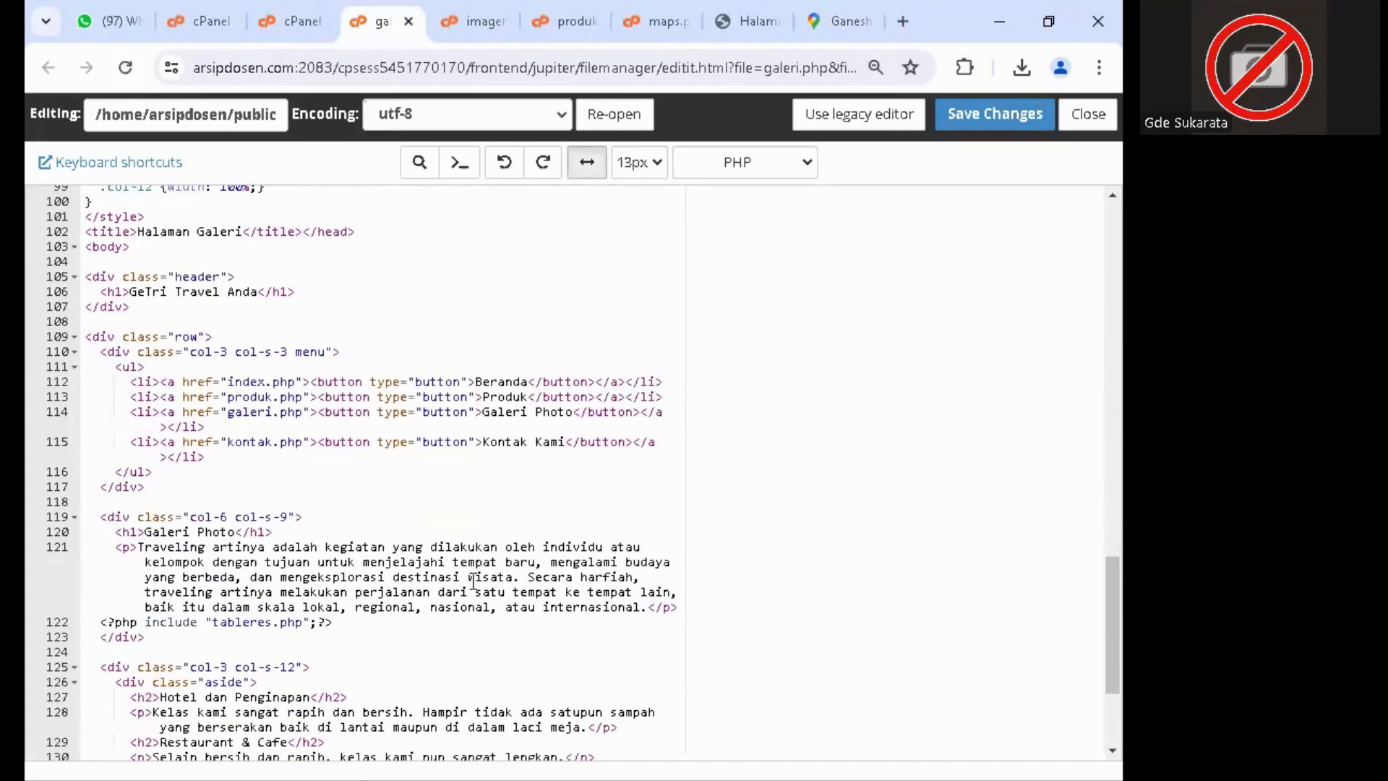
scroll(474, 580, down, 3)
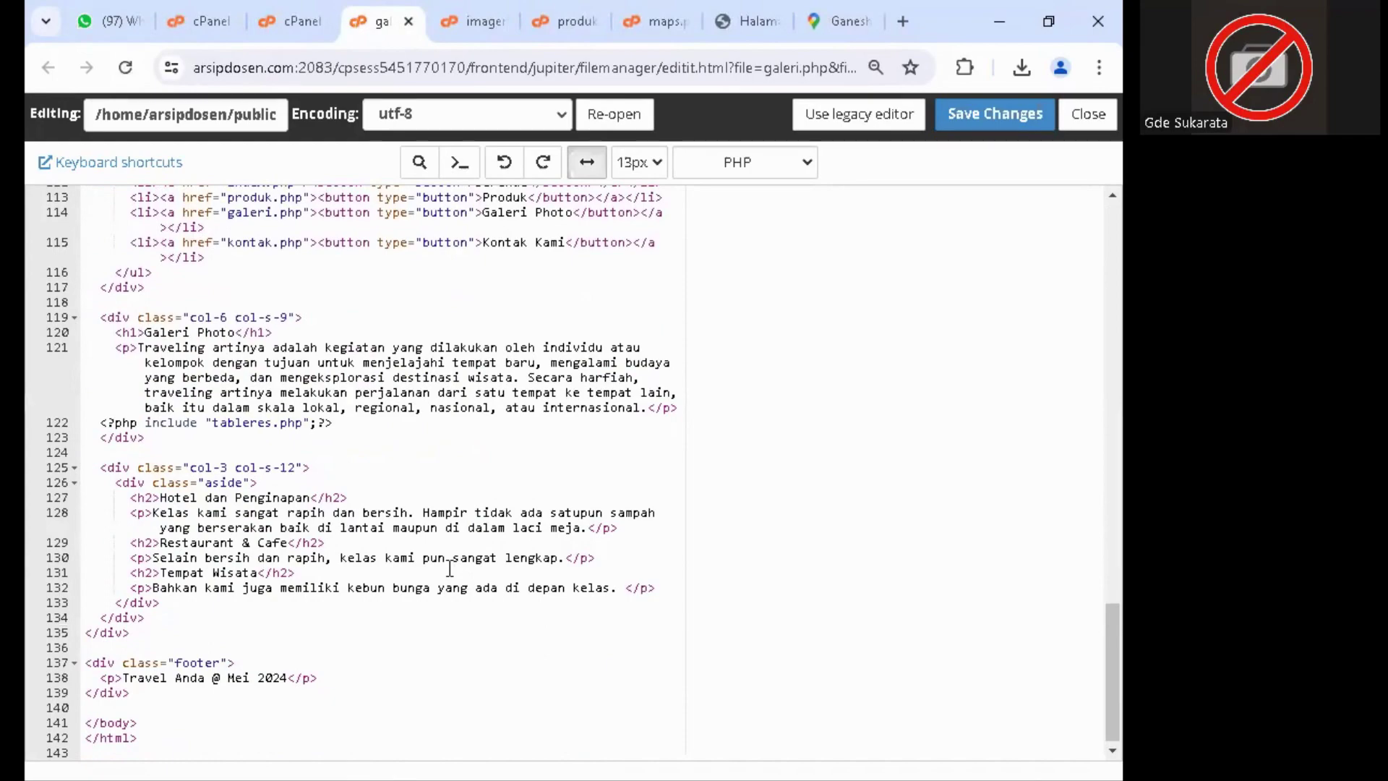
scroll(450, 569, up, 13)
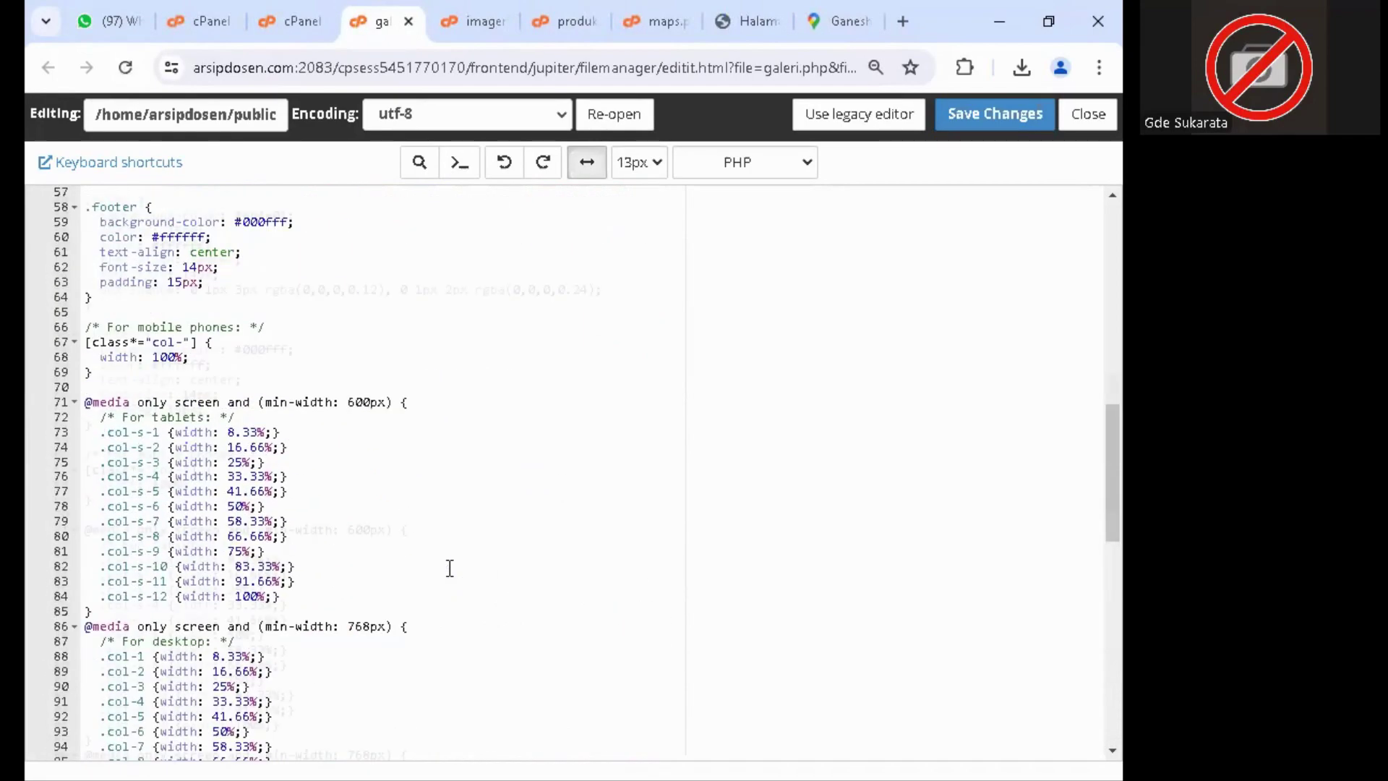
scroll(449, 569, up, 14)
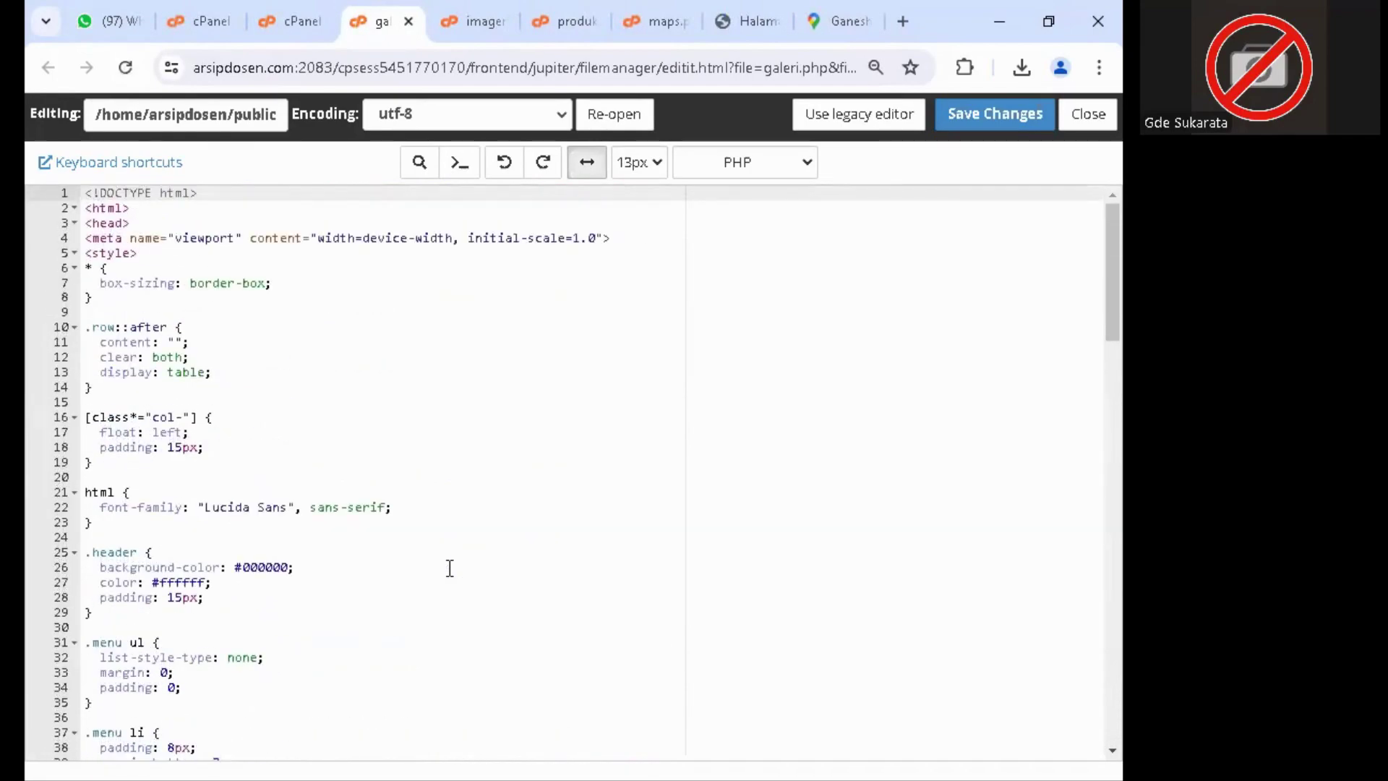
scroll(450, 569, down, 1)
scroll(450, 569, up, 1)
- Look over the open imageres.php and produk.php files and return to maps.php
click(450, 35)
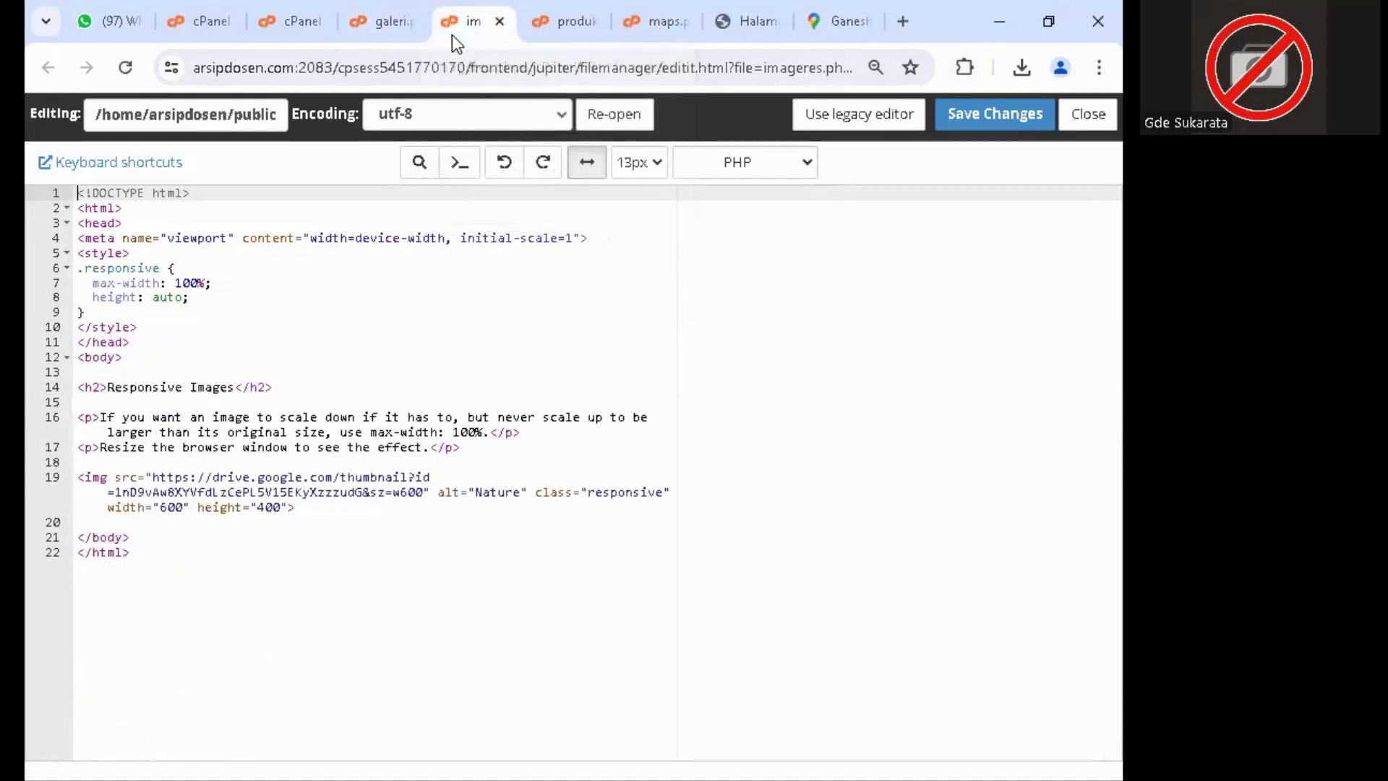
click(571, 32)
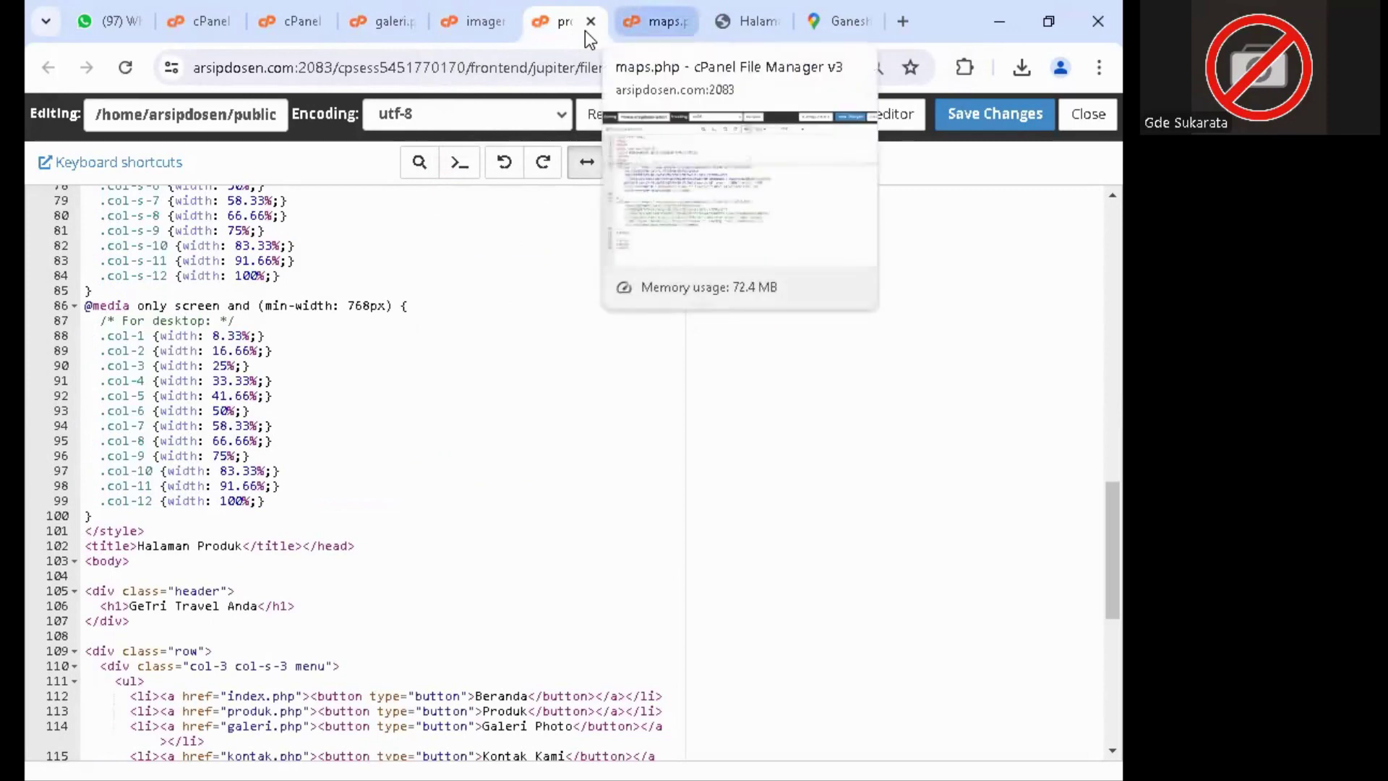
click(648, 26)
key(ctrl+9)
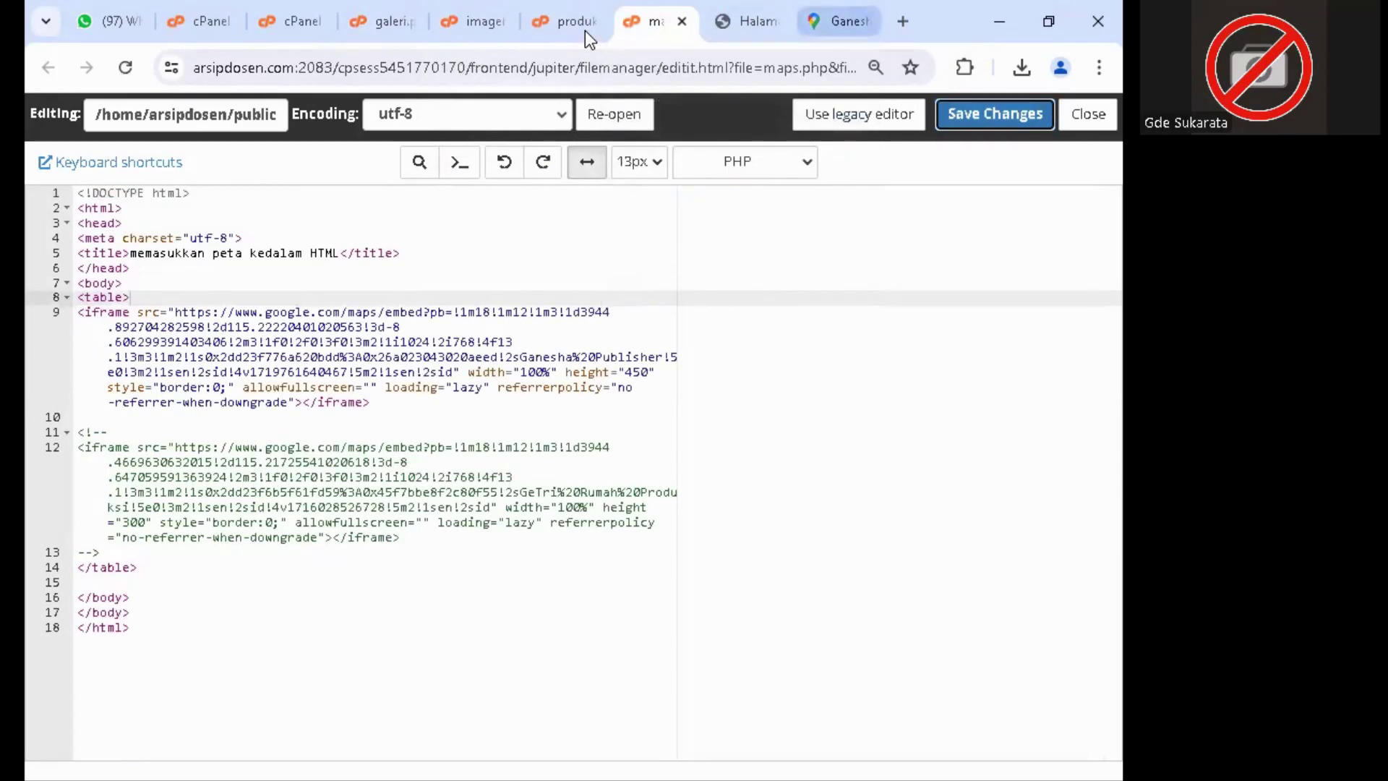
- Search Google for "coding tabel html" in a new tab
key(ctrl+t)
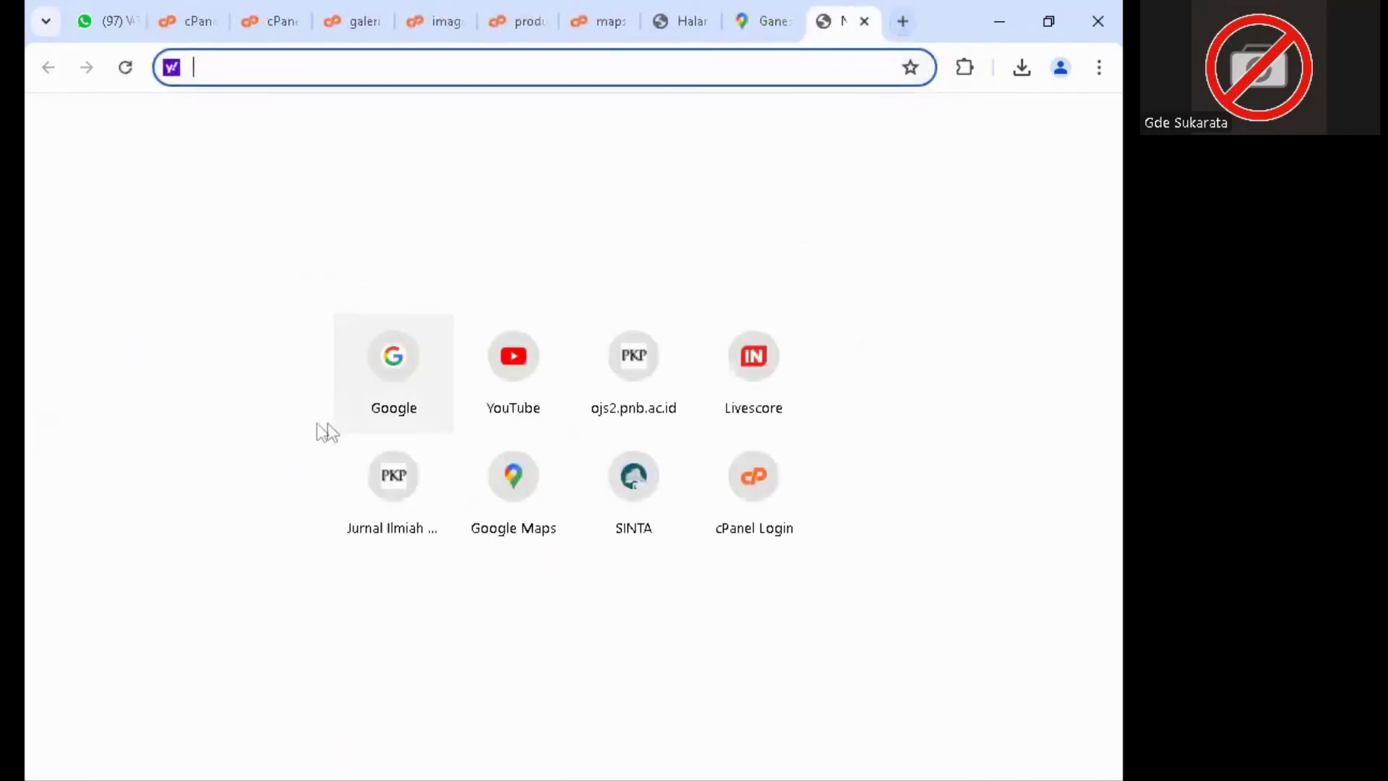
click(393, 366)
click(421, 357)
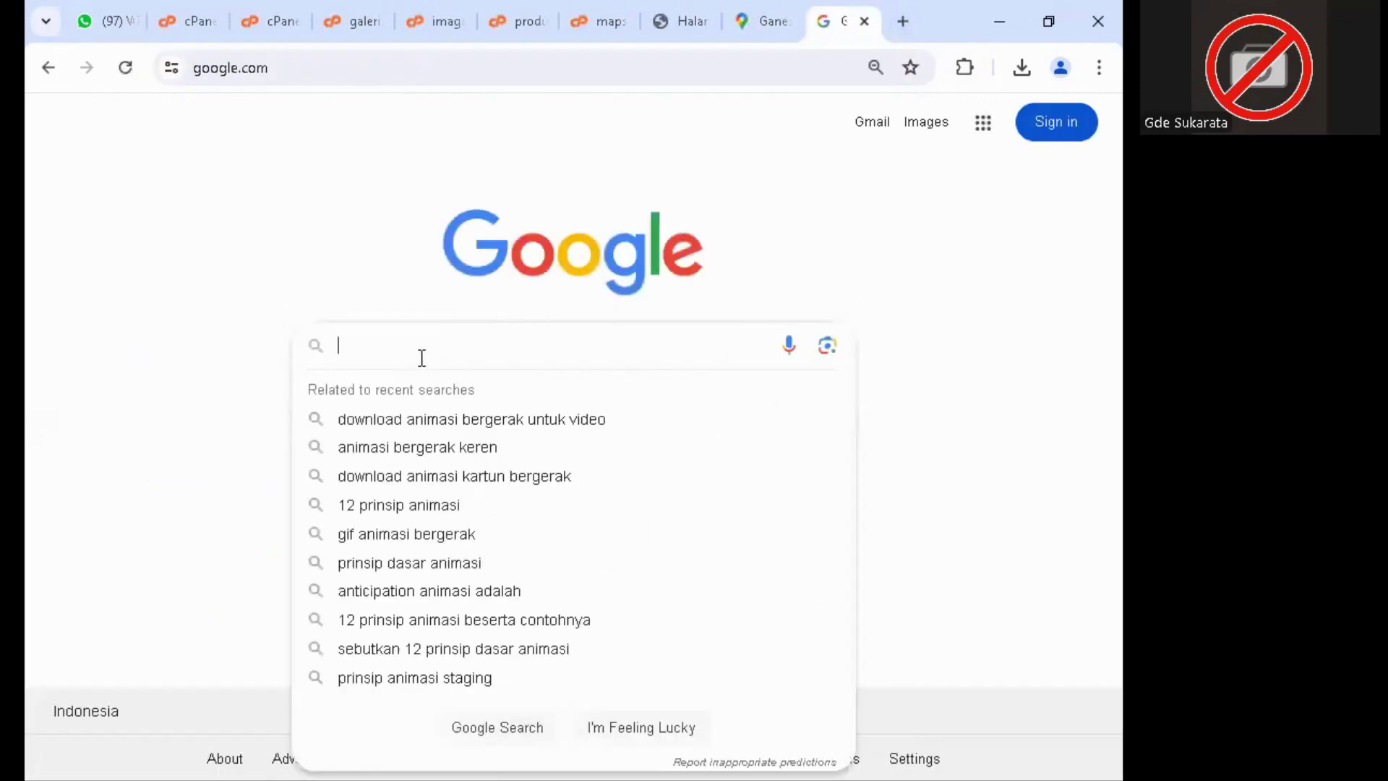
text(codin)
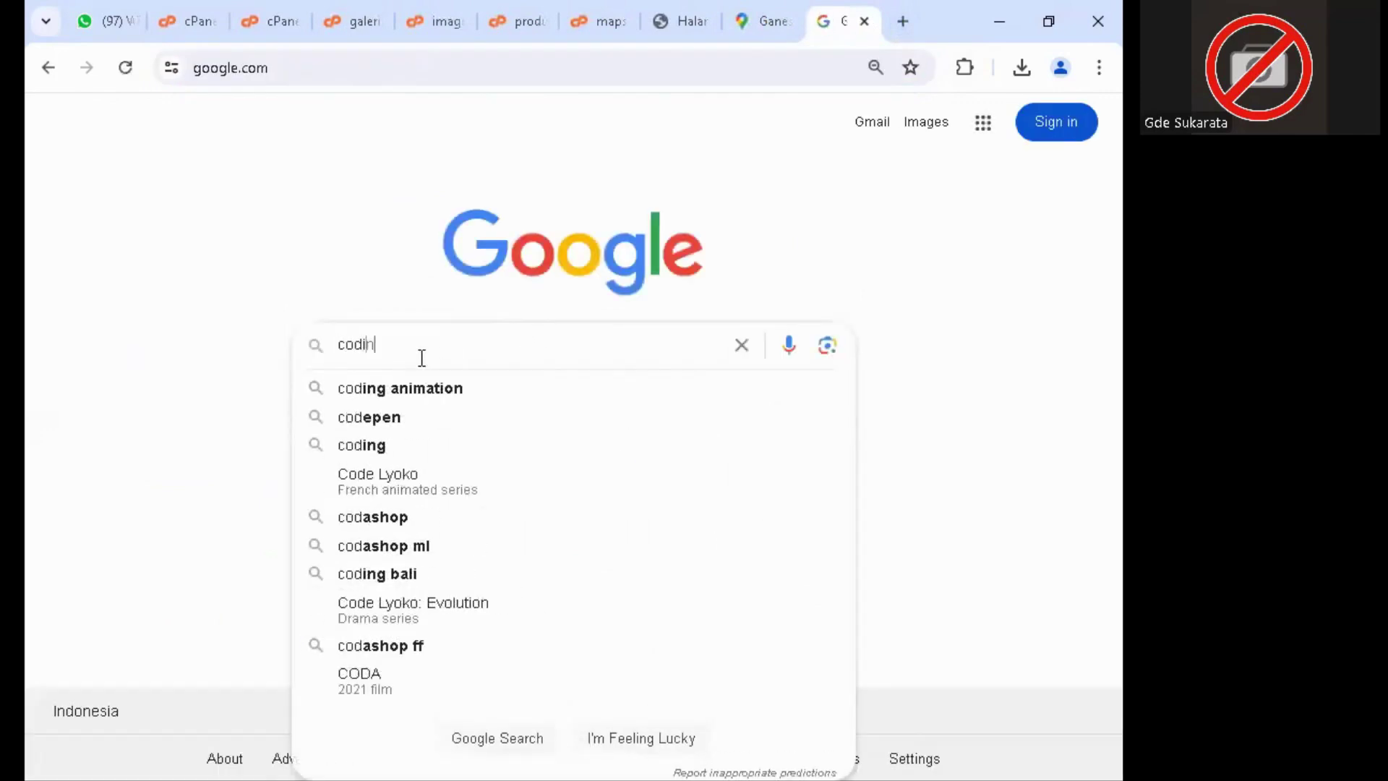
text(g t)
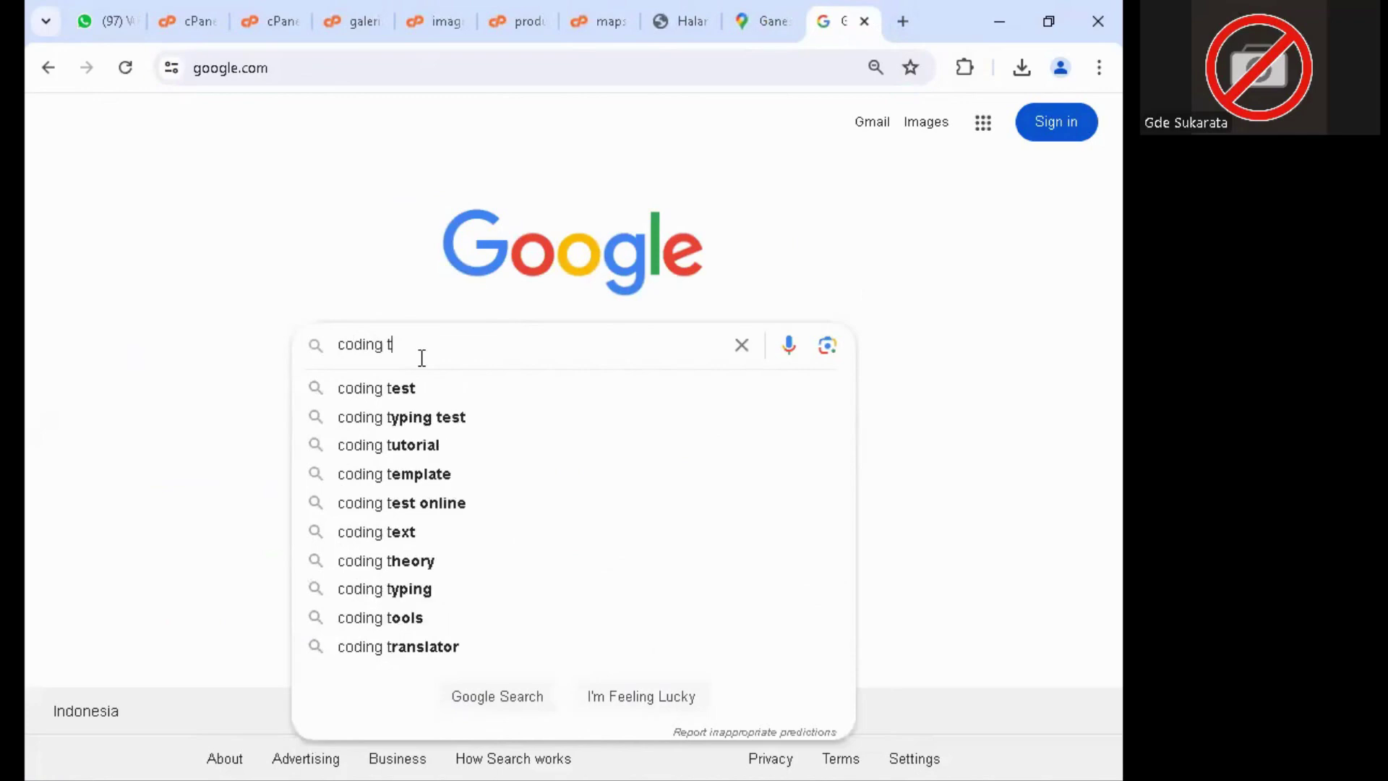
text(abel html)
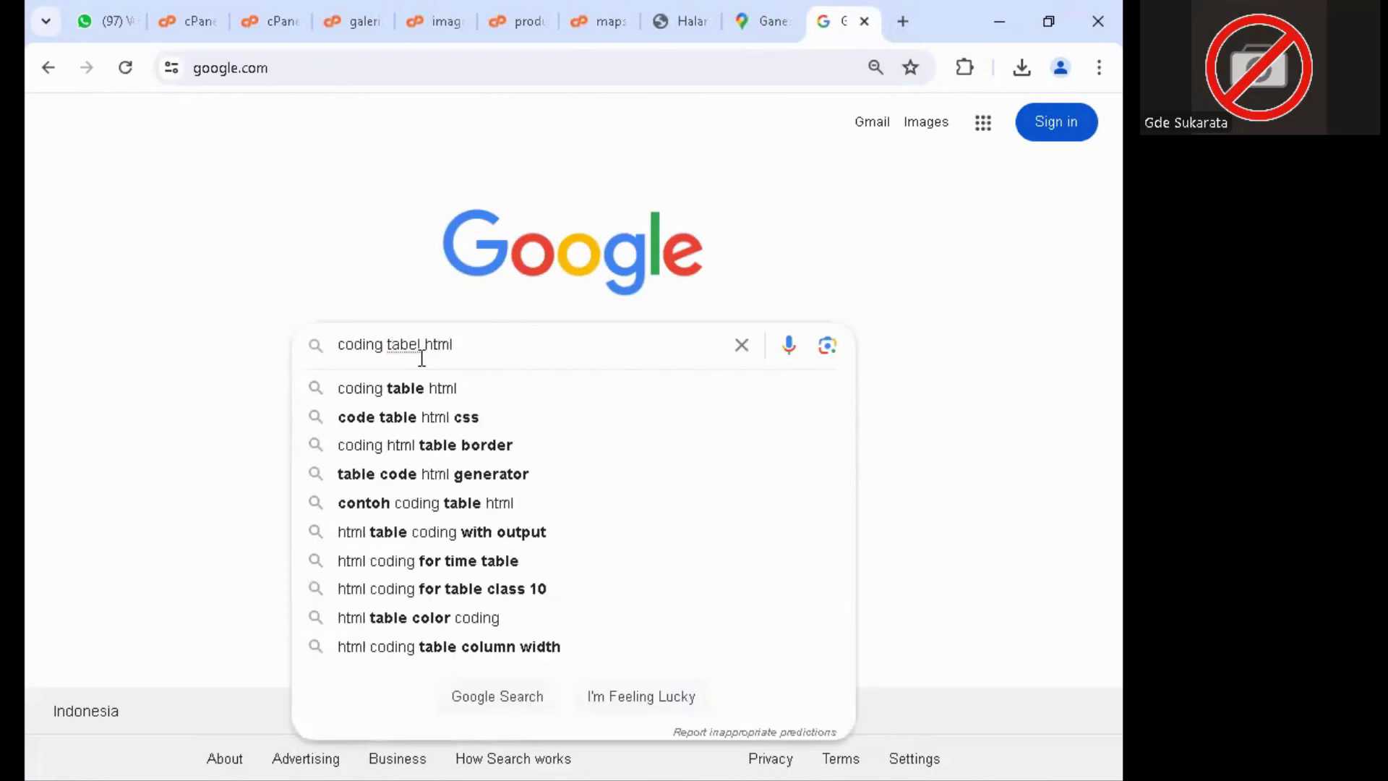
key(Return)
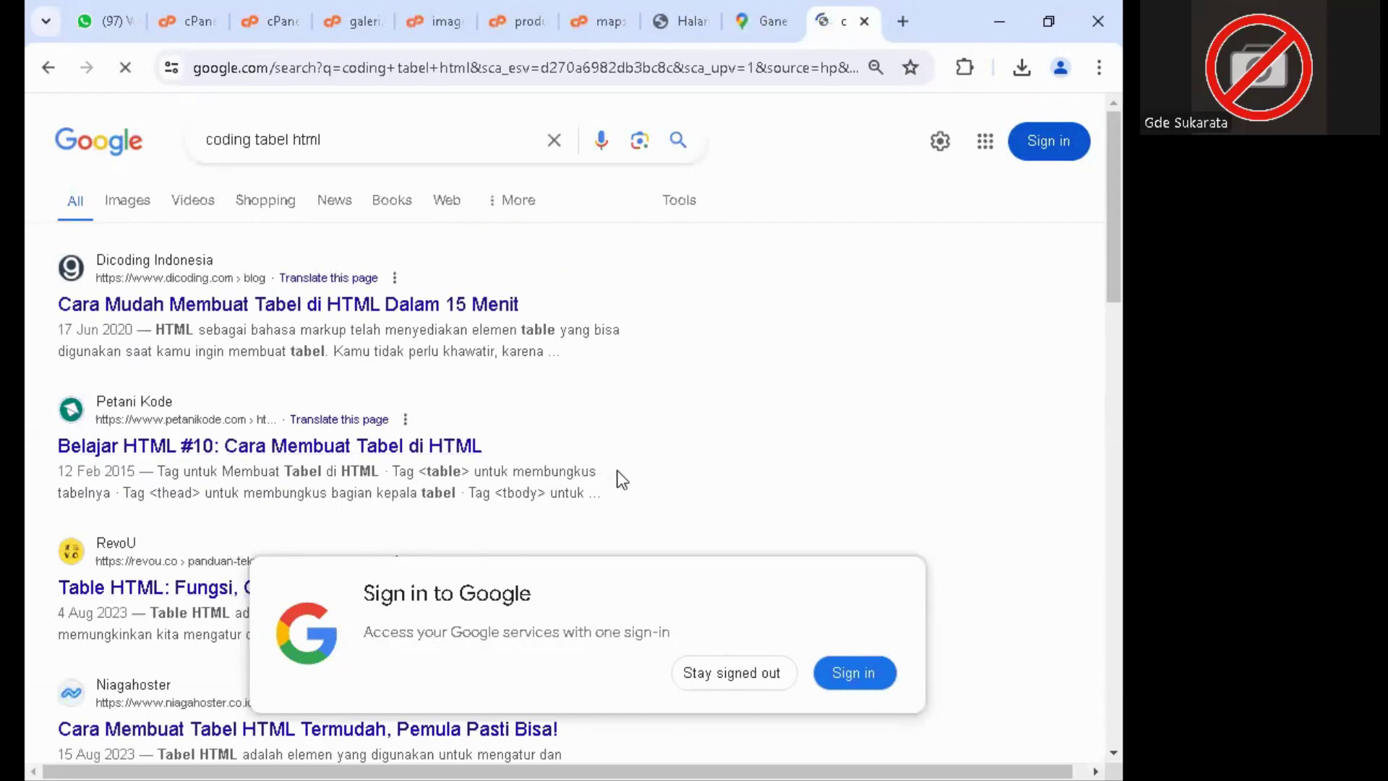
- Open Dicoding's article "Cara Mudah Membuat Tabel di HTML Dalam 15 Menit" in a new tab and read which elements build a table
right_click(402, 310)
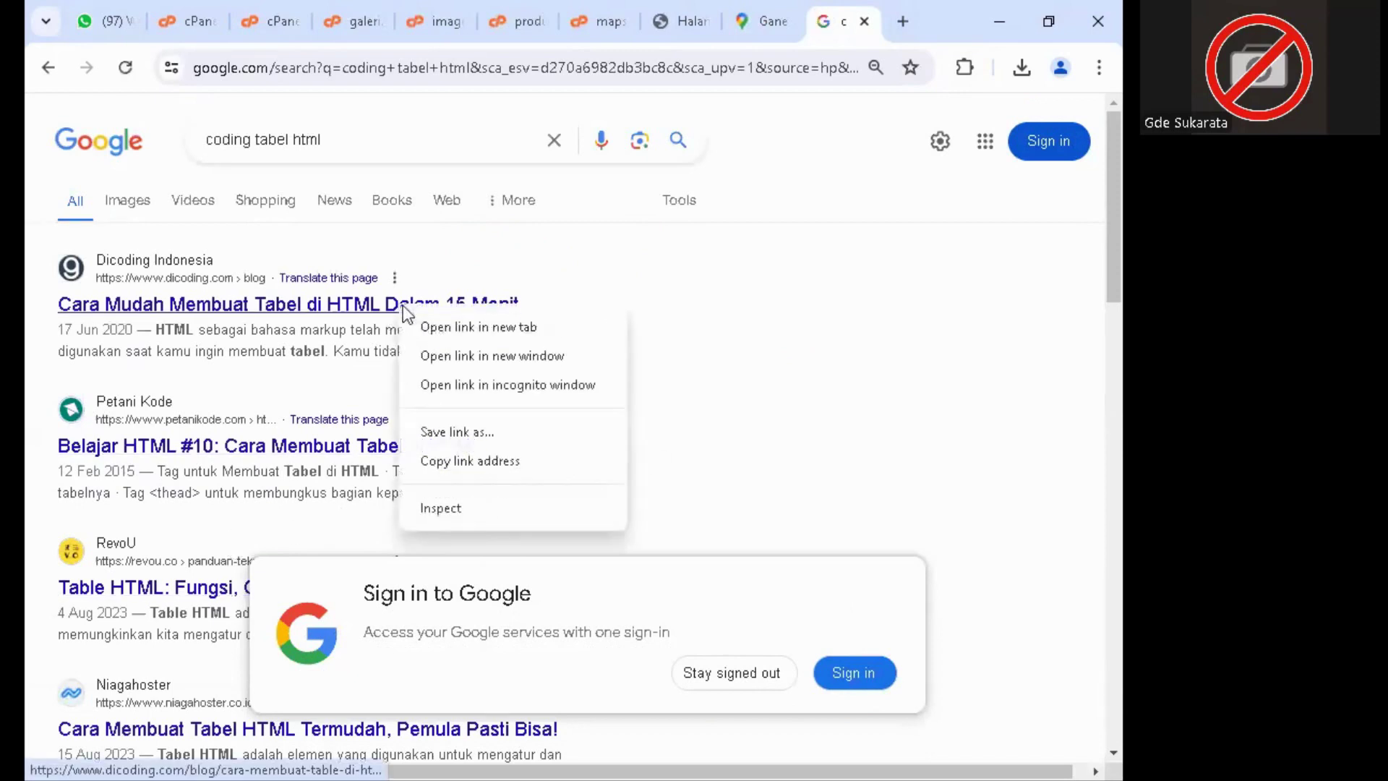
click(467, 324)
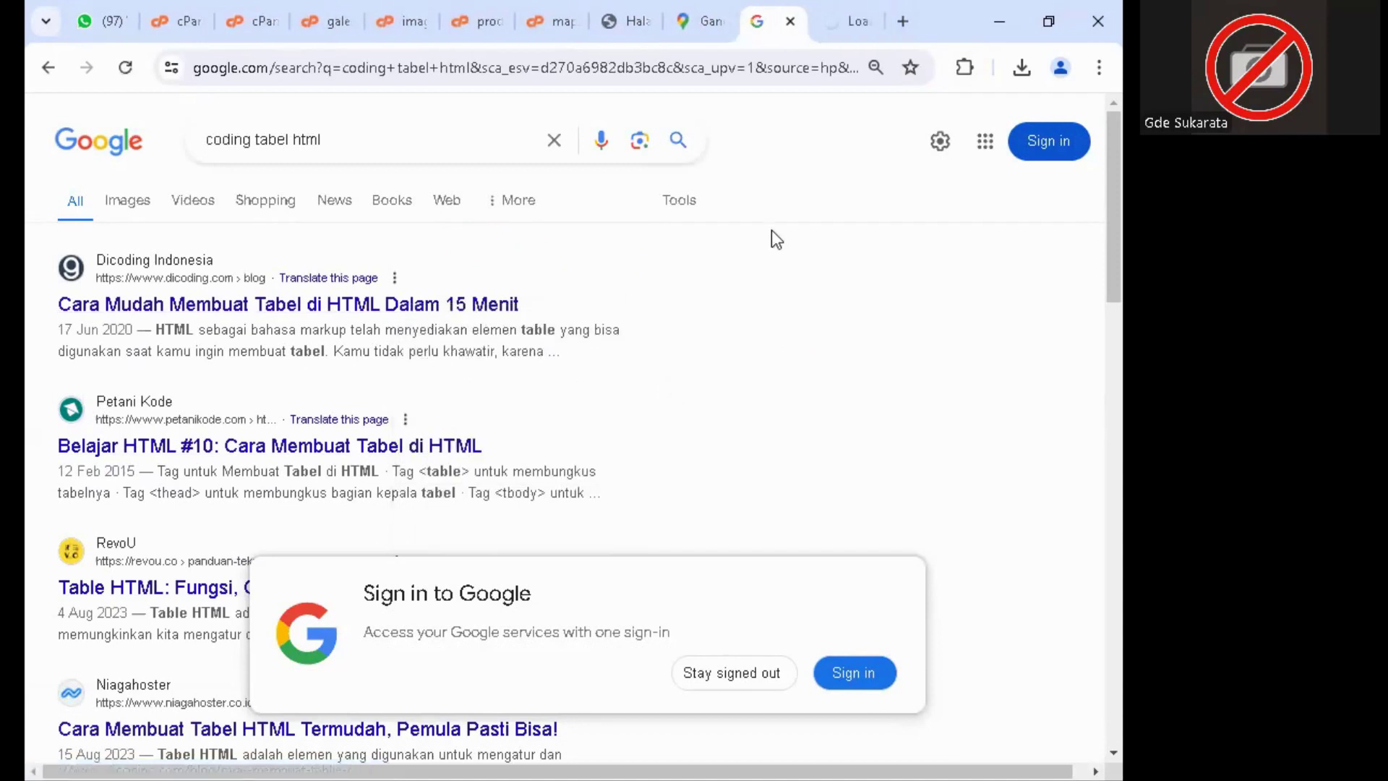
click(727, 676)
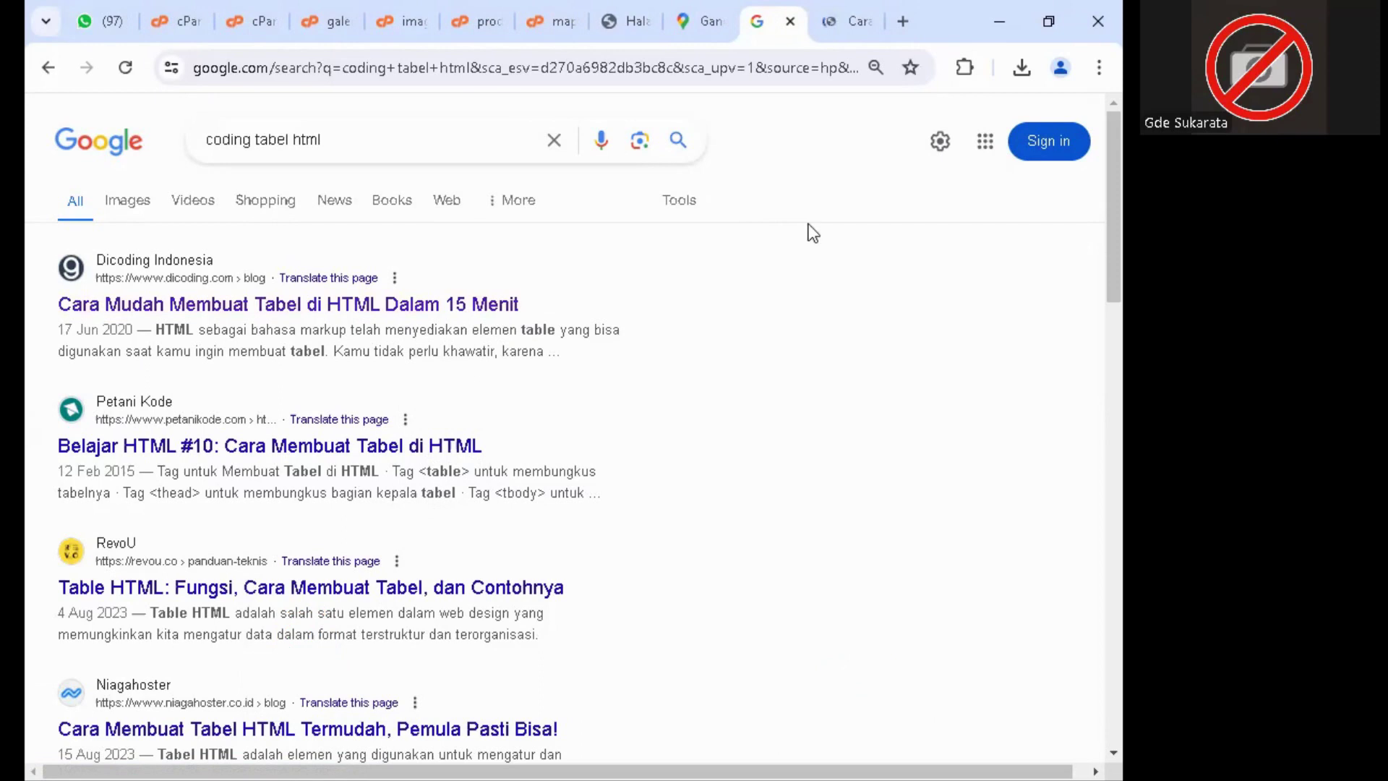
click(847, 32)
scroll(795, 511, down, 12)
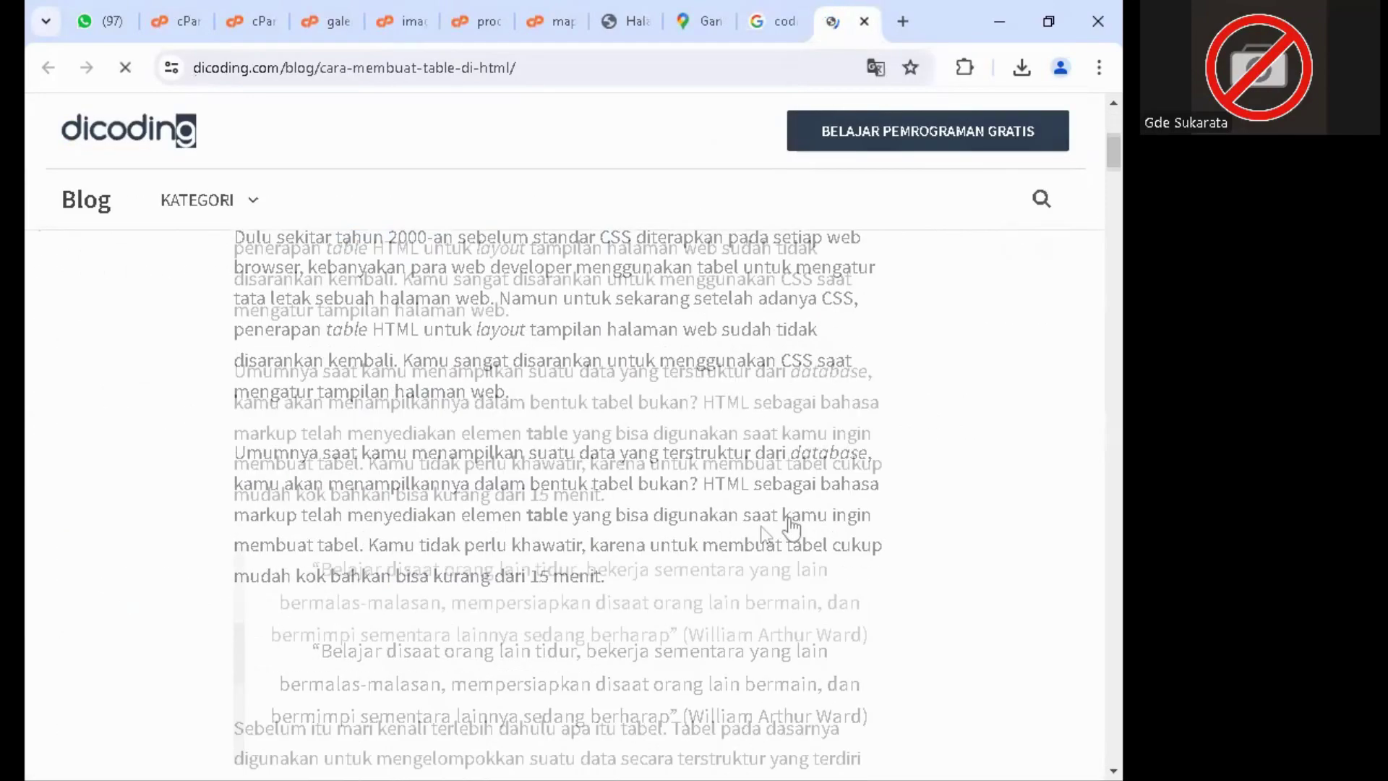
scroll(634, 447, down, 5)
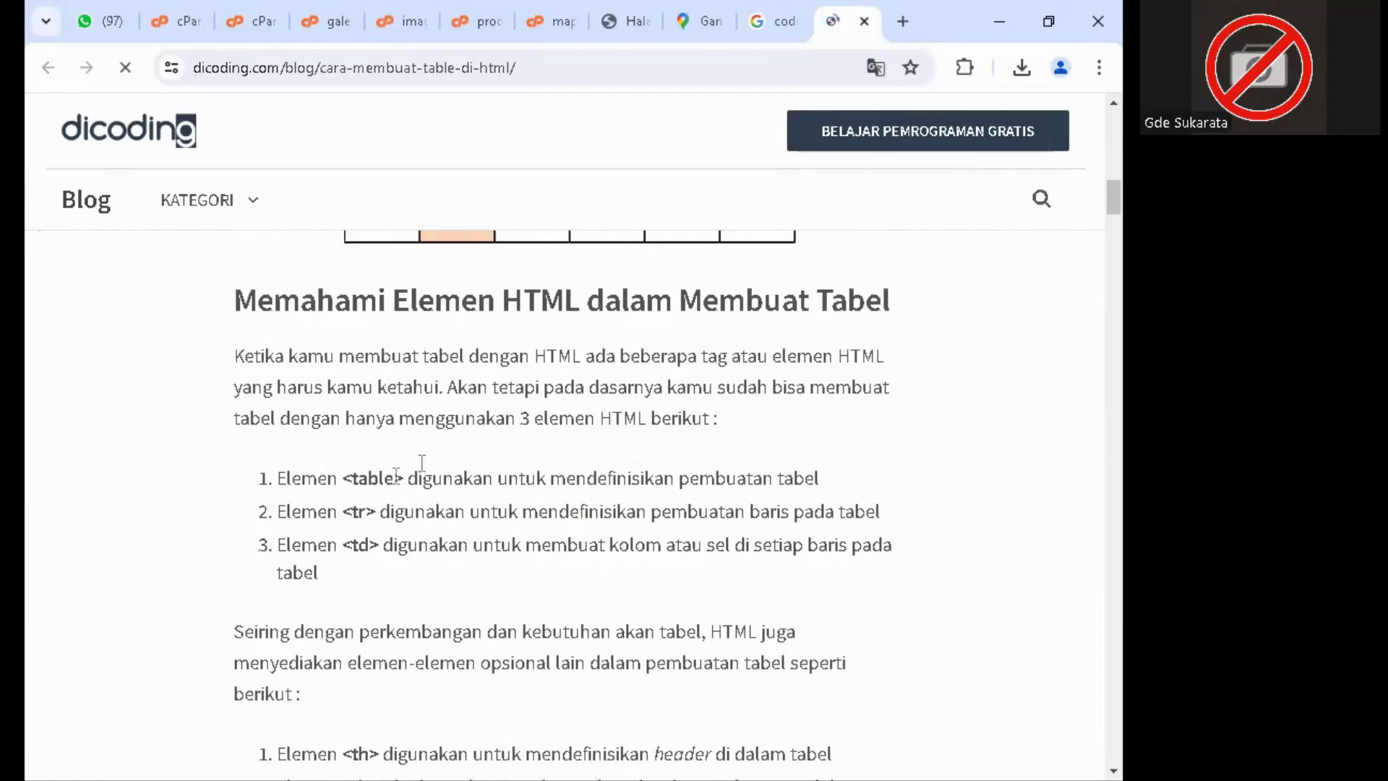
scroll(750, 493, down, 3)
scroll(750, 493, up, 10)
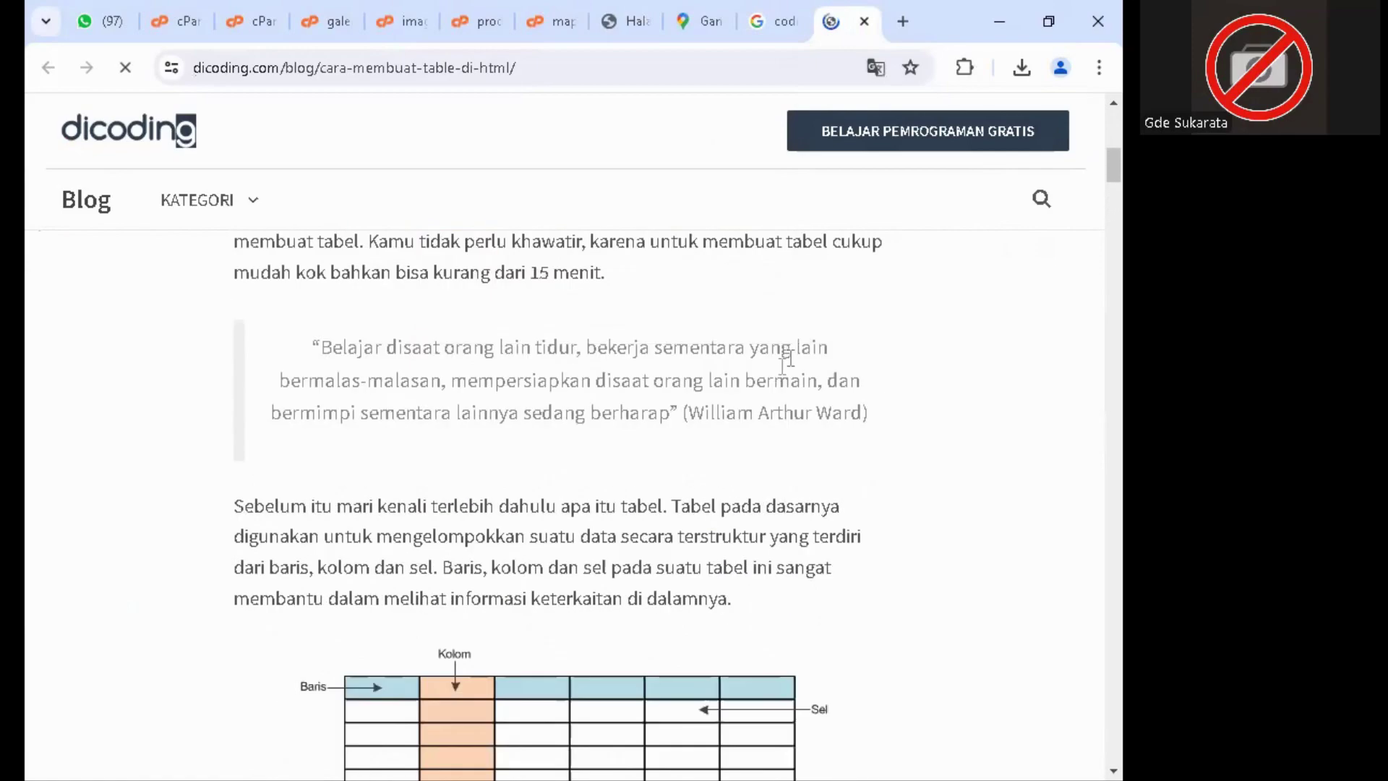
scroll(848, 249, up, 2)
- Close the Dicoding article, the search results and the Google Maps page, and return to maps.php
key(ctrl+w)
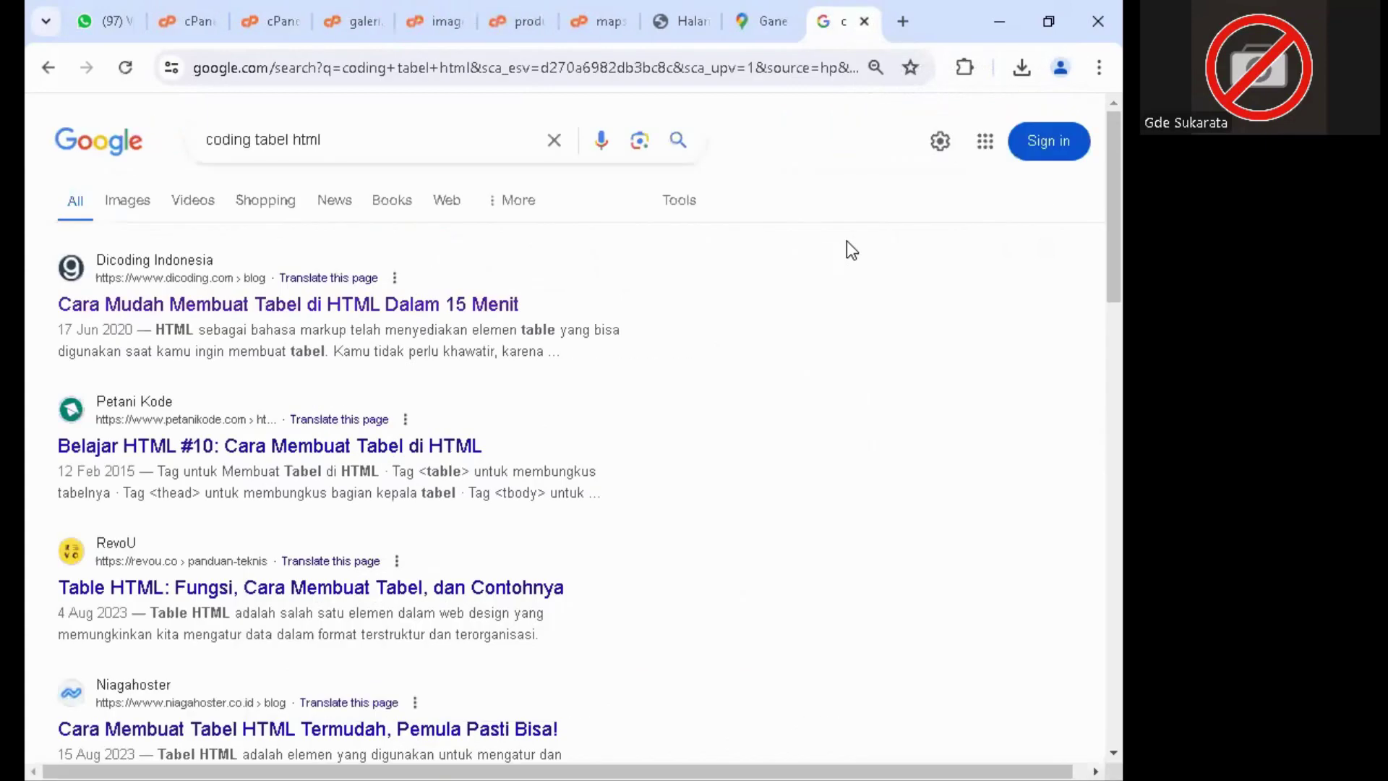
key(ctrl+w)
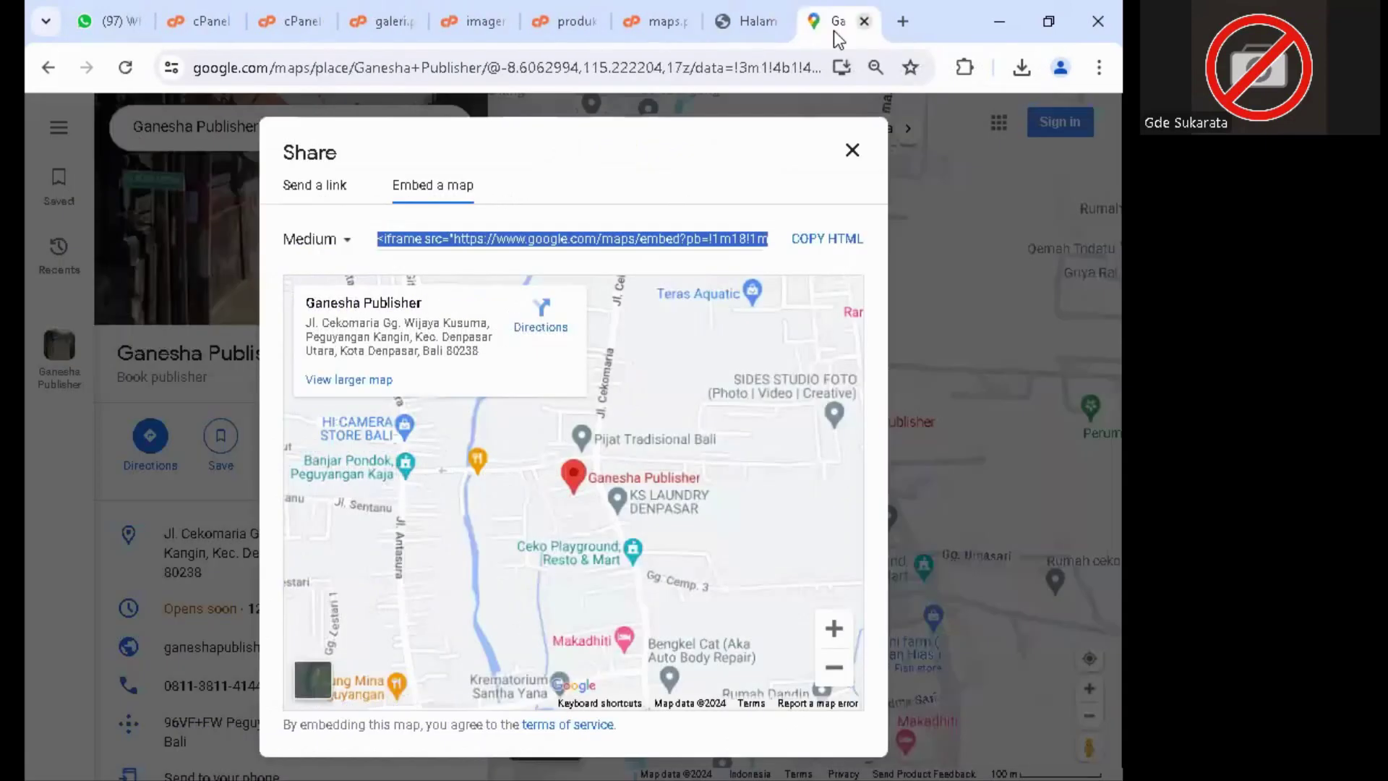
key(ctrl+w)
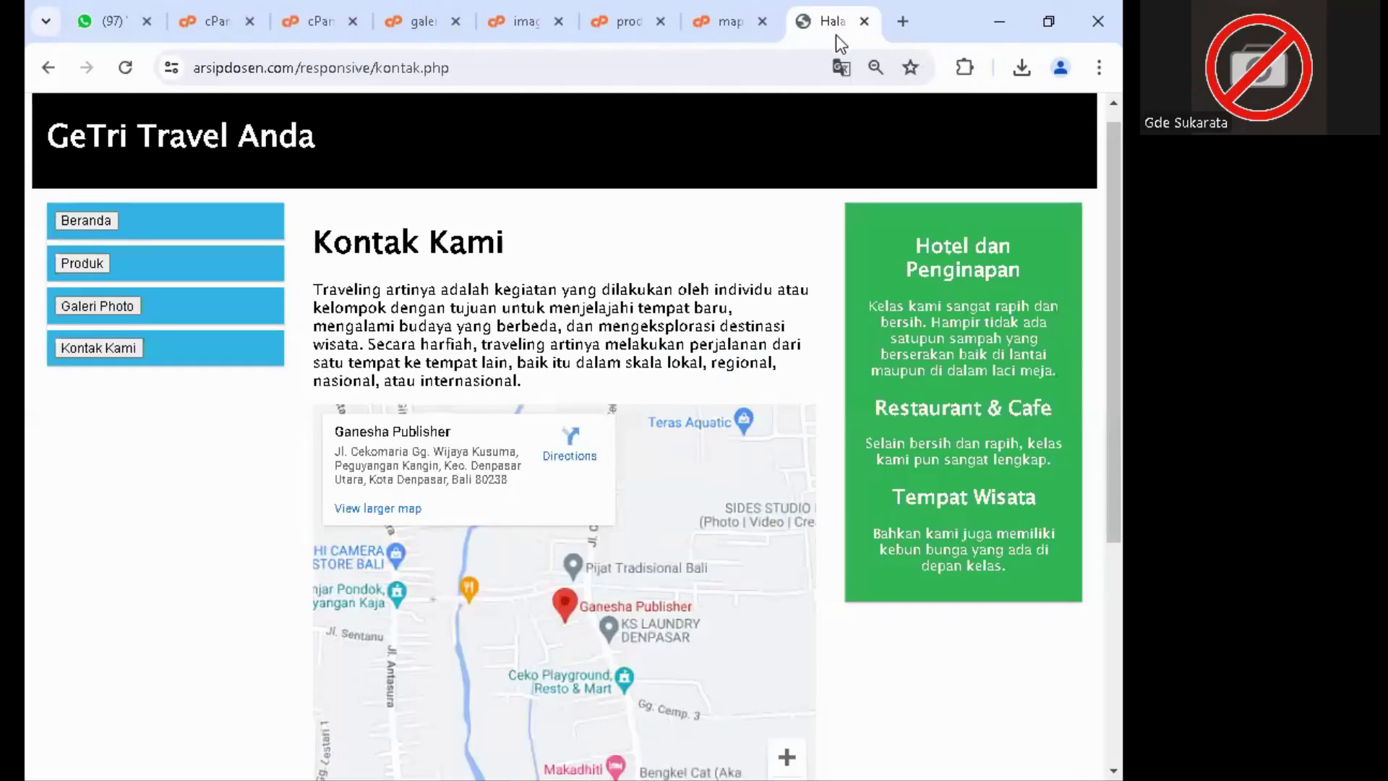
click(740, 31)
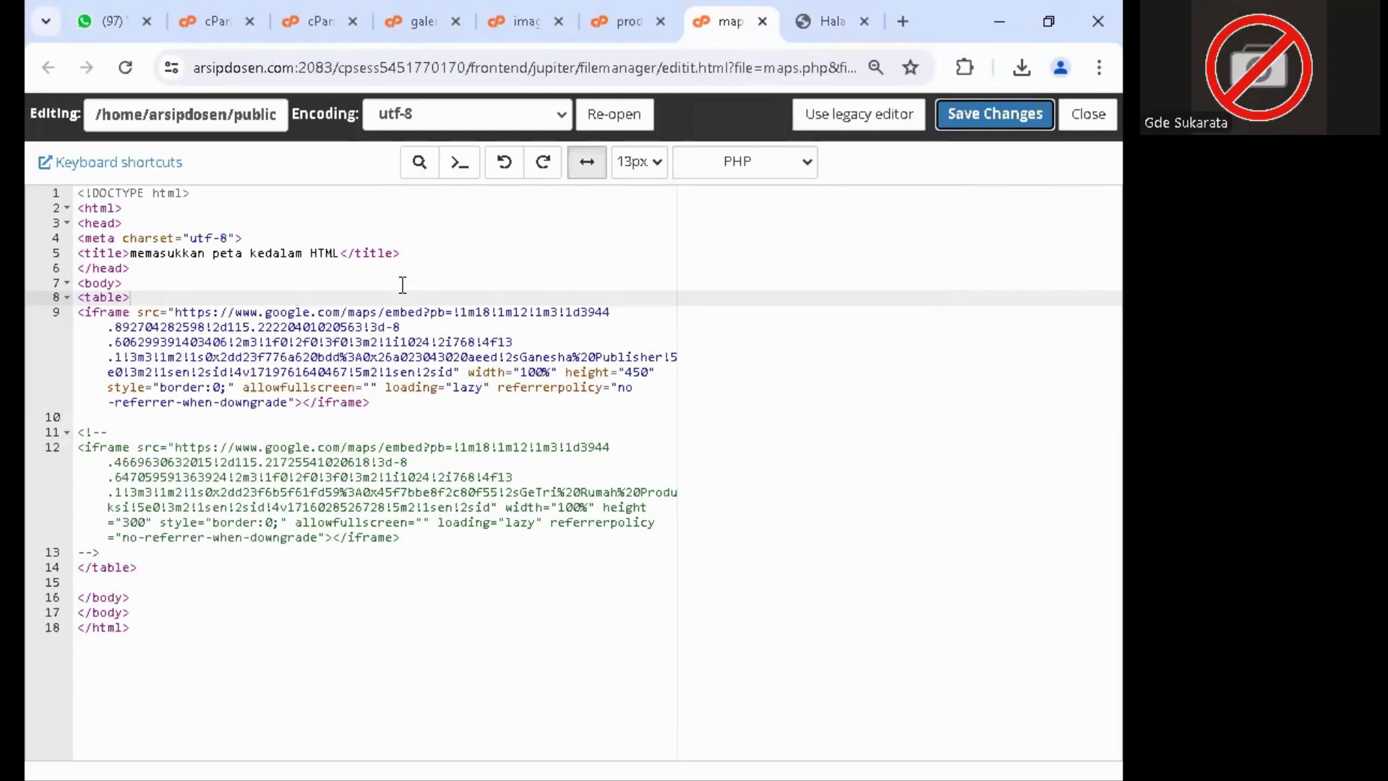
- Add a table row in maps.php, with <tr> after the <table> tag and </tr> on a new line before </table>
click(162, 297)
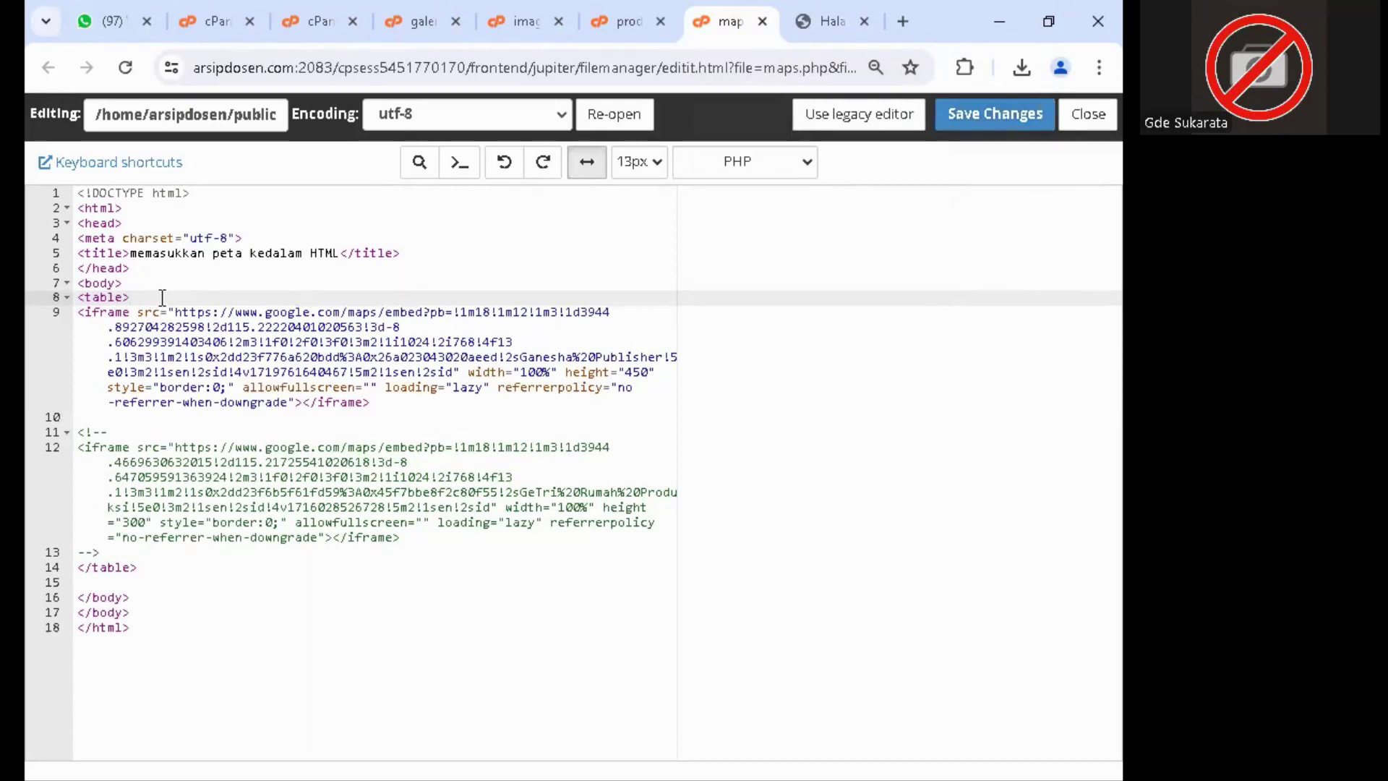
text(<tr>)
drag(162, 296, 199, 296)
key(ctrl+x)
click(117, 554)
key(Return)
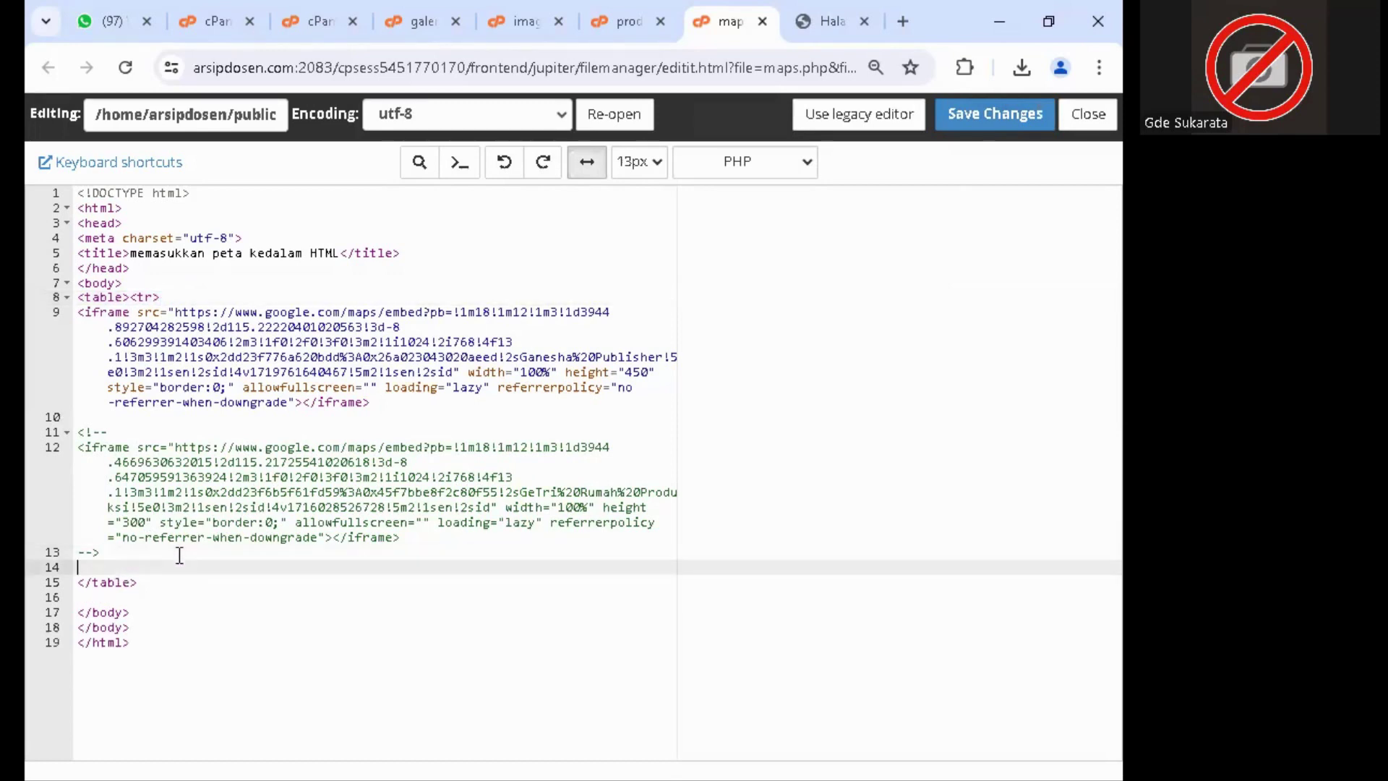
key(ctrl+v)
- Add a table cell around the map code, with <td> after <tr> and </td> on a new line before </tr>
click(185, 298)
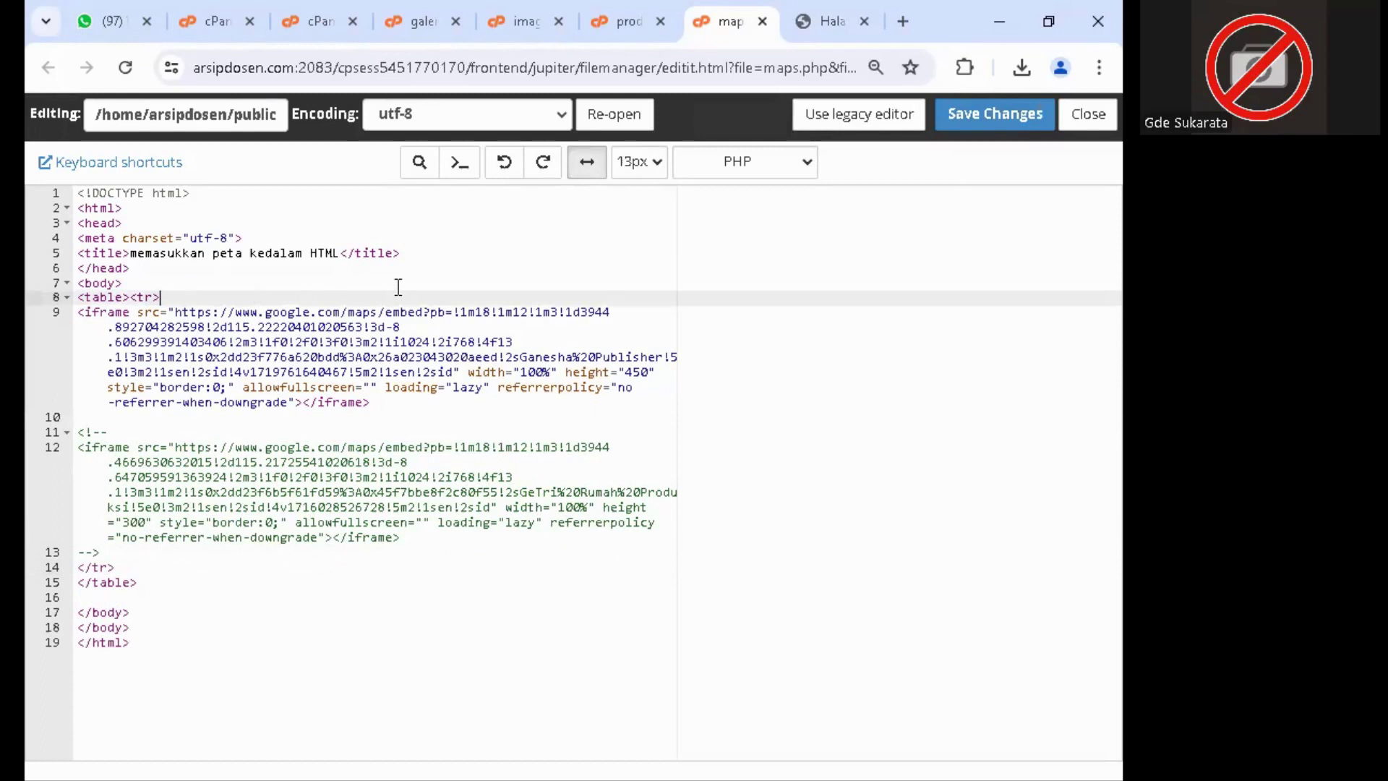
text(<td>)
key(shift+Right)
key(shift+Right)
key(shift+Right)
key(shift+Right)
key(shift+Right)
key(BackSpace)
click(232, 553)
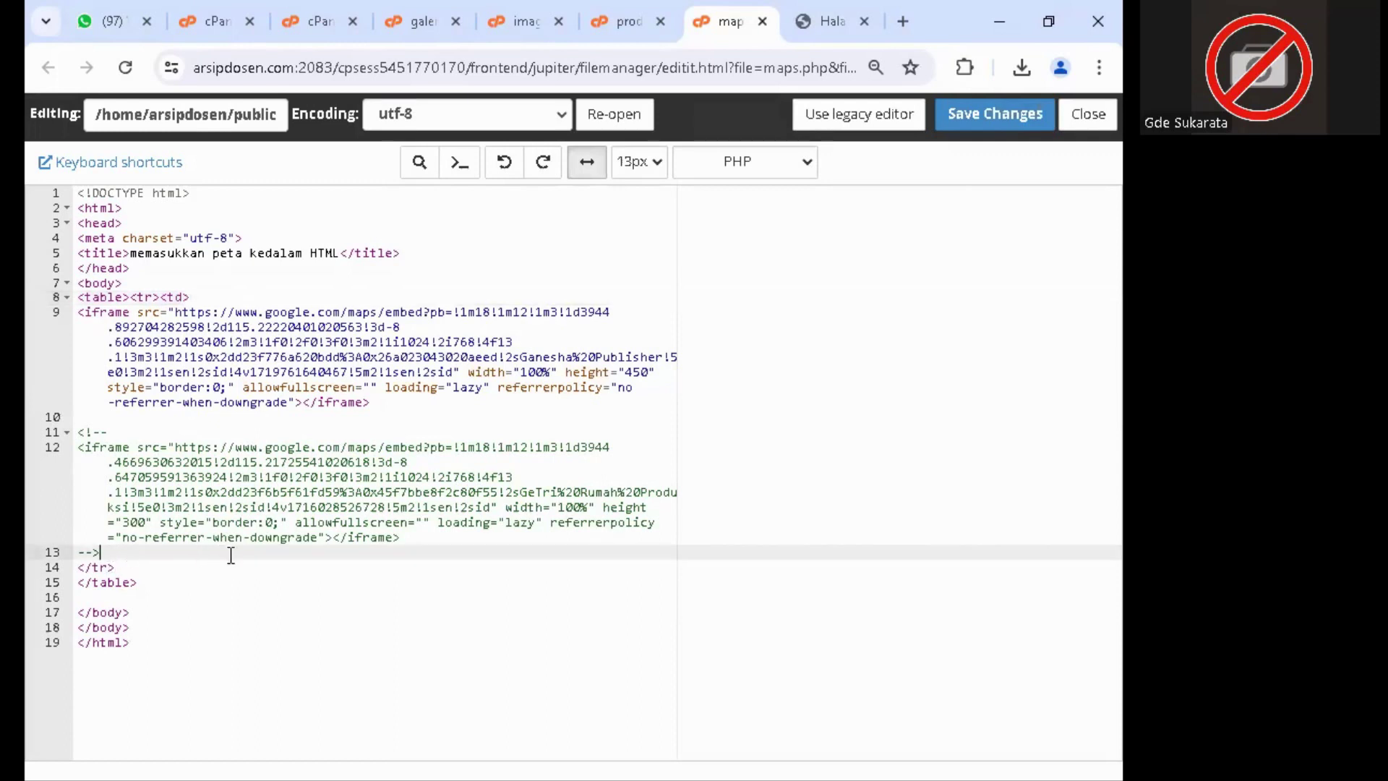
key(Return)
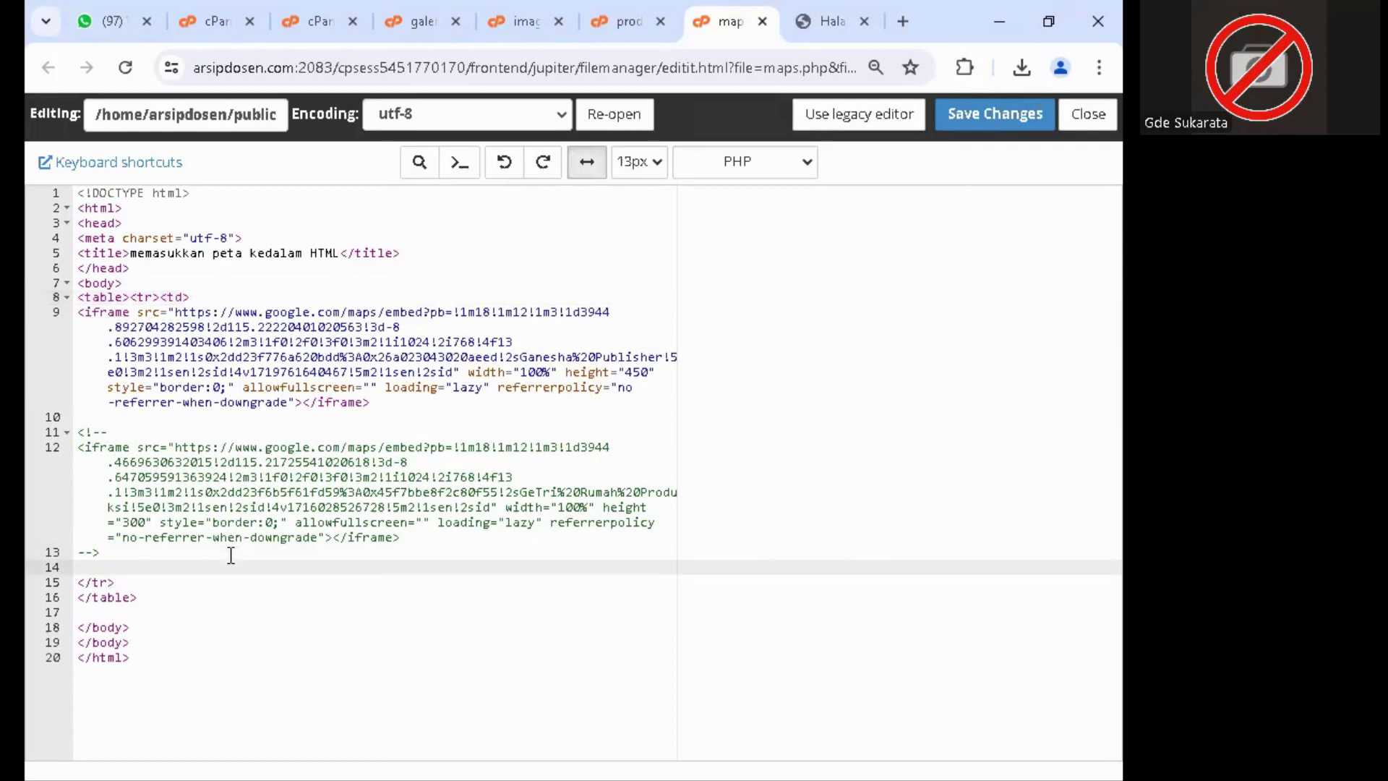
text(</td>)
- Add border="1" to the table tag and save maps.php
click(123, 296)
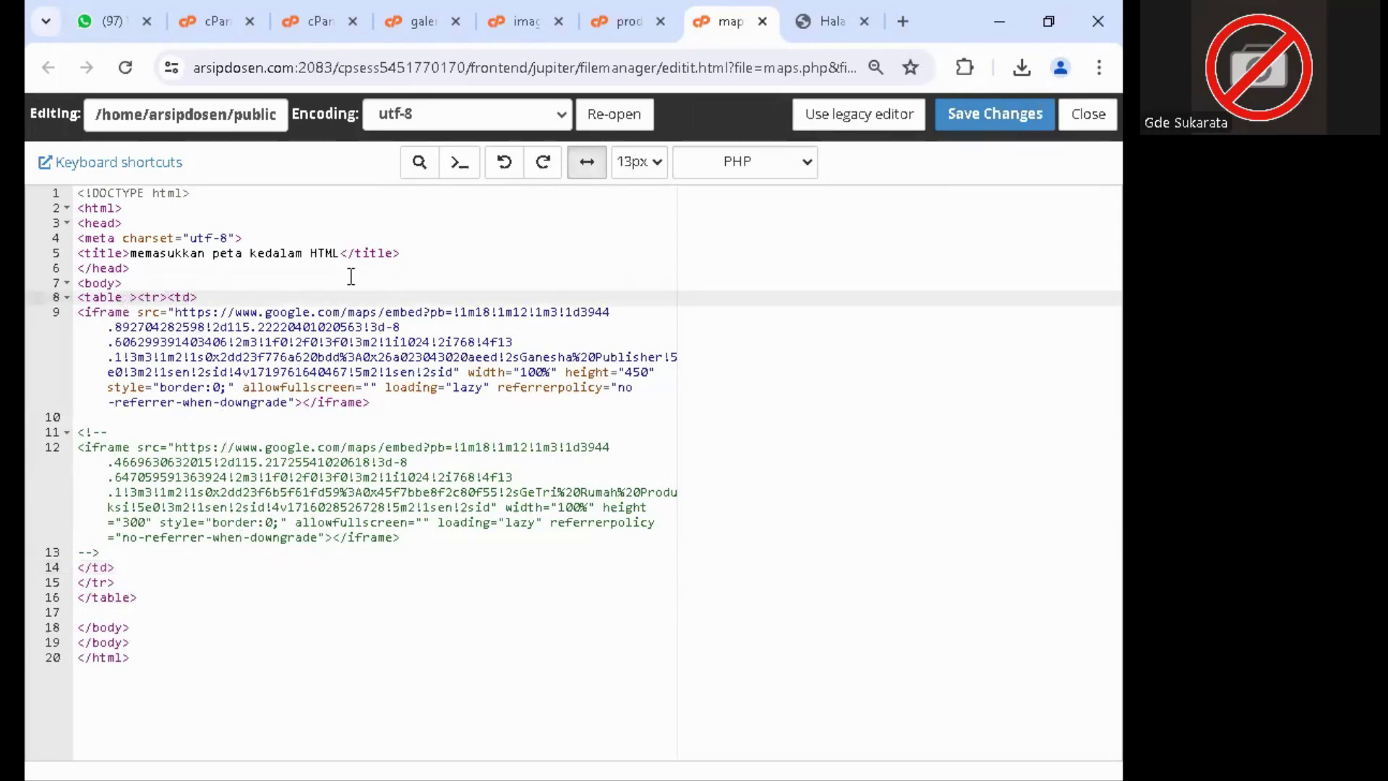
text(border=")
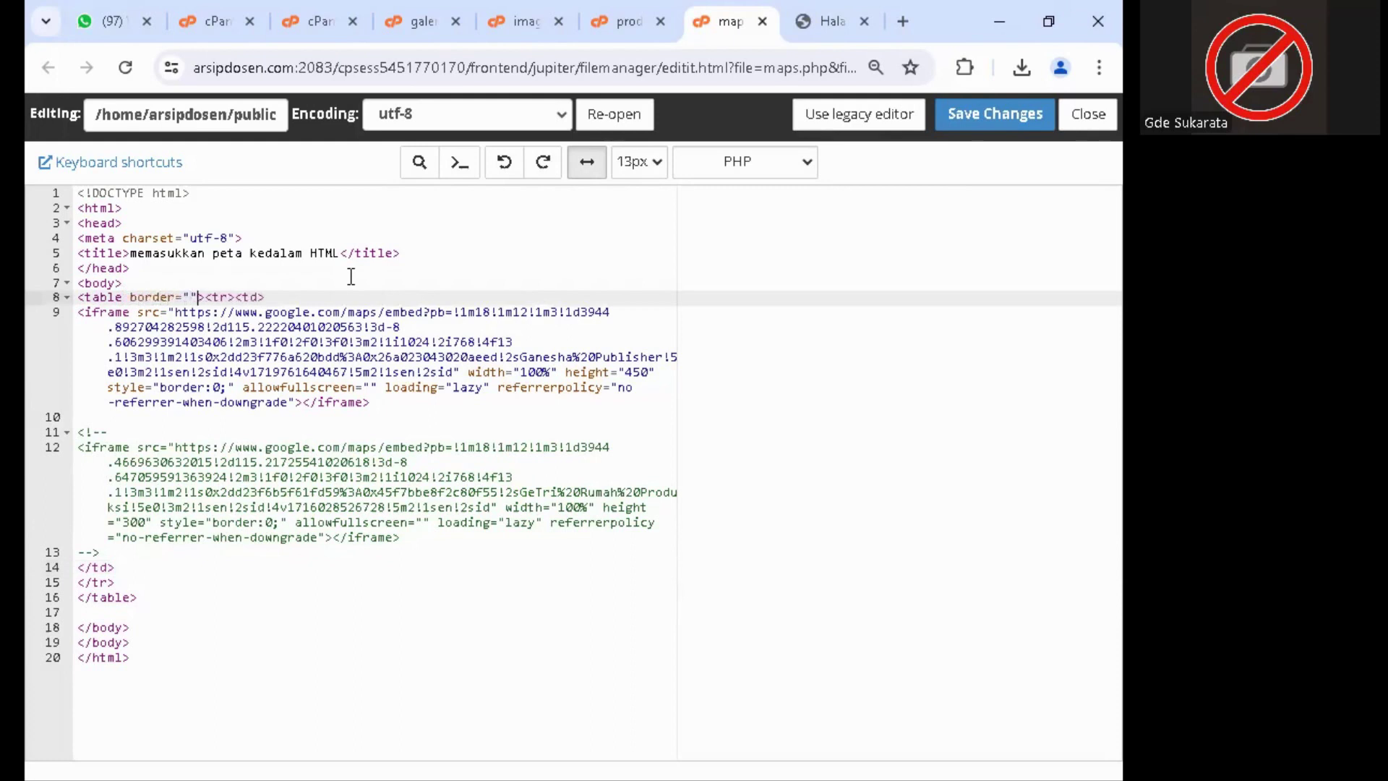
key(Left)
text(1)
click(465, 584)
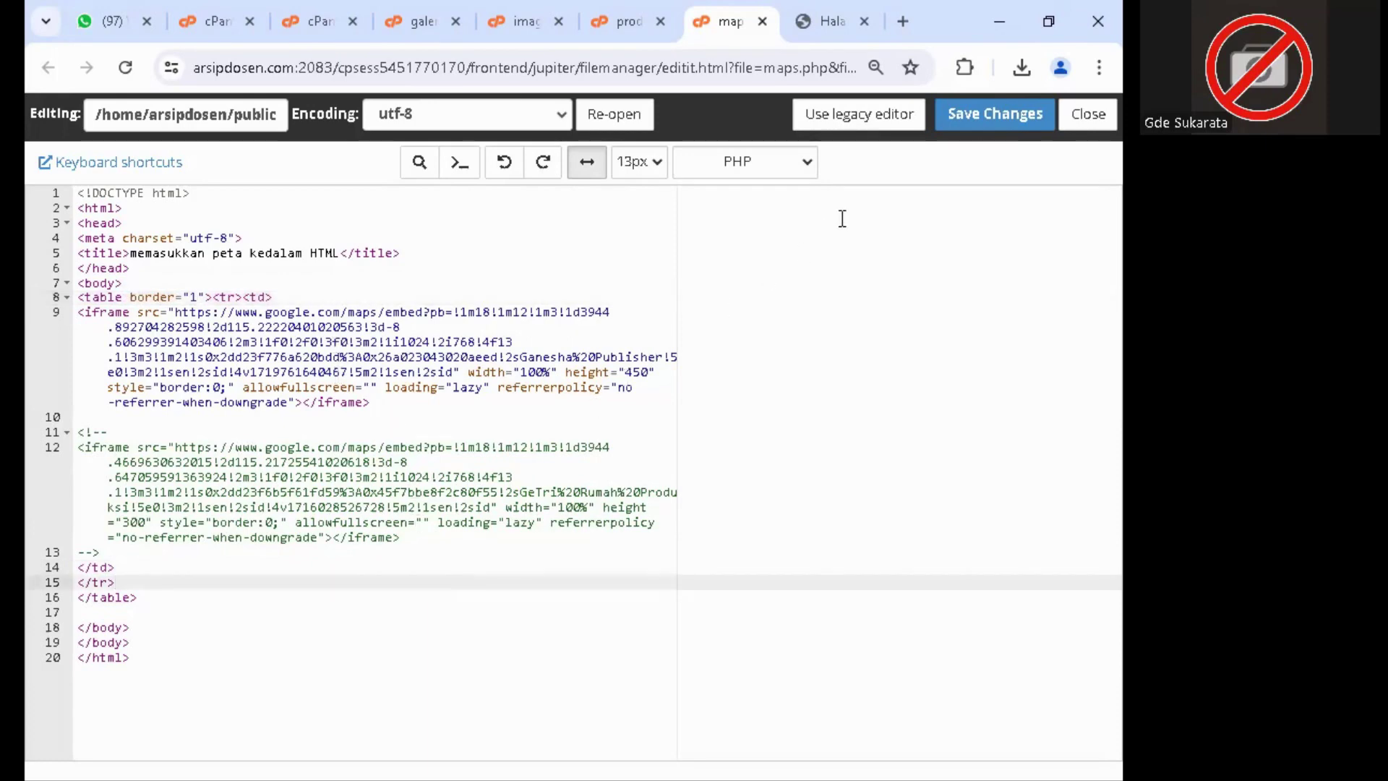
click(989, 119)
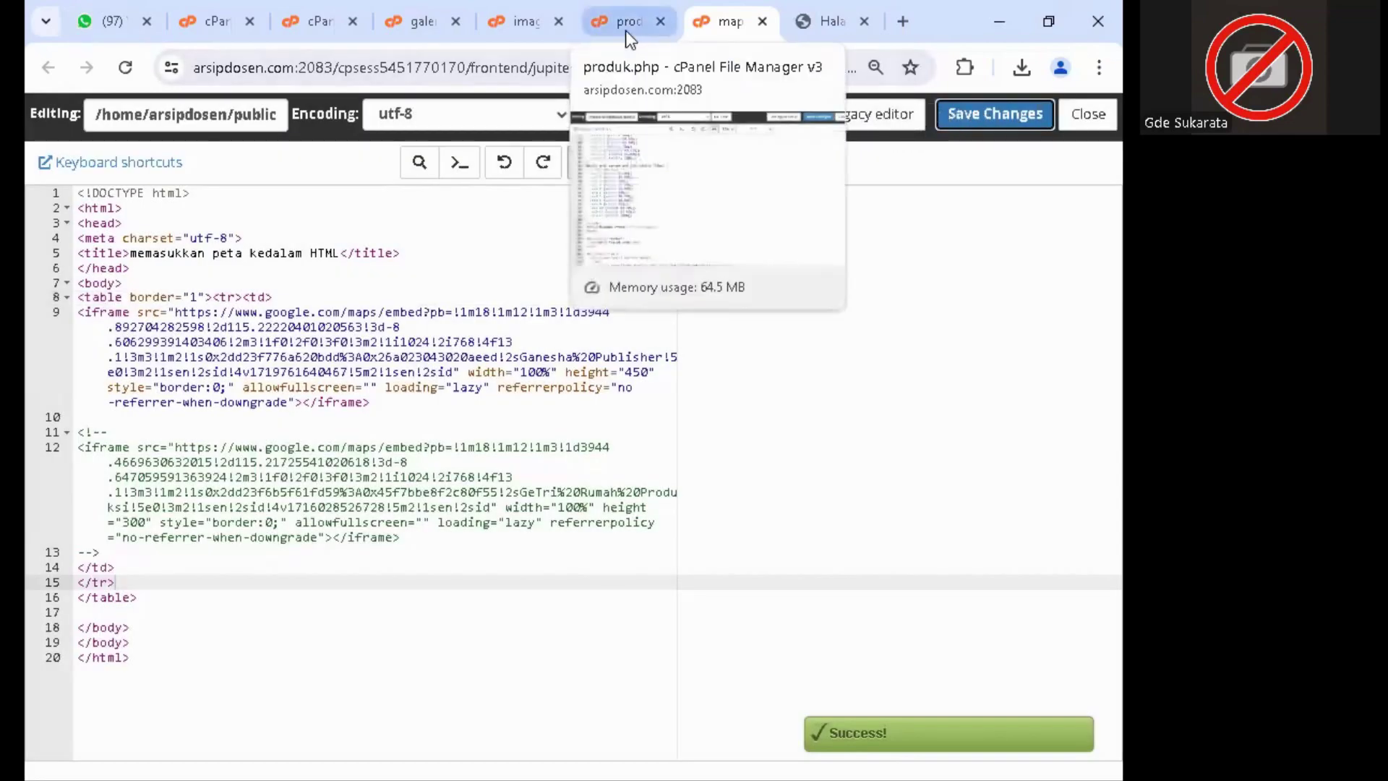
- Reload kontak.php and check how the map looks inside the bordered table
key(ctrl+Tab)
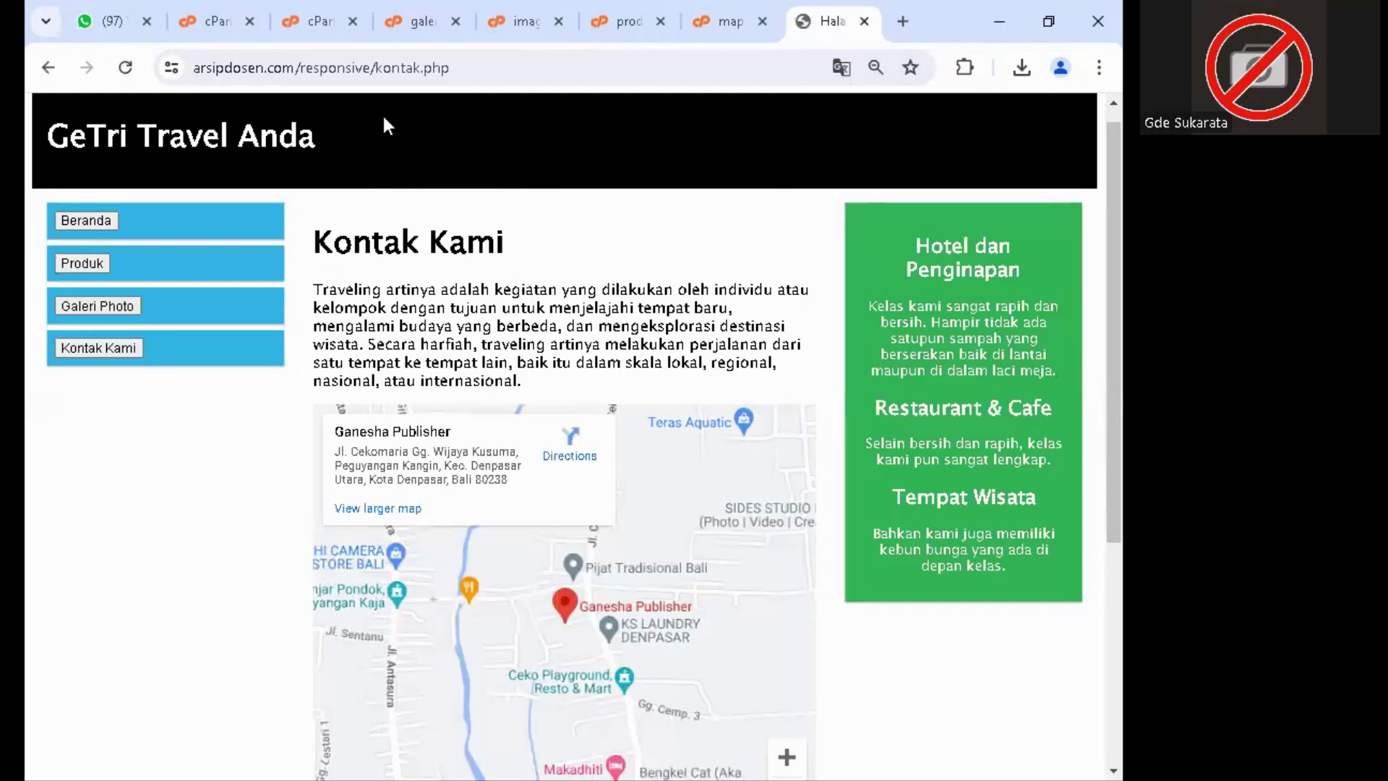
click(126, 68)
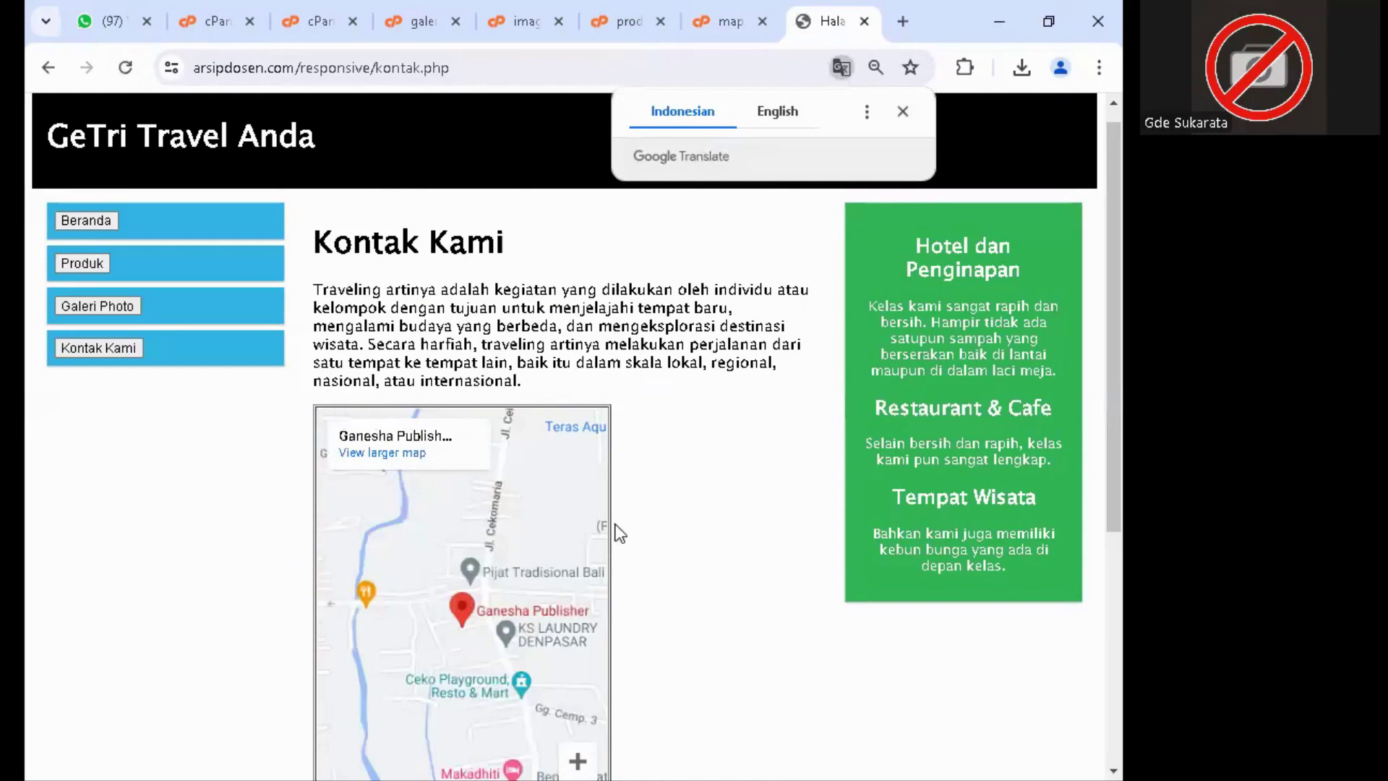
scroll(616, 557, down, 5)
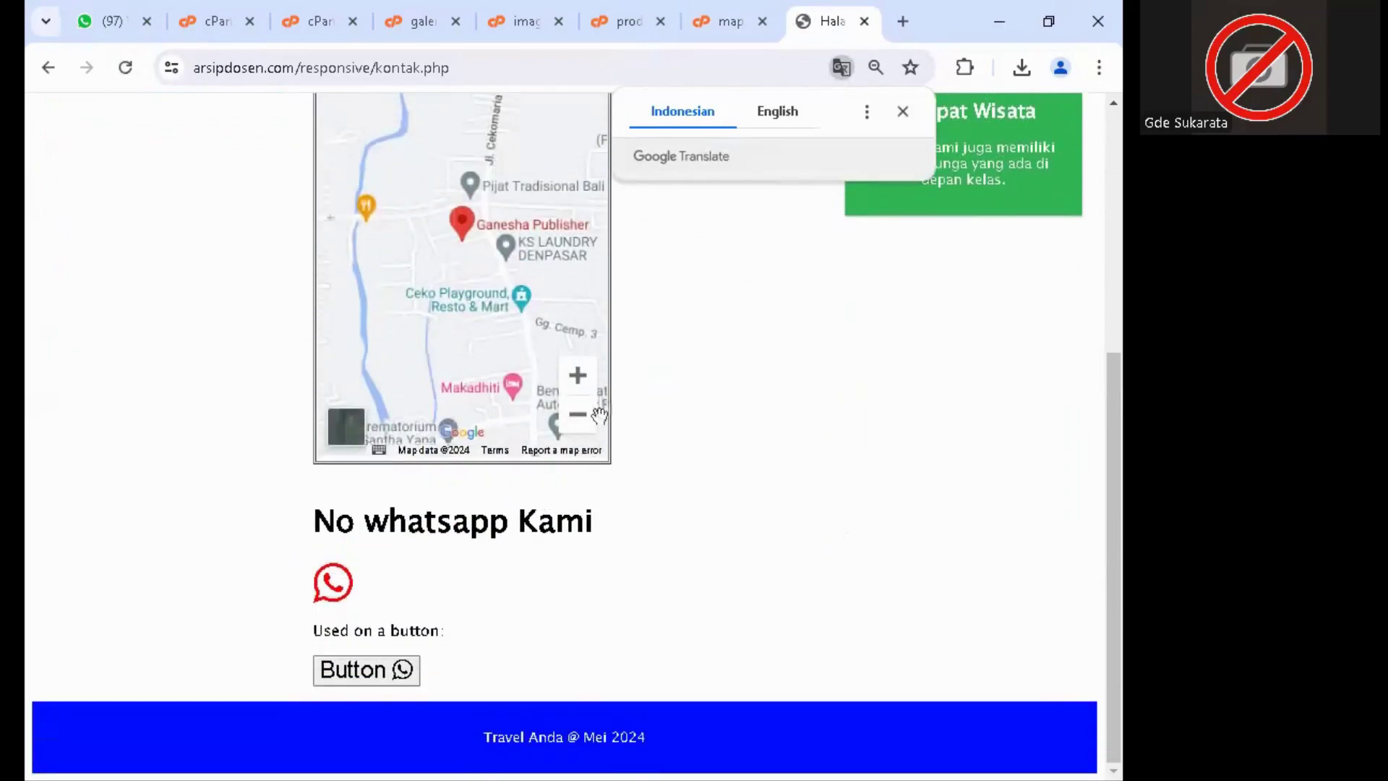
scroll(579, 268, up, 3)
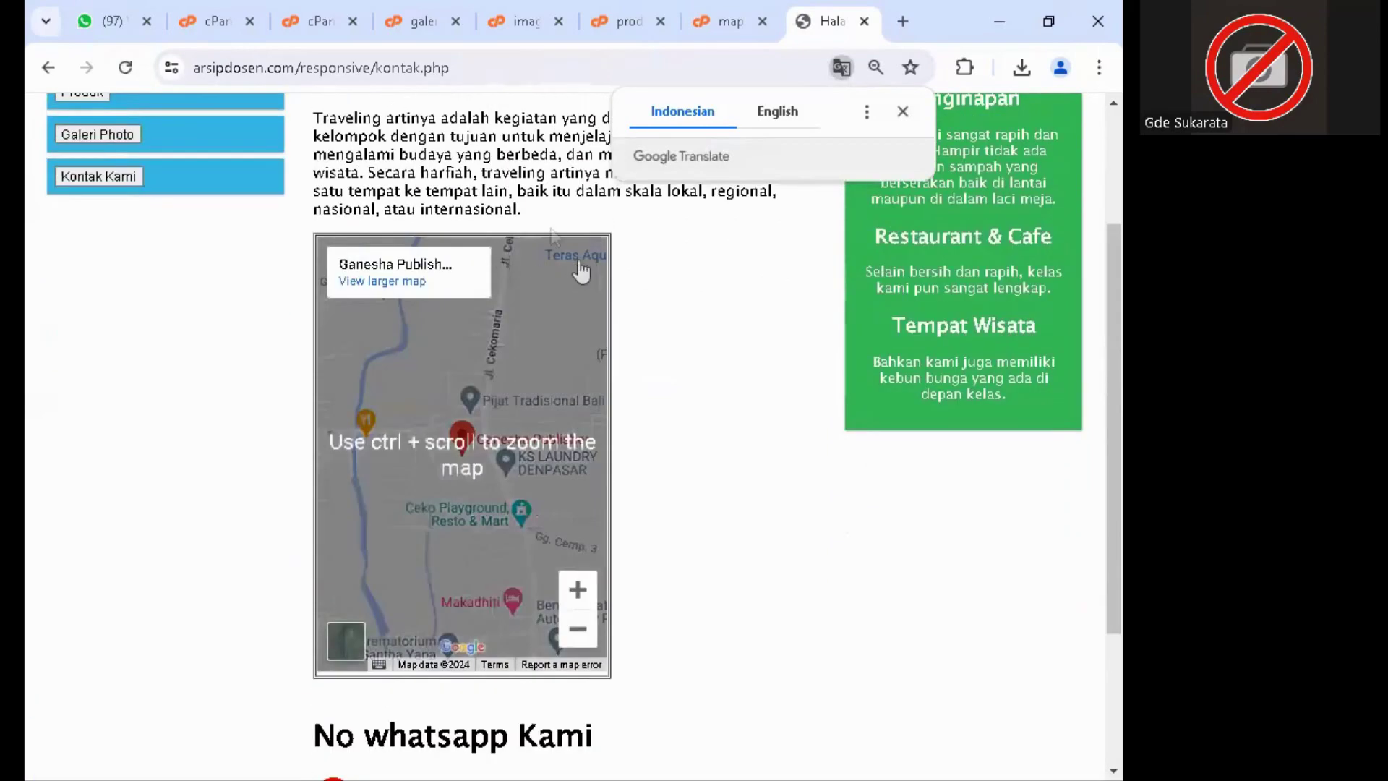